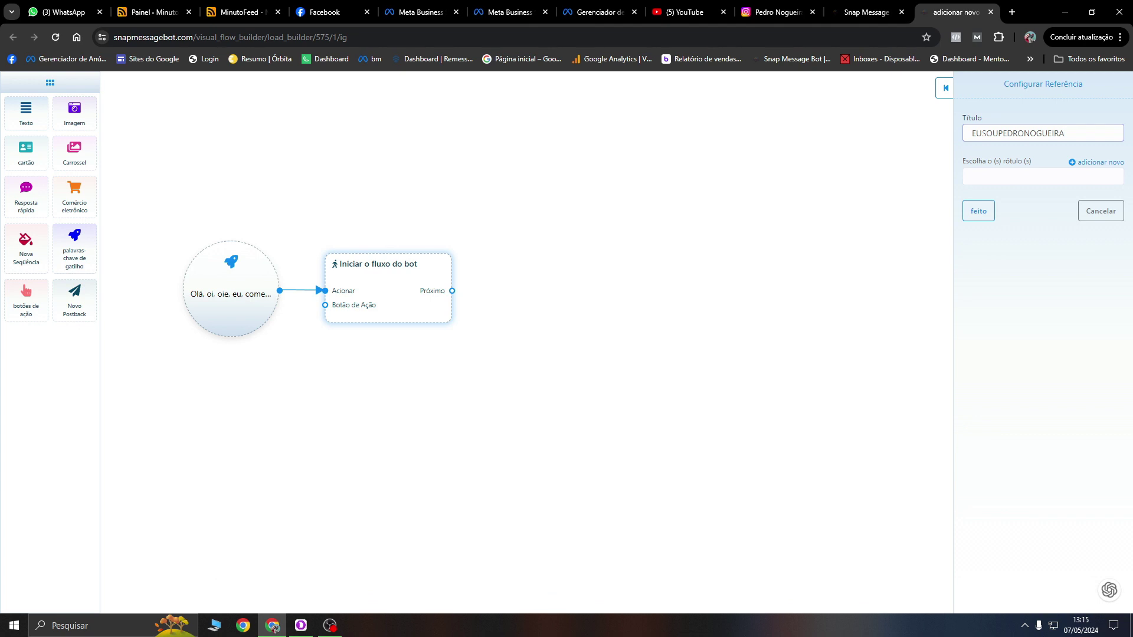
# Step: Confirm the start node's reference name and link a new step from its Próximo connector
pyautogui.click(977, 211)
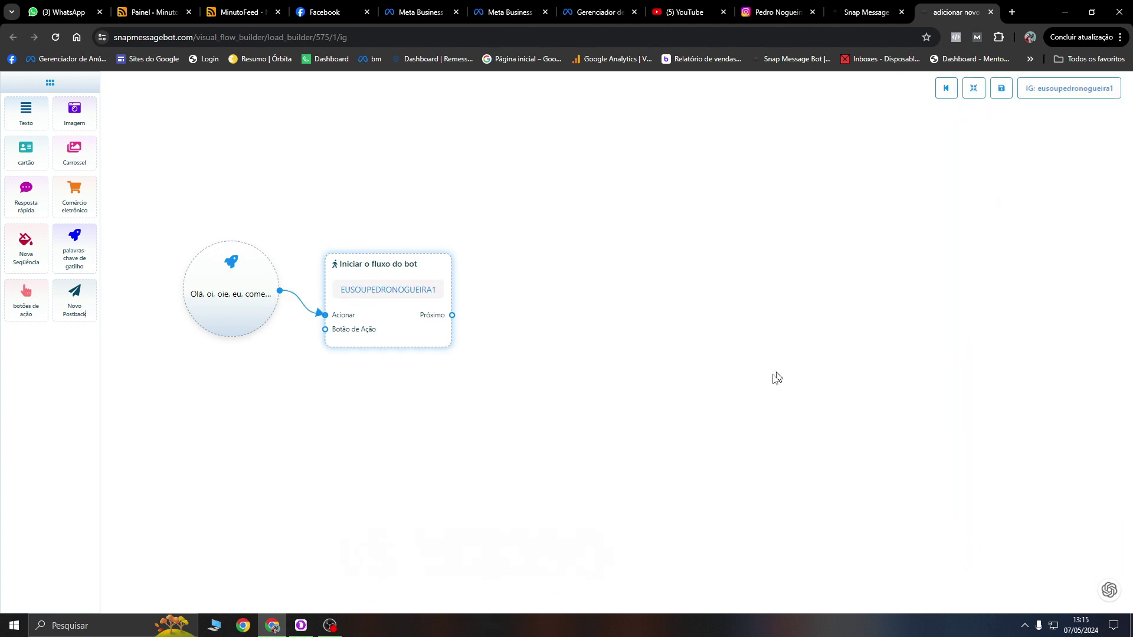
pyautogui.moveTo(506, 397); pyautogui.dragTo(483, 389)
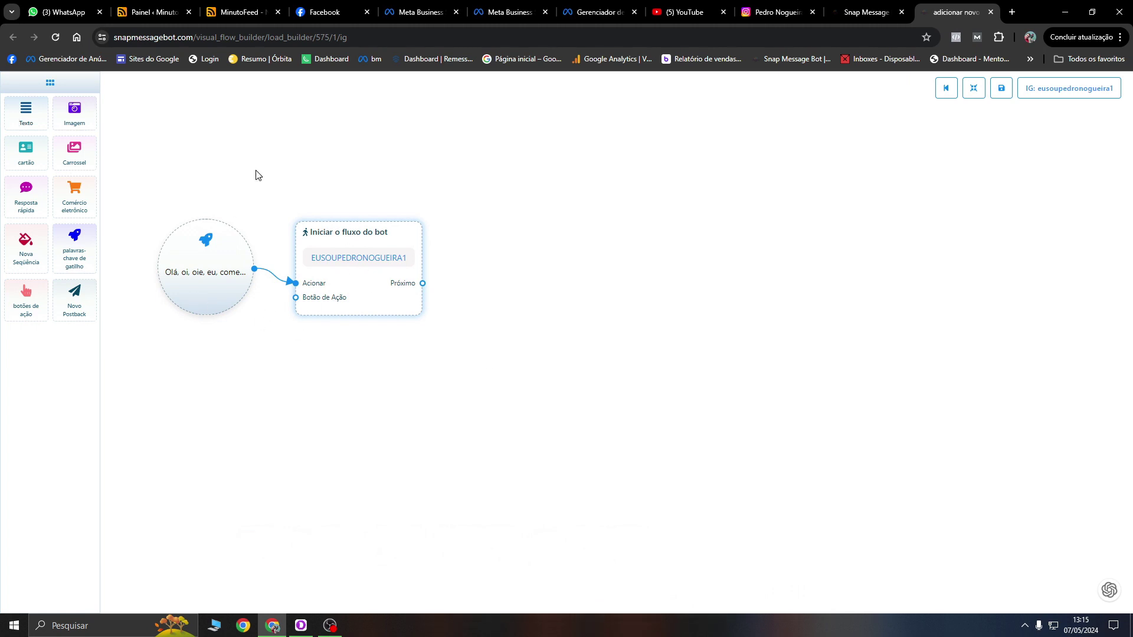
pyautogui.moveTo(422, 285); pyautogui.dragTo(592, 318)
# Step: Add a Texto node after the start holding the pasted free-class WhatsApp invitation
pyautogui.click(592, 321)
pyautogui.click(559, 263)
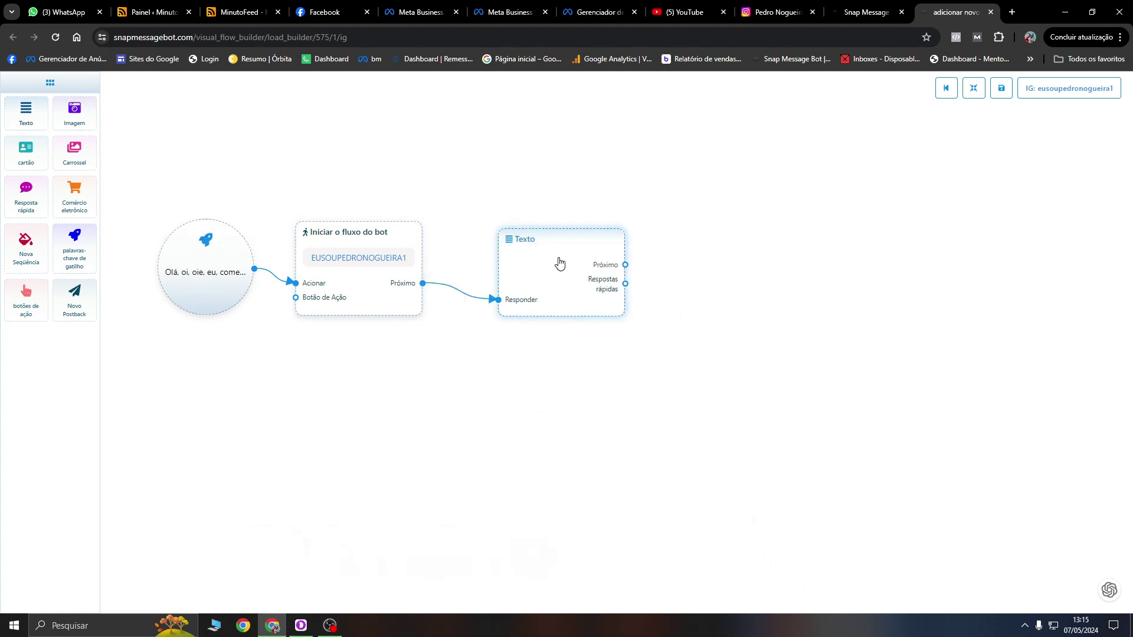
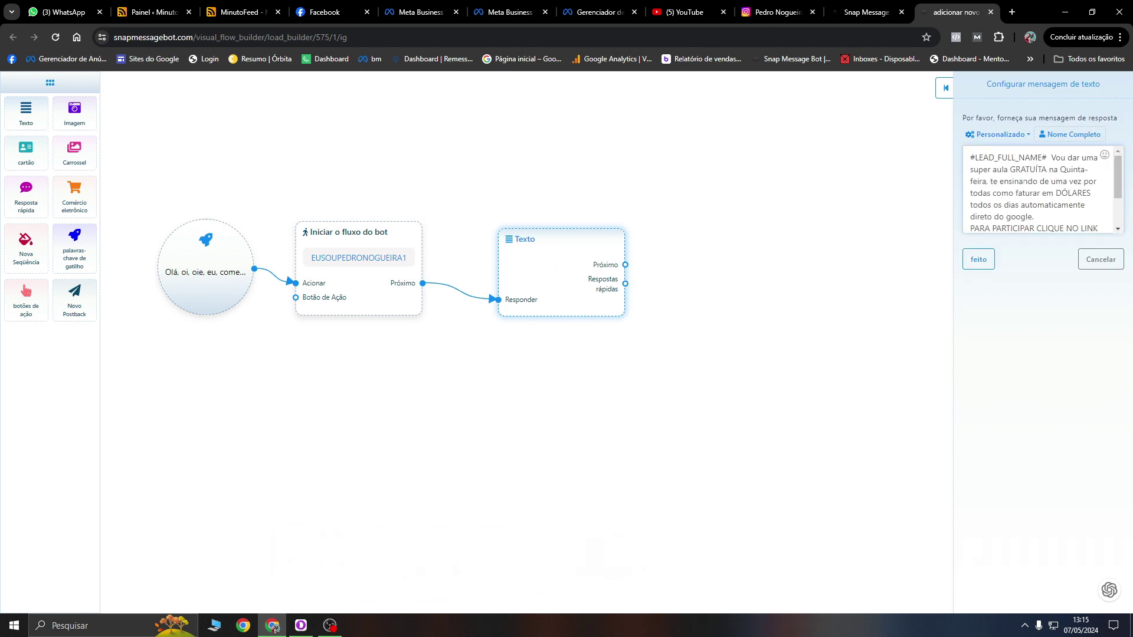
pyautogui.click(978, 259)
pyautogui.moveTo(600, 245); pyautogui.dragTo(553, 198)
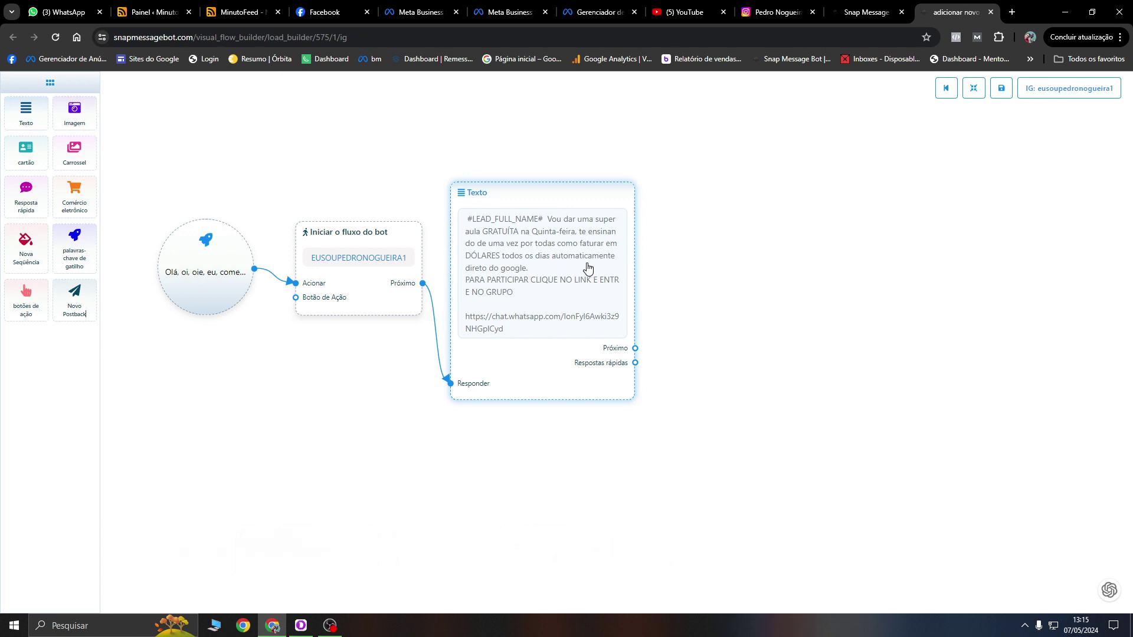
pyautogui.moveTo(588, 267); pyautogui.dragTo(579, 253)
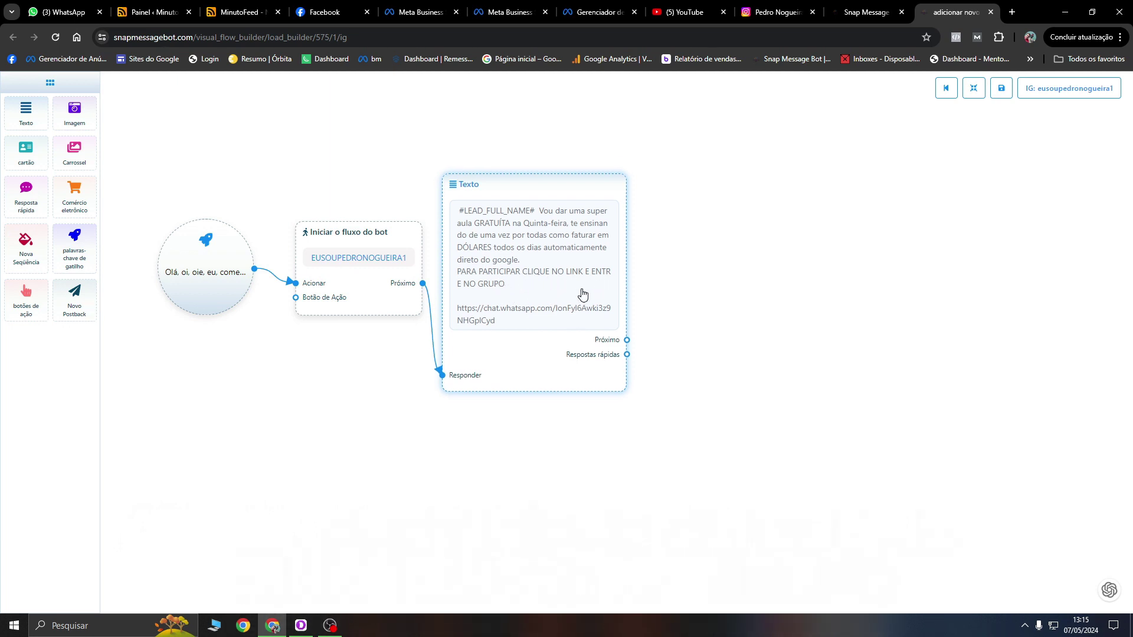
# Step: Save the bot flow and close the flow builder to return to the bot list
pyautogui.hscroll(3, 708, 334)
pyautogui.scroll(-2, 720, 324)
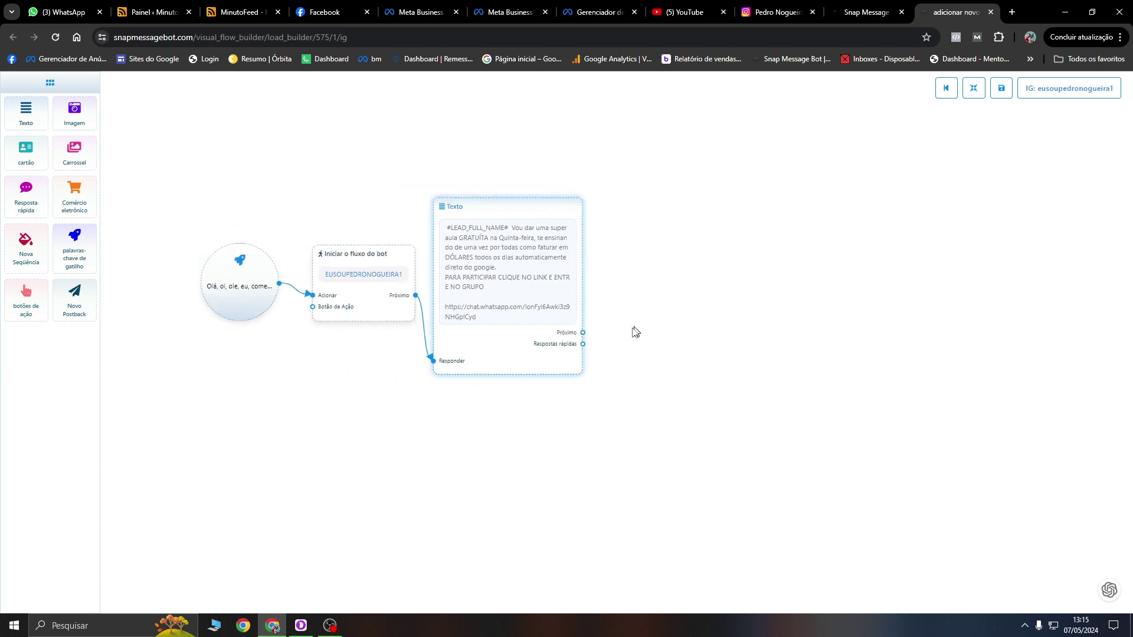
pyautogui.hscroll(2, 649, 346)
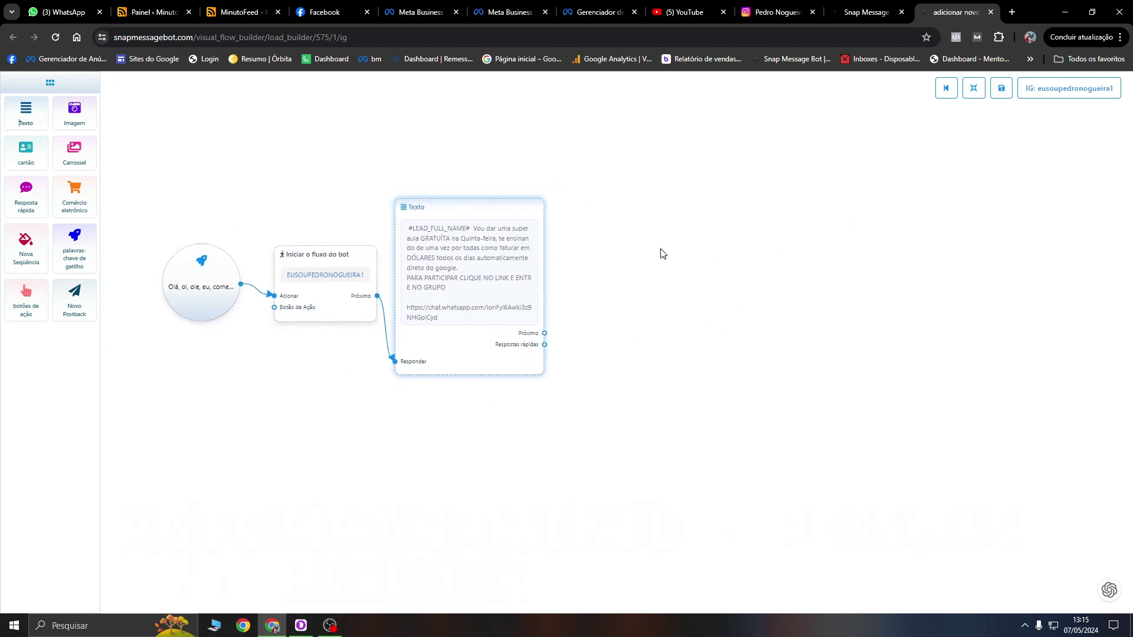
pyautogui.click(1002, 89)
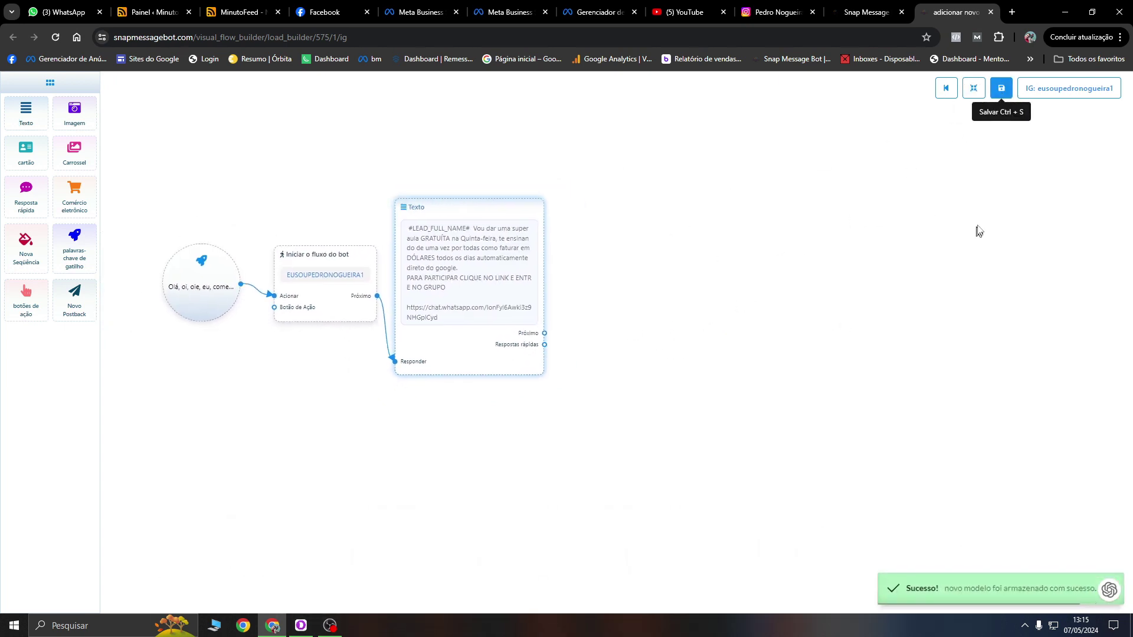
pyautogui.click(991, 13)
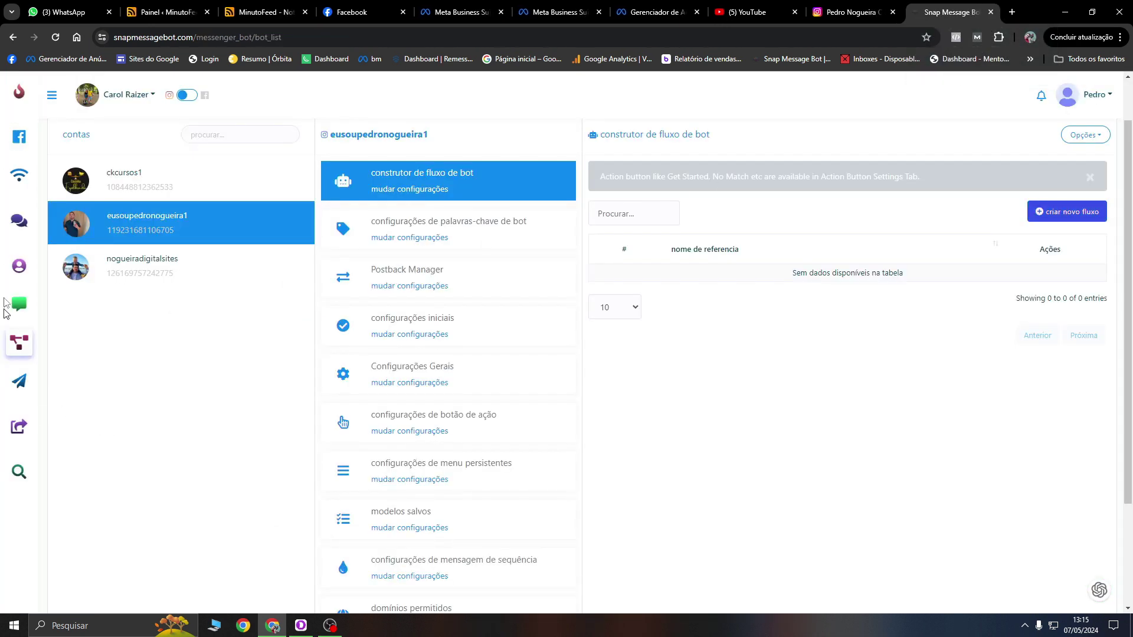
# Step: Open the Instagram comment campaigns from the growth tools and select the first account
pyautogui.click(21, 227)
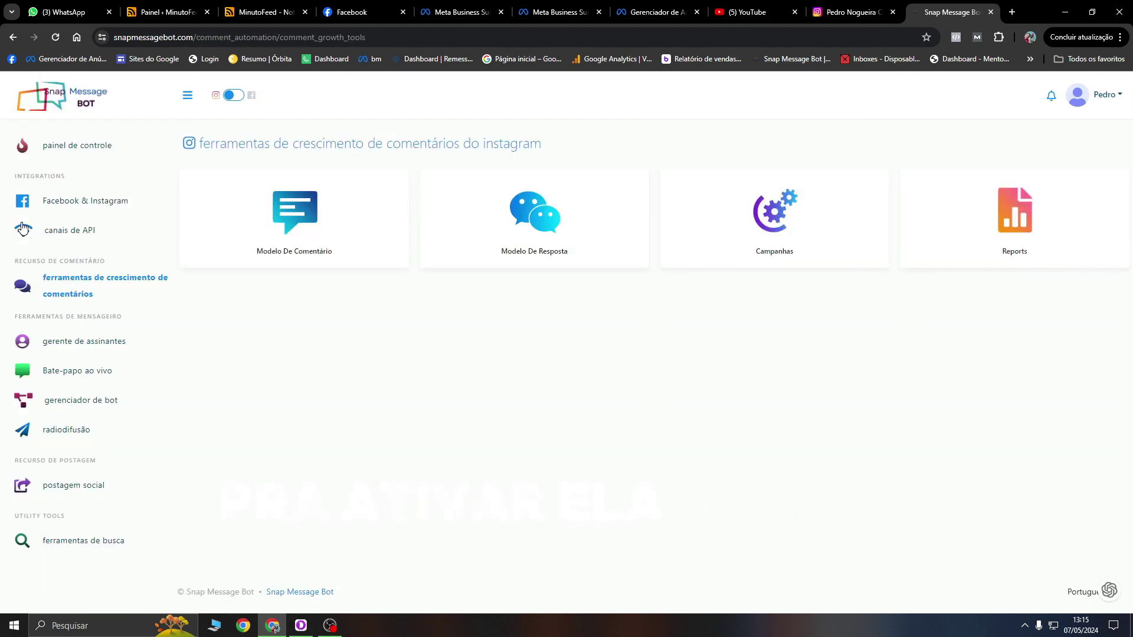
pyautogui.click(782, 251)
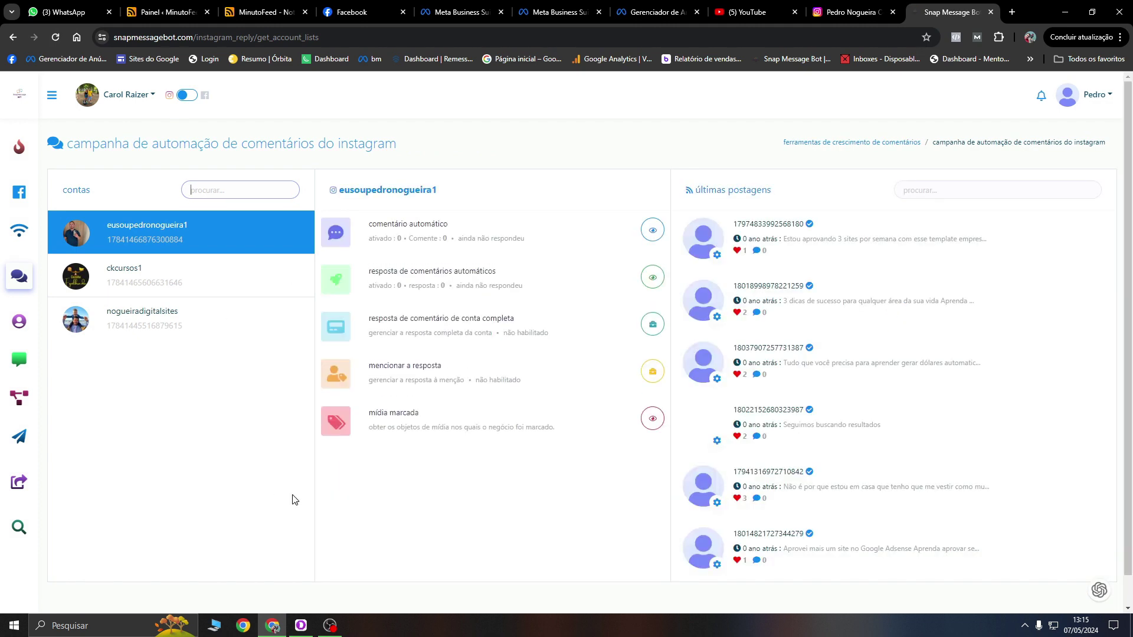
pyautogui.click(183, 311)
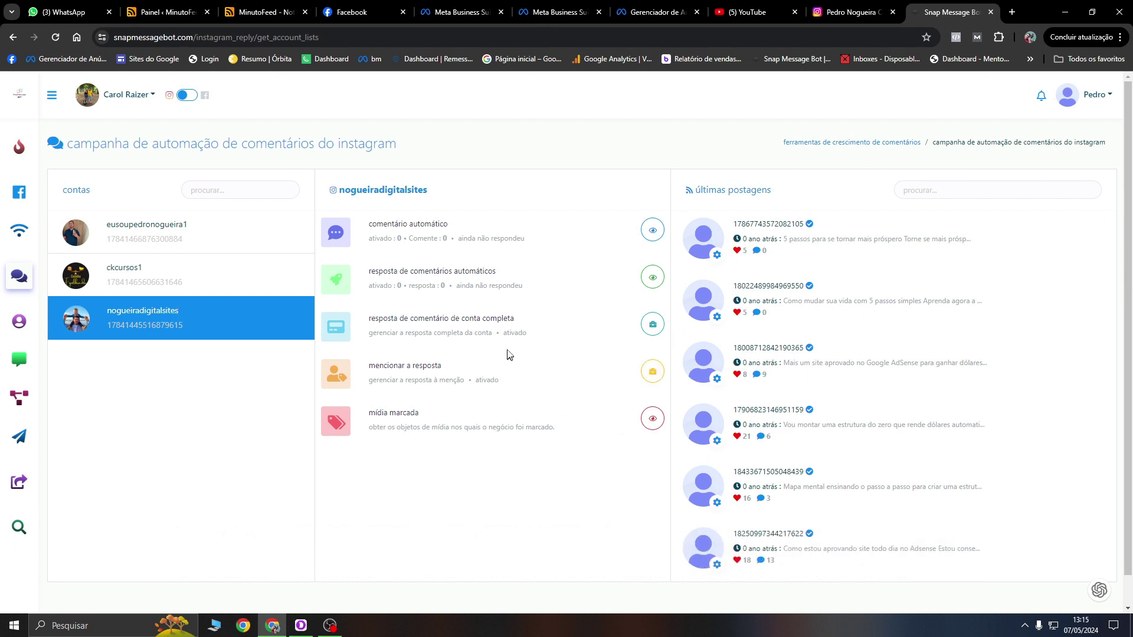
pyautogui.click(174, 230)
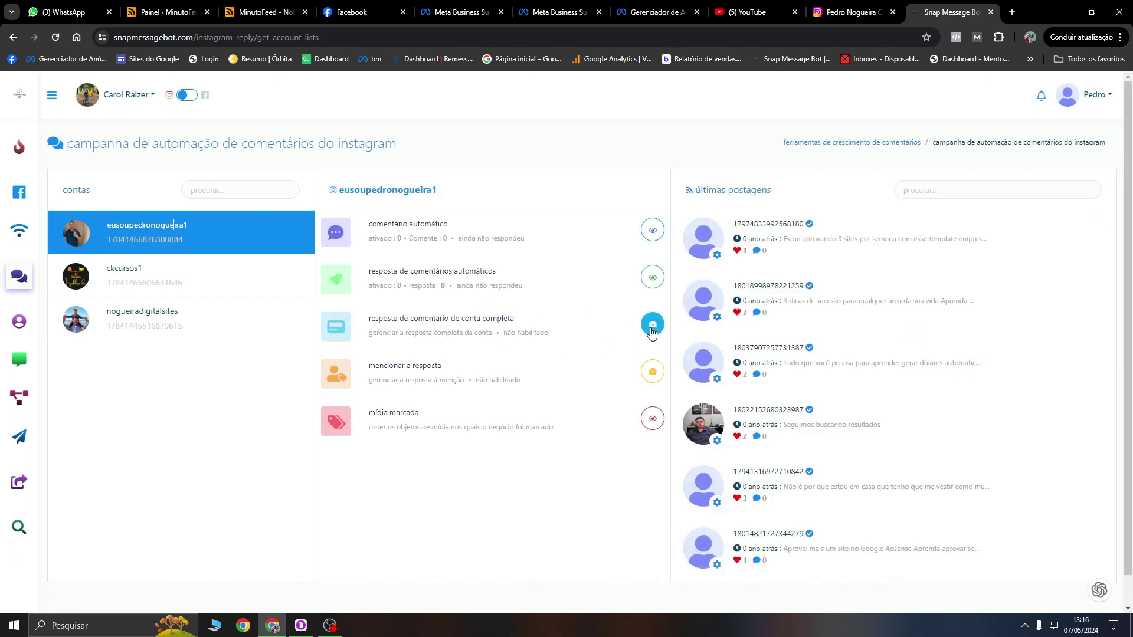
# Step: Enable full-account replies: one generic reply for all, multiple per user, named 'Resposta instagram'
pyautogui.click(591, 324)
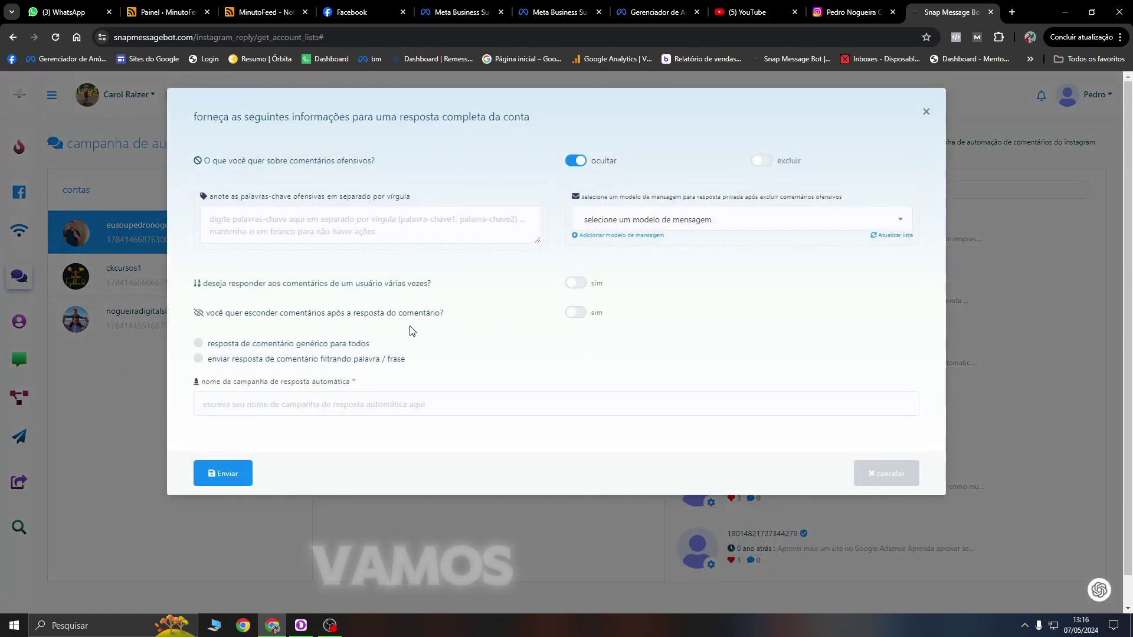
pyautogui.scroll(-1, 414, 295)
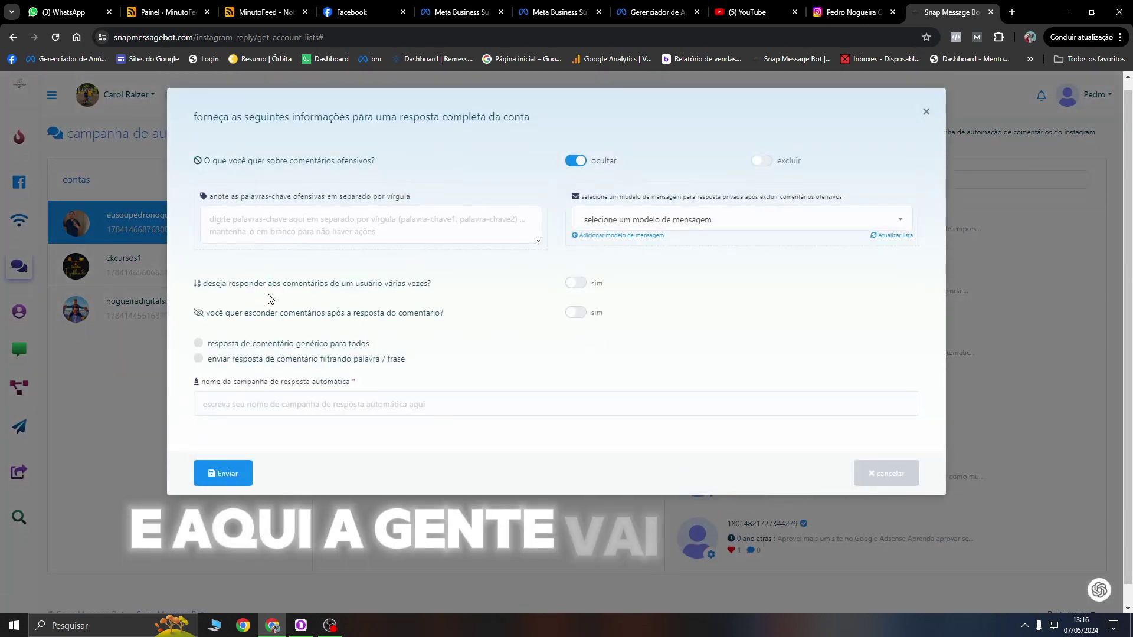
pyautogui.click(199, 344)
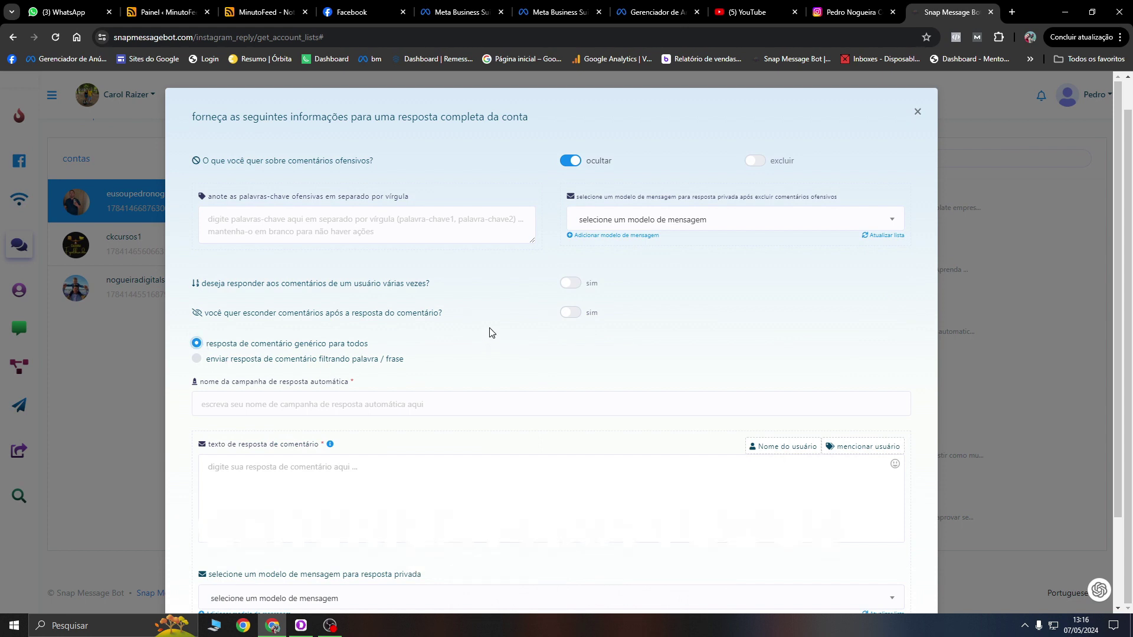
pyautogui.click(568, 283)
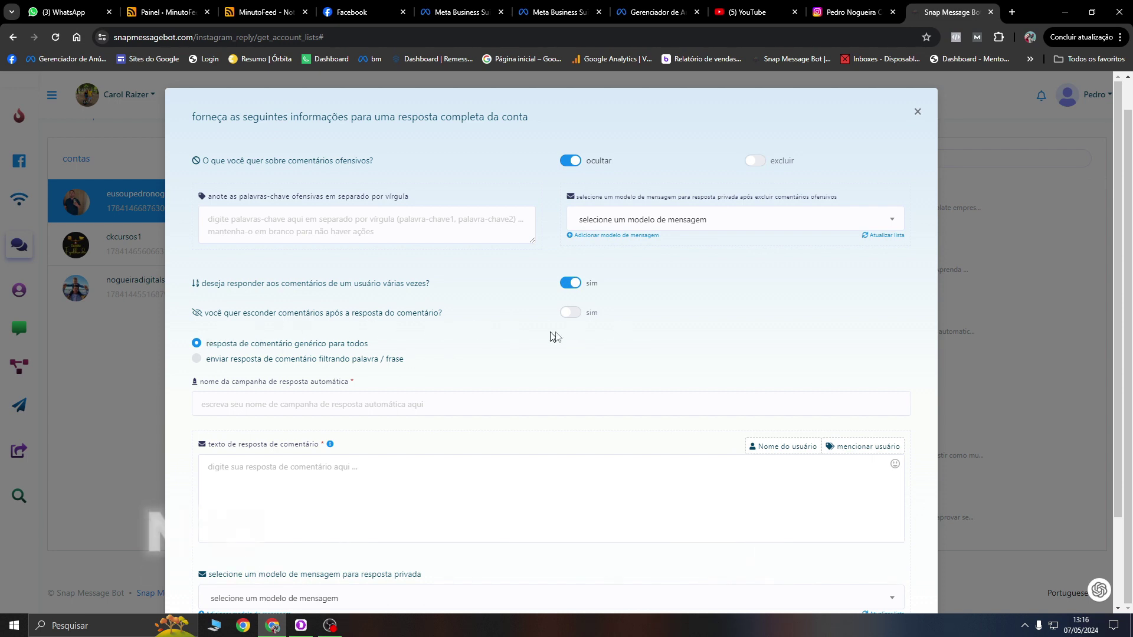
pyautogui.scroll(-1, 447, 343)
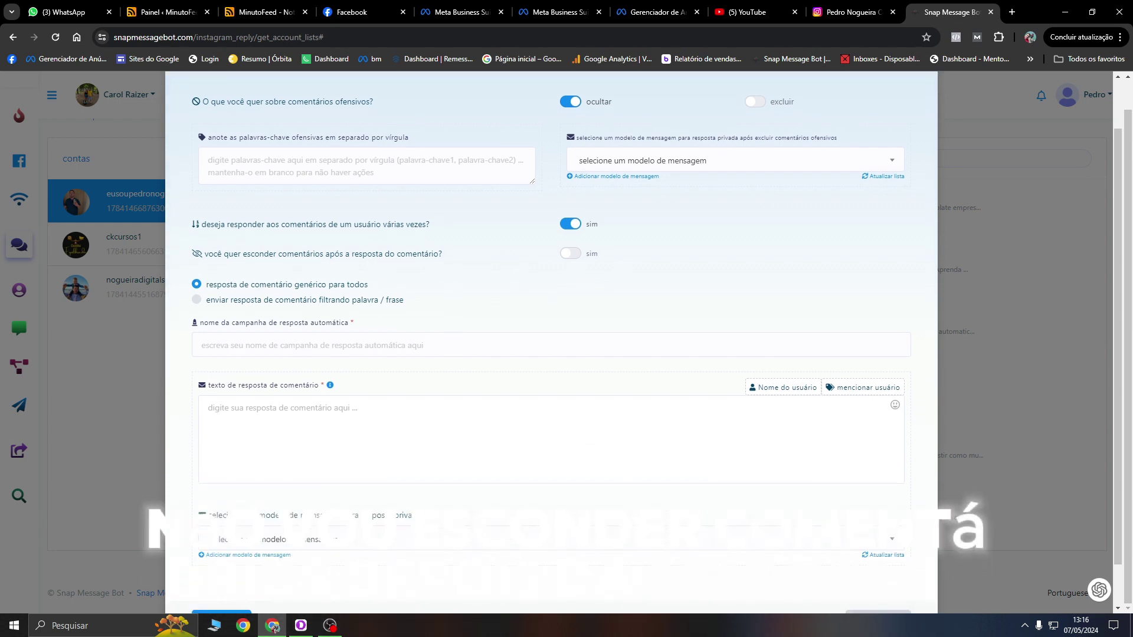
pyautogui.click(289, 347)
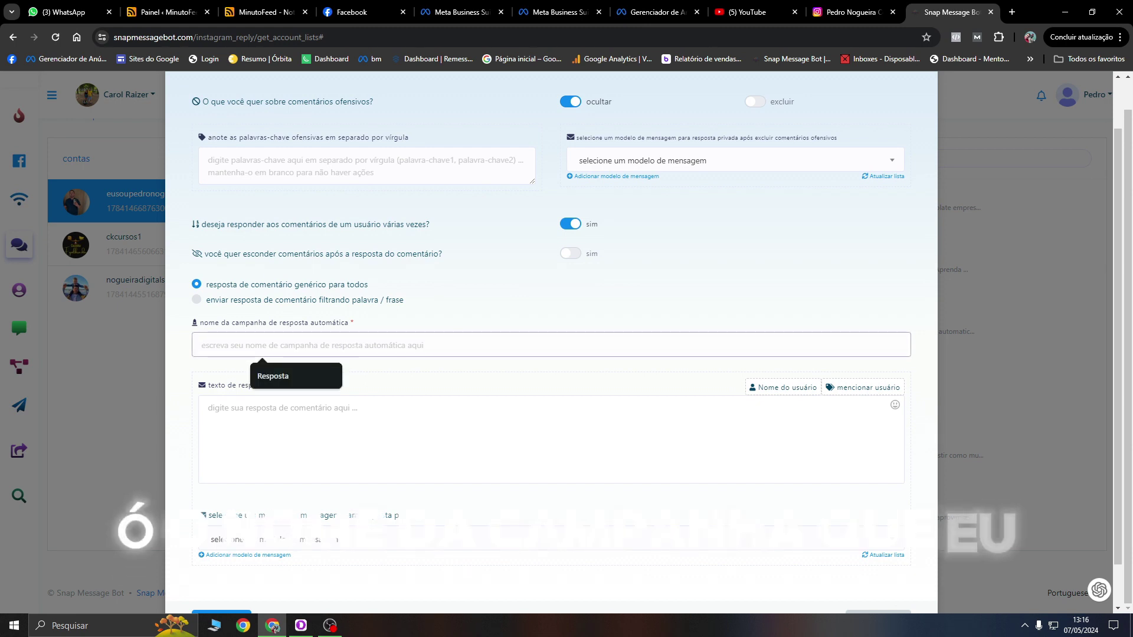
pyautogui.click(311, 371)
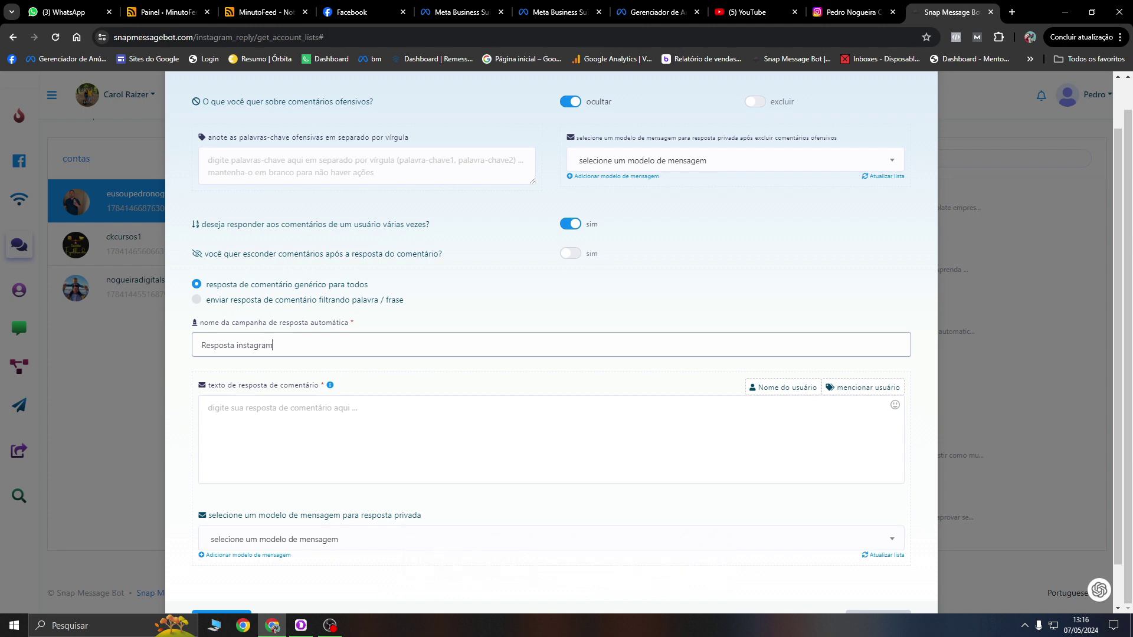
pyautogui.click(502, 448)
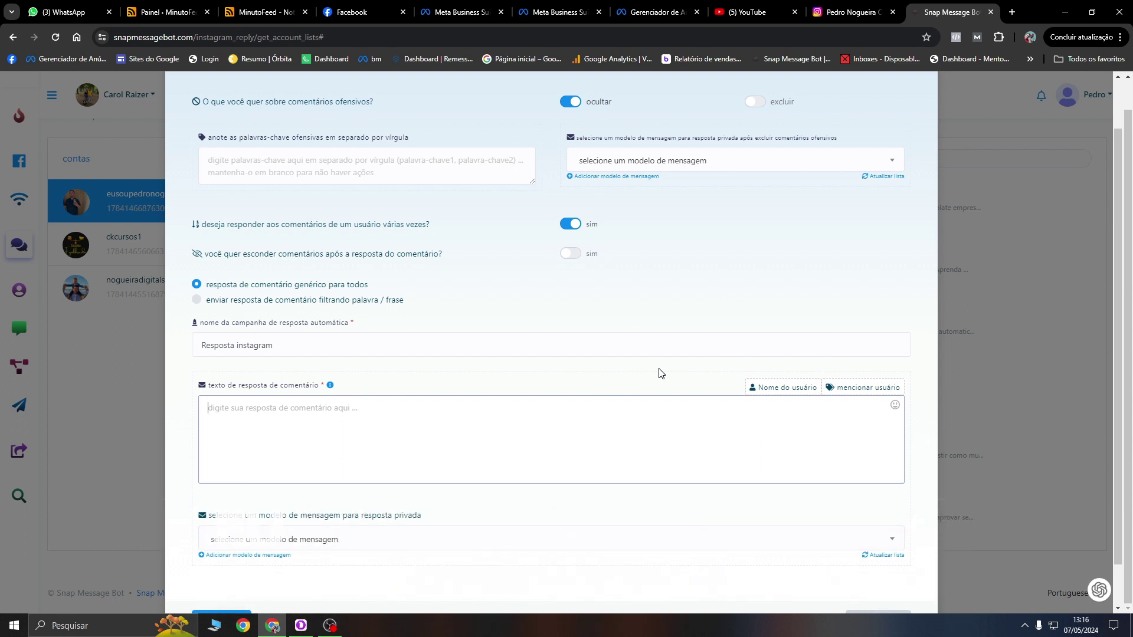
# Step: Start the spintax reply with the username tag and an 'Obrigado pelo seu comentário' variant
pyautogui.write('{')
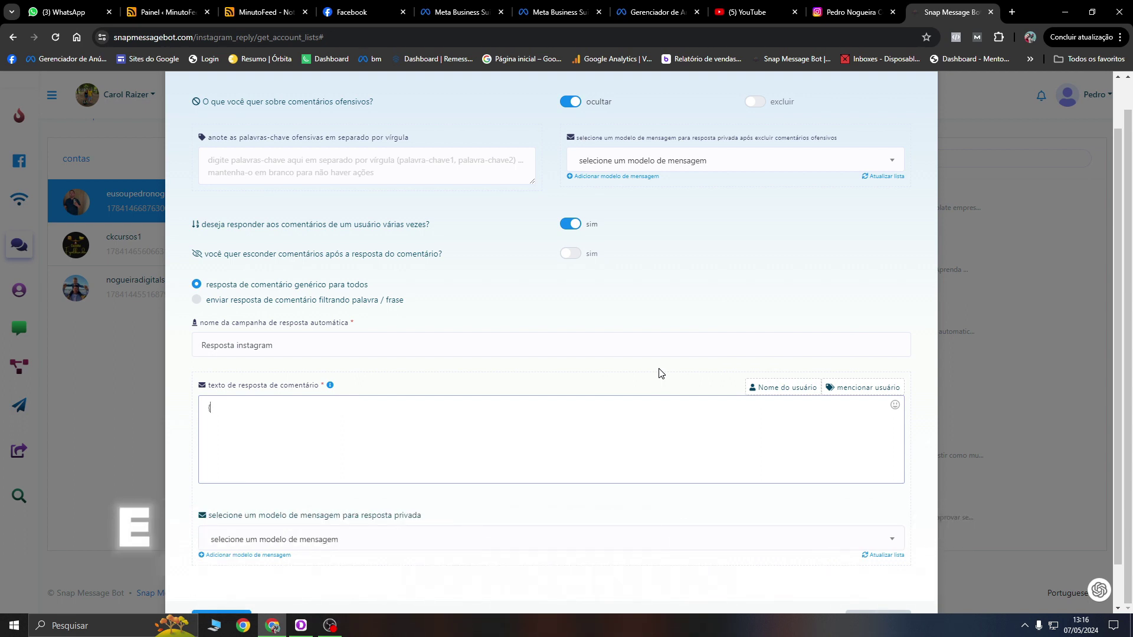
pyautogui.click(782, 391)
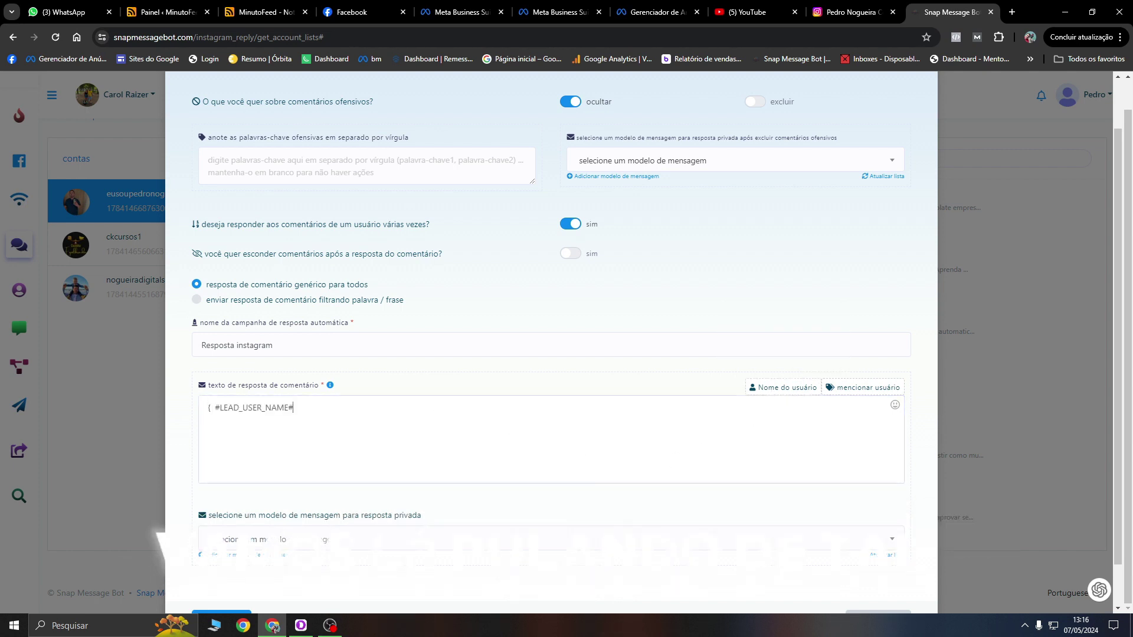
pyautogui.click(380, 406)
pyautogui.write(', Ob')
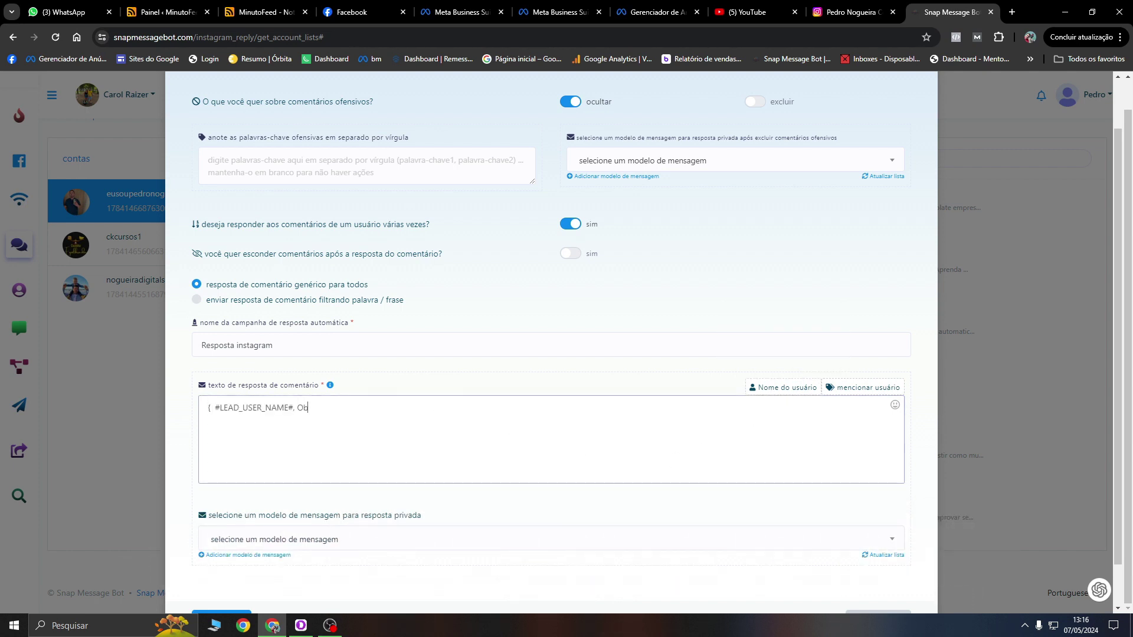
pyautogui.write('rigado pelo seu')
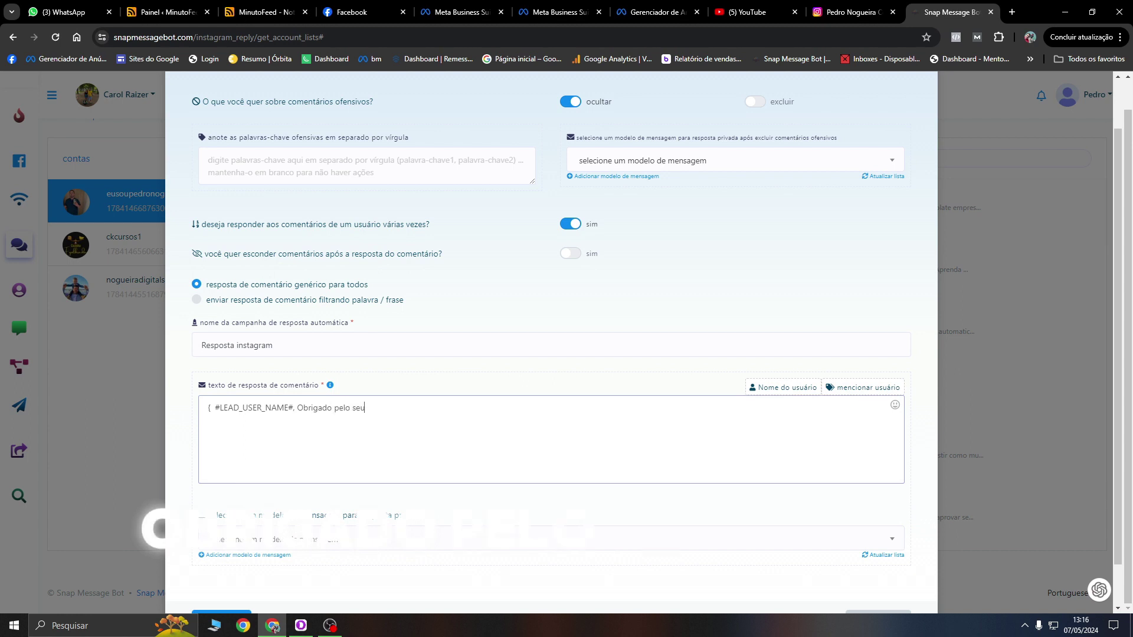
pyautogui.write(' comentário, salve e')
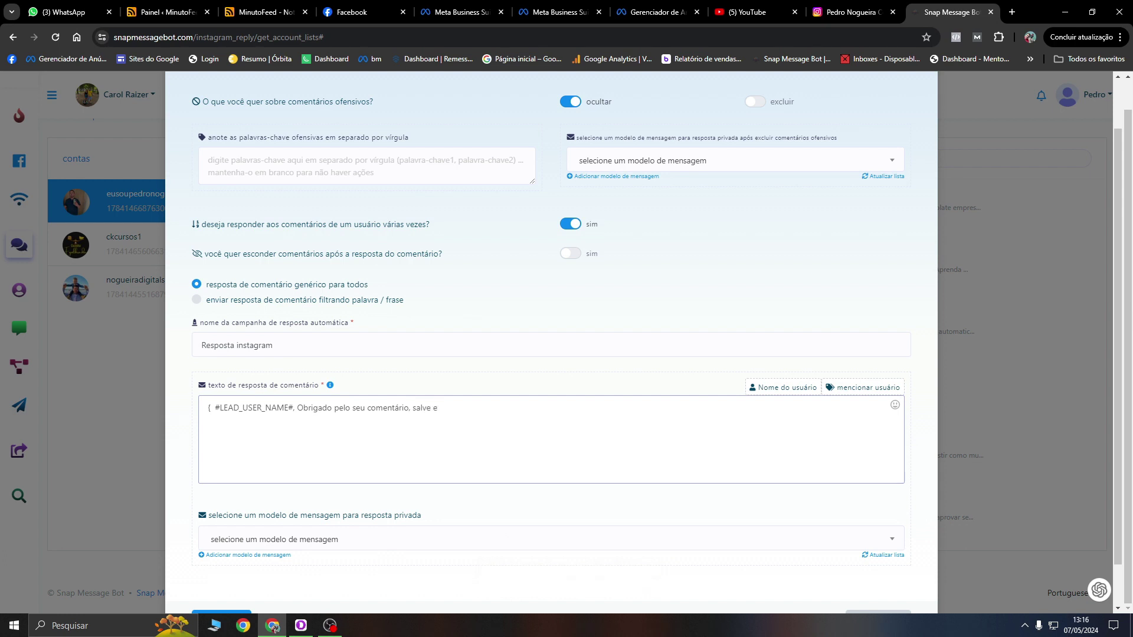
pyautogui.write('po')
pyautogui.press('BackSpace')
pyautogui.press('BackSpace')
pyautogui.press('BackSpace')
pyautogui.press('BackSpace')
pyautogui.press('BackSpace')
pyautogui.press('BackSpace')
pyautogui.press('BackSpace')
pyautogui.press('BackSpace')
pyautogui.press('BackSpace')
pyautogui.press('BackSpace')
pyautogui.press('BackSpace')
pyautogui.press('BackSpace')
pyautogui.press('BackSpace')
pyautogui.press('BackSpace')
pyautogui.press('BackSpace')
pyautogui.press('BackSpace')
pyautogui.press('BackSpace')
pyautogui.press('BackSpace')
pyautogui.press('BackSpace')
pyautogui.press('BackSpace')
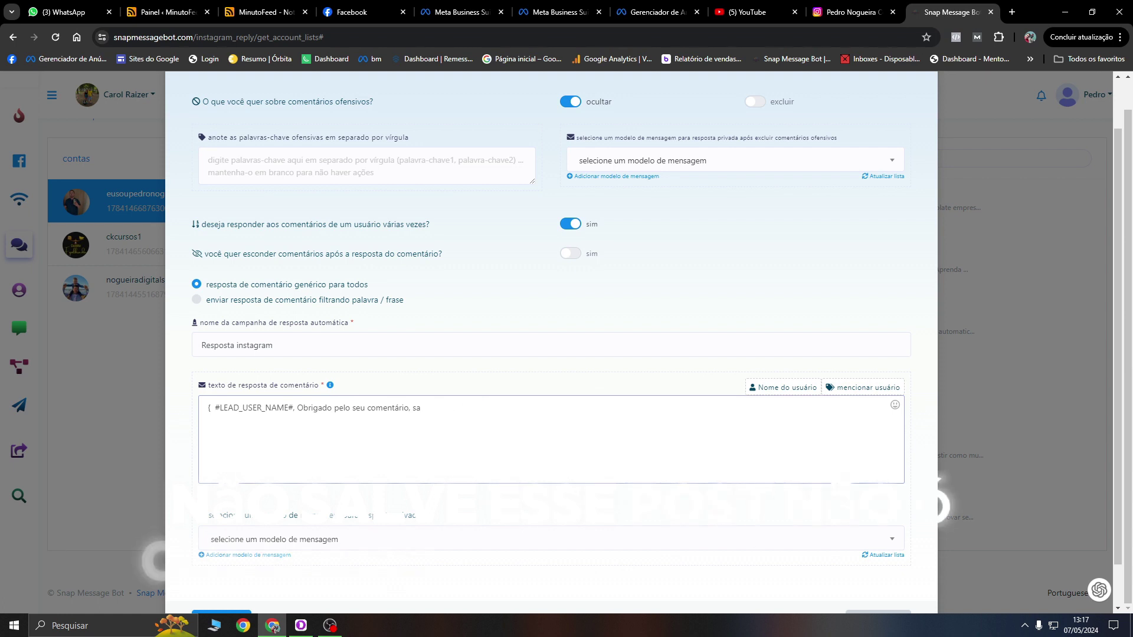
pyautogui.press('BackSpace')
pyautogui.press('BackSpace')
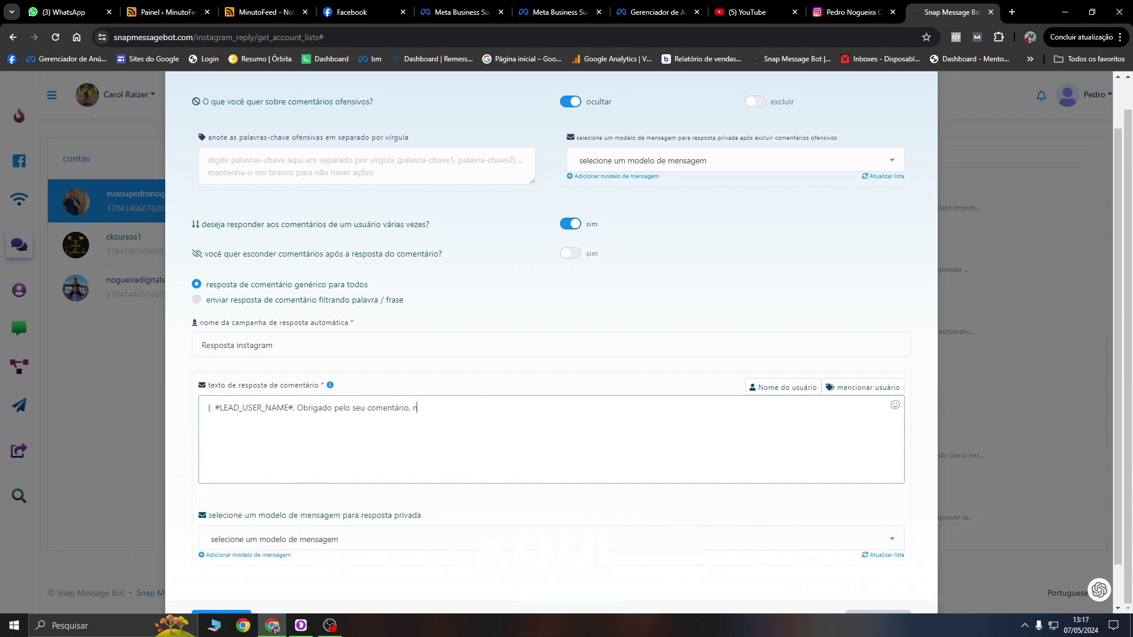
pyautogui.write('não esqueça de nos seguir')
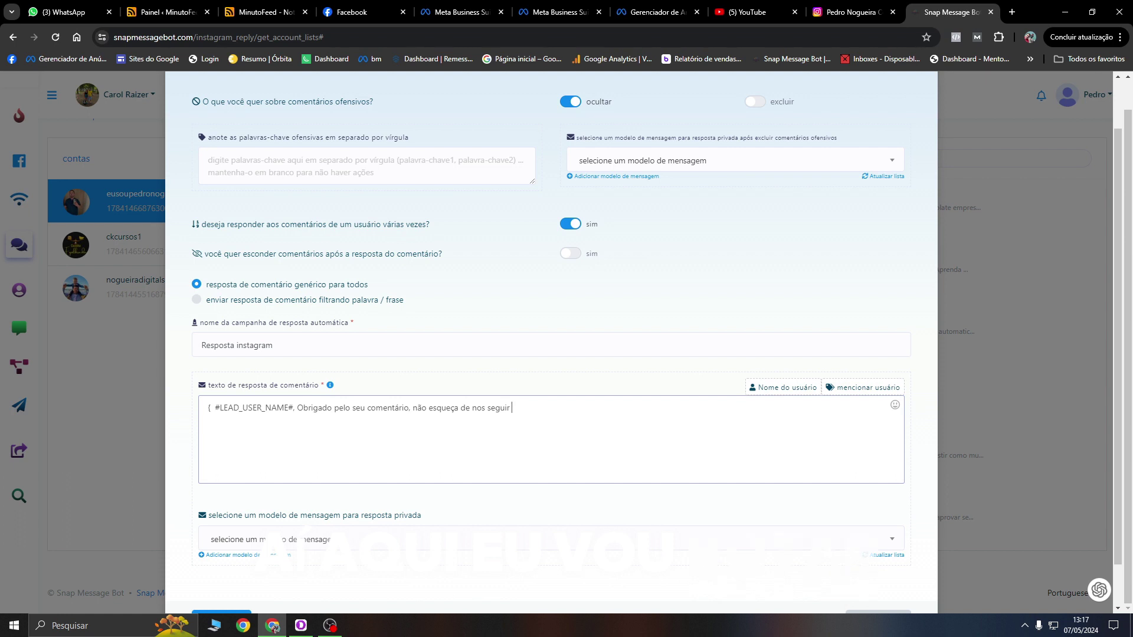
pyautogui.write('|')
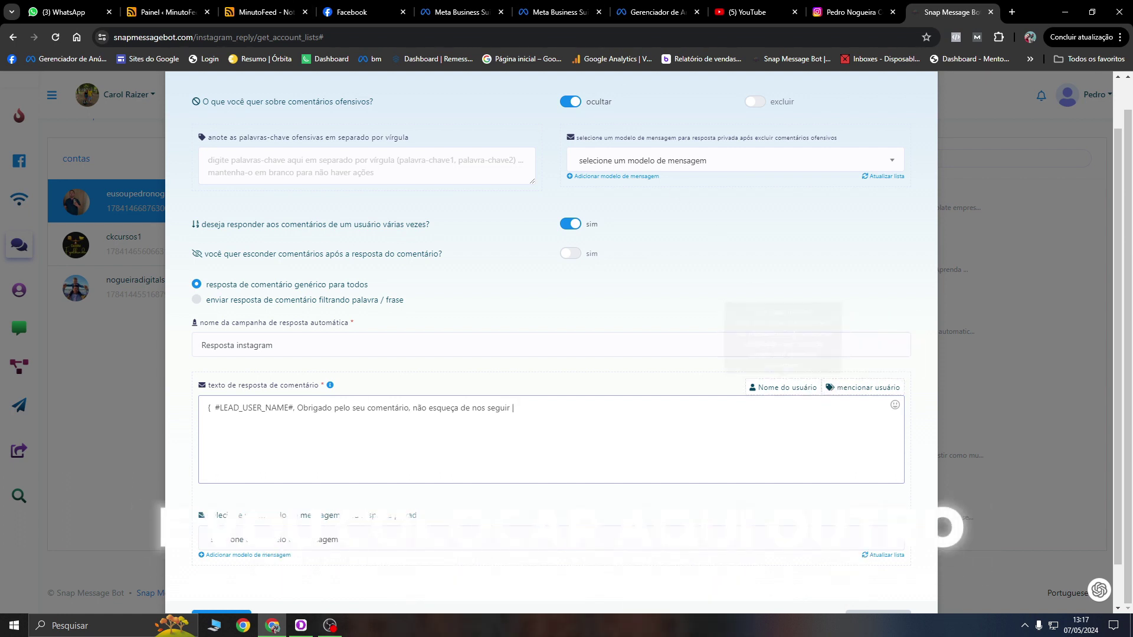
pyautogui.write(' Olá')
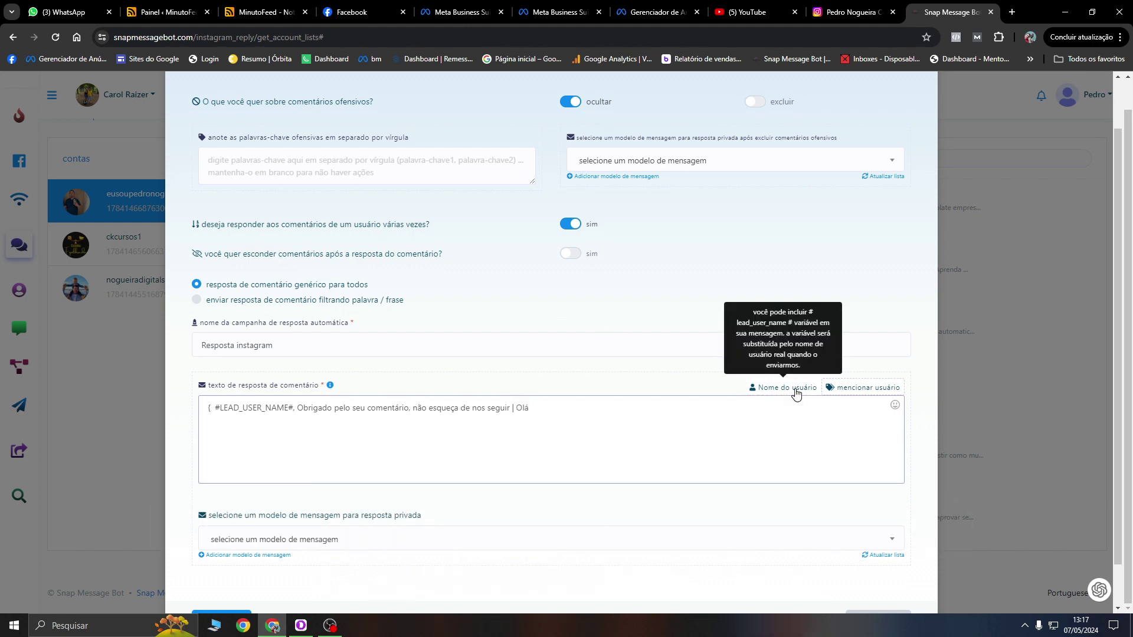
# Step: Add the 'Olá' variant with username tags: 'Amei seu comentário, ajudaria muito se nos seguir…', closing the spintax
pyautogui.click(791, 388)
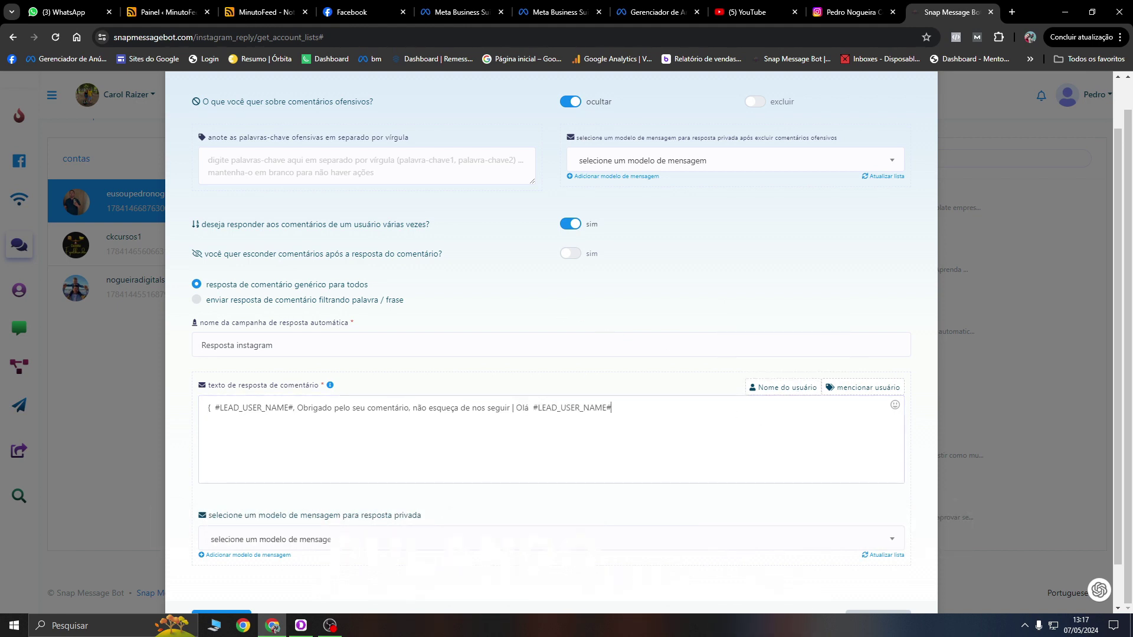
pyautogui.write('Amei se')
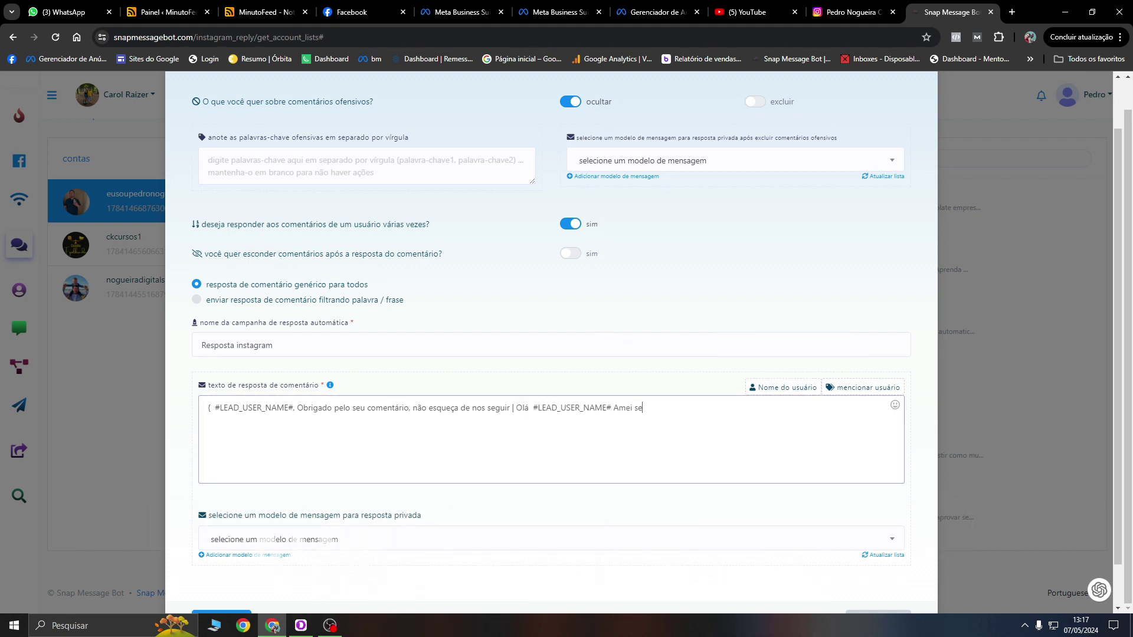
pyautogui.write('u comentário, ajudar')
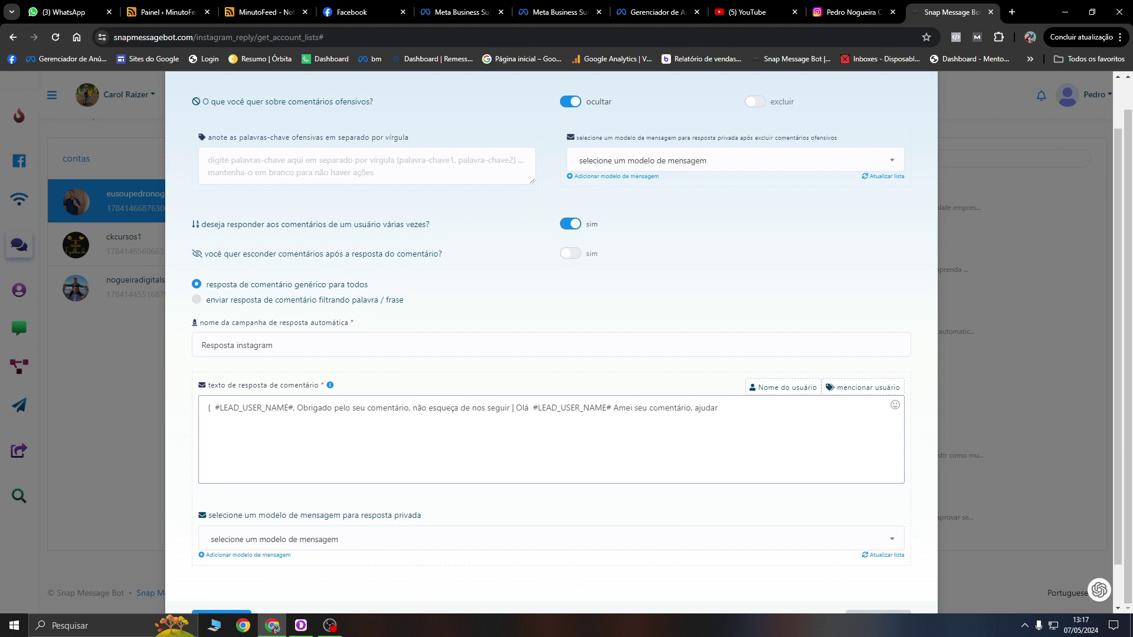
pyautogui.write('ia muito se')
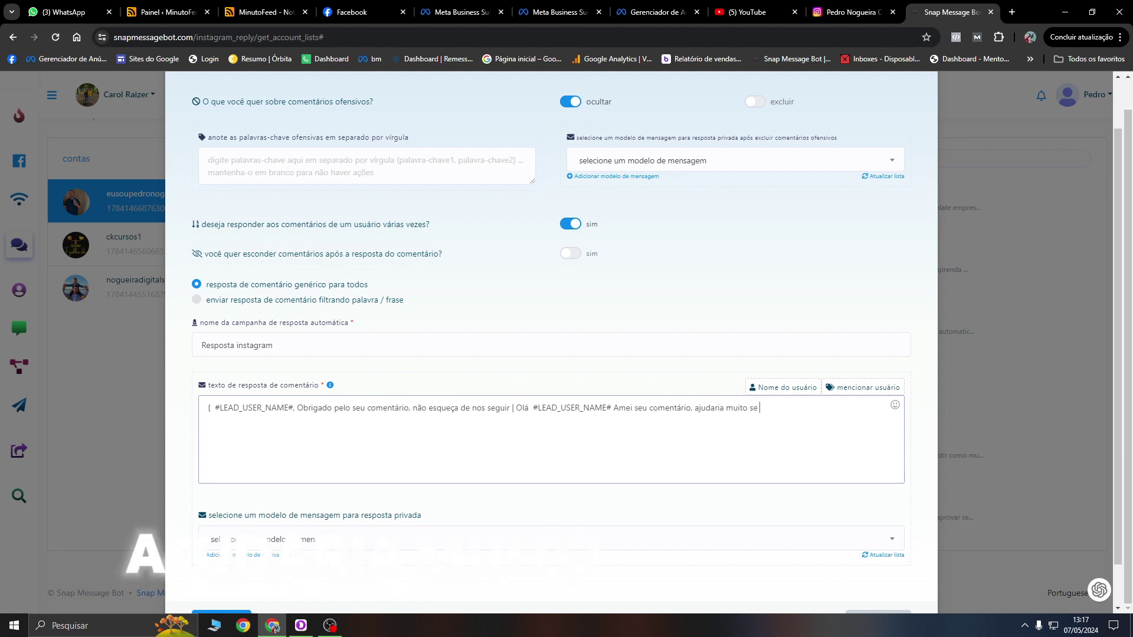
pyautogui.write(' nos segui')
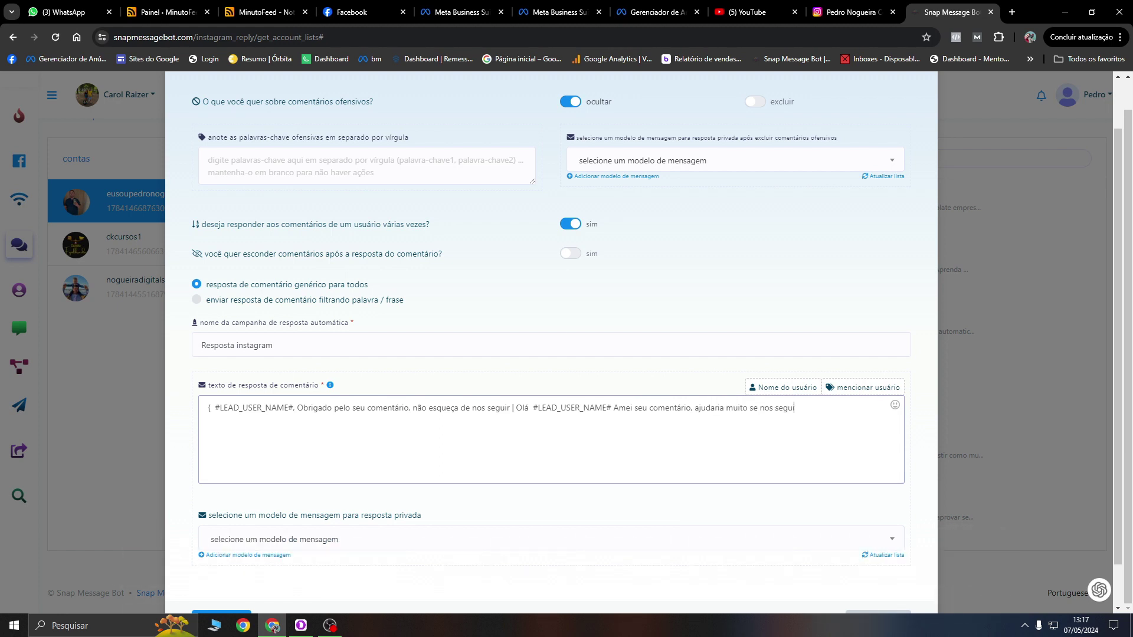
pyautogui.write('r |')
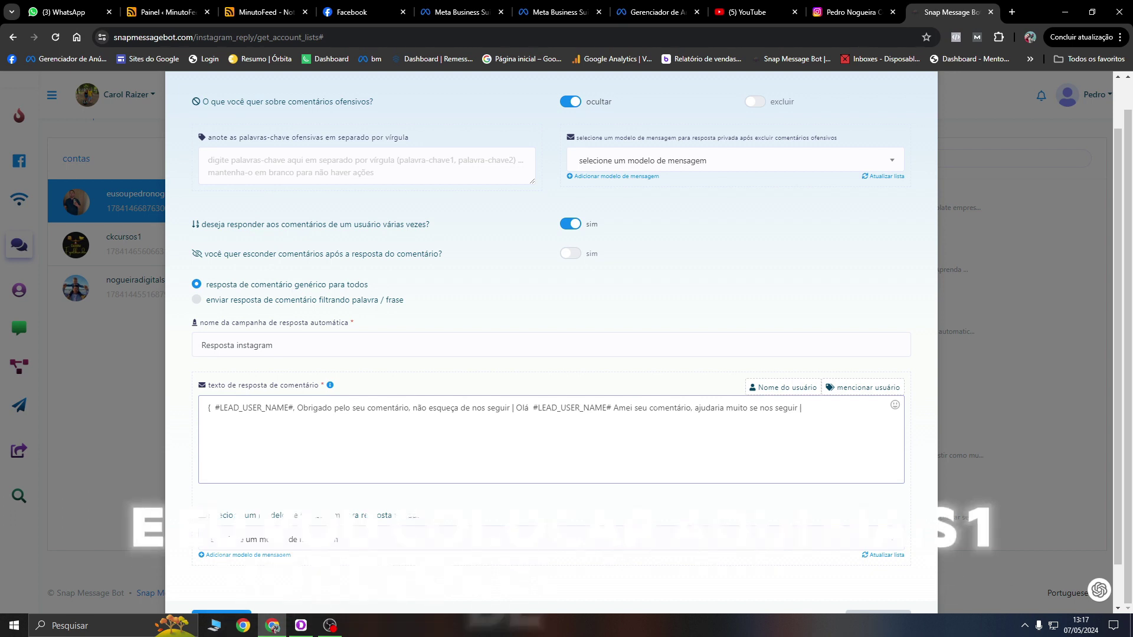
pyautogui.click(787, 387)
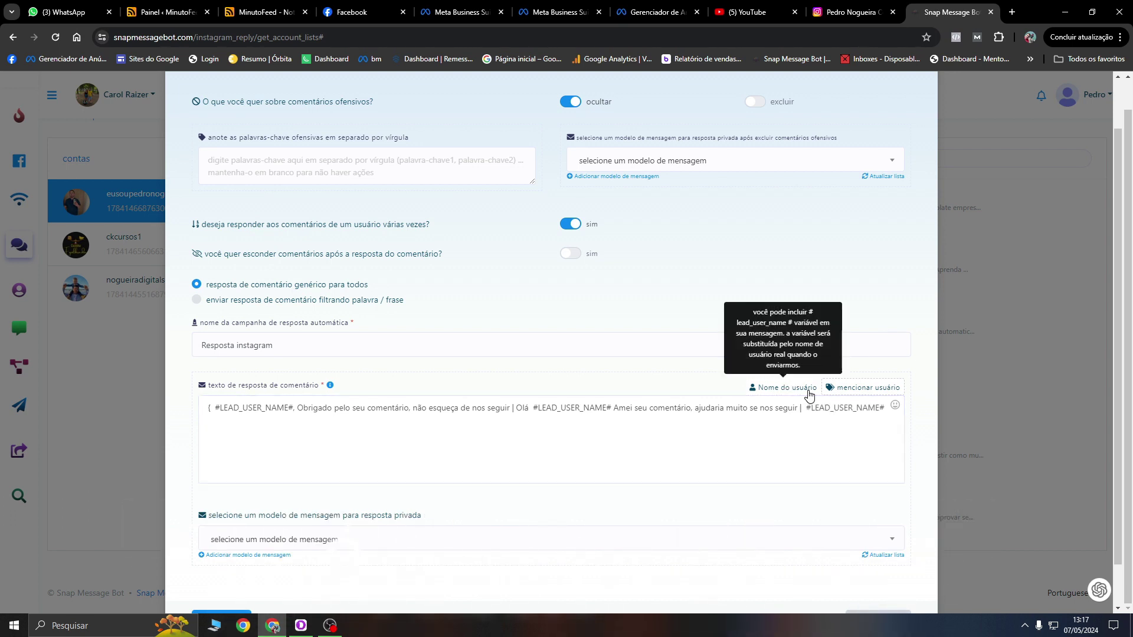
pyautogui.click(894, 405)
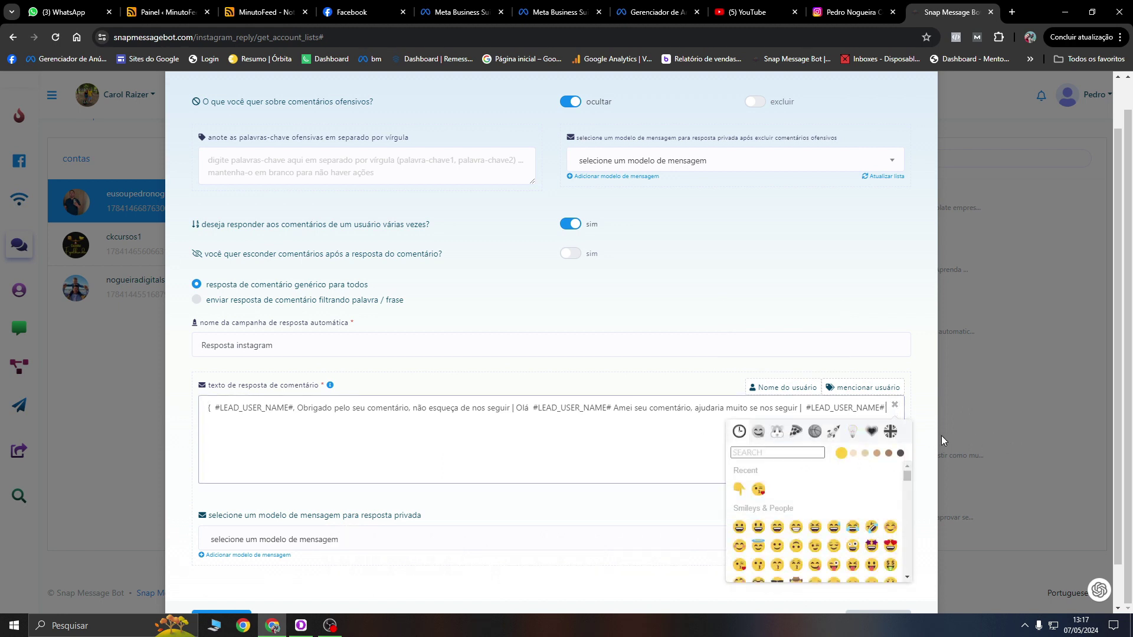
pyautogui.click(1018, 441)
pyautogui.write('seu')
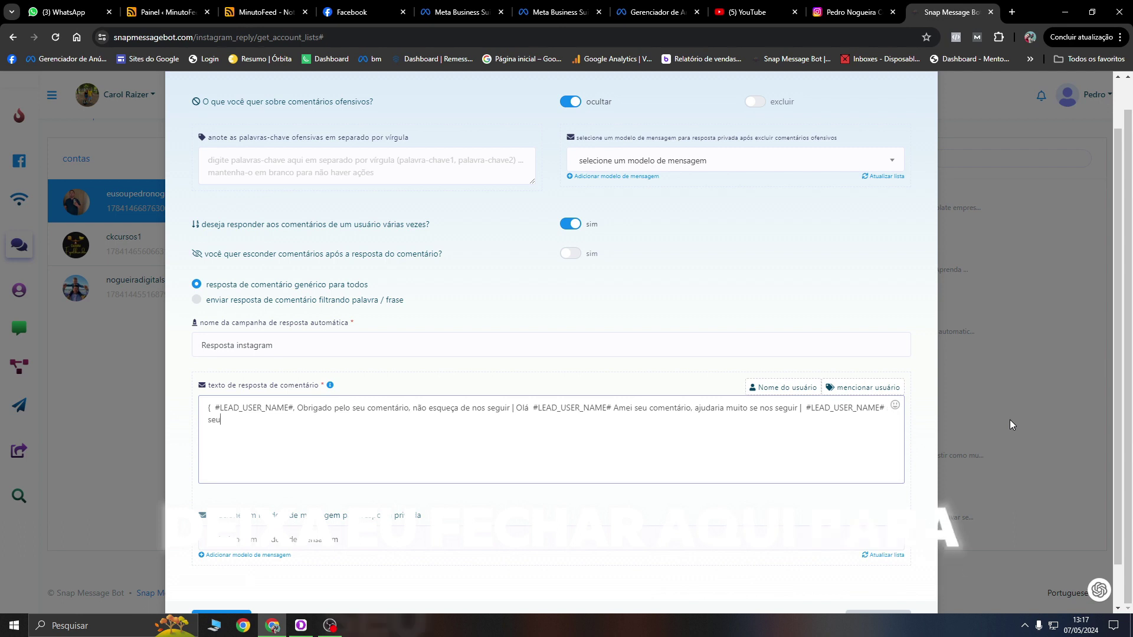
pyautogui.write(' cpmentári')
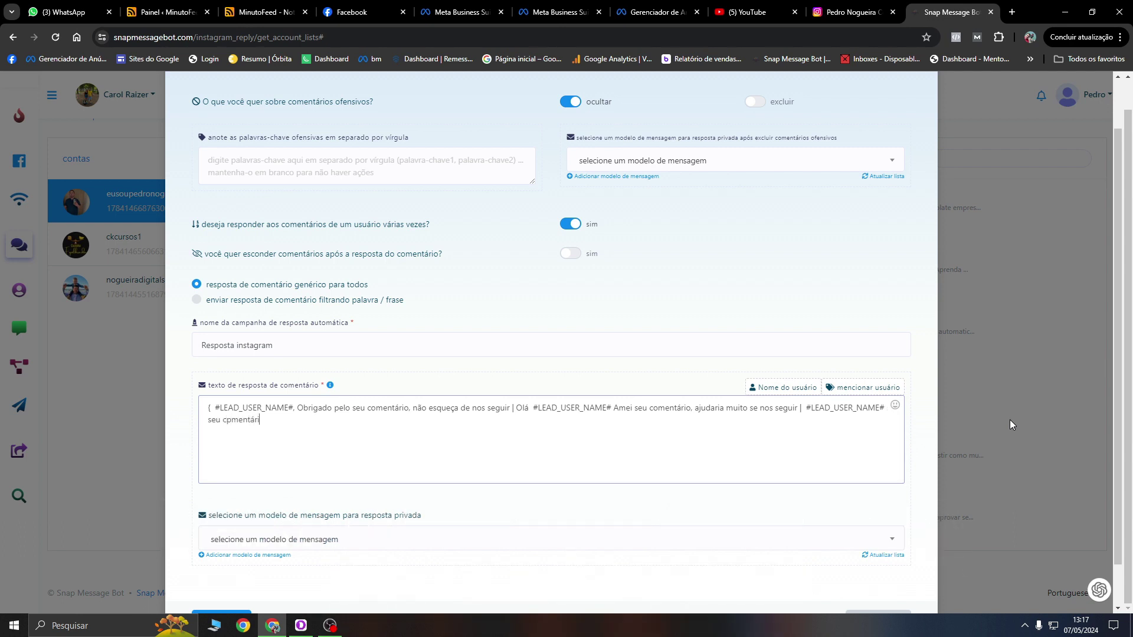
pyautogui.press('BackSpace')
pyautogui.press('BackSpace')
pyautogui.press('BackSpace')
pyautogui.press('BackSpace')
pyautogui.press('BackSpace')
pyautogui.press('BackSpace')
pyautogui.press('BackSpace')
pyautogui.press('BackSpace')
pyautogui.press('BackSpace')
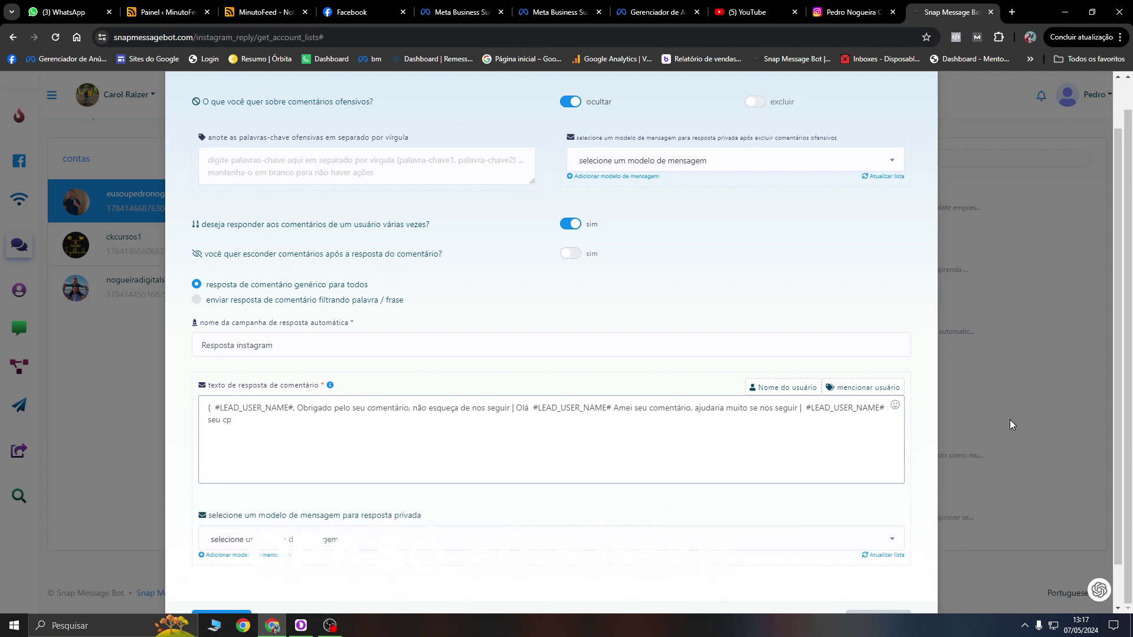
pyautogui.write('omentário é mu')
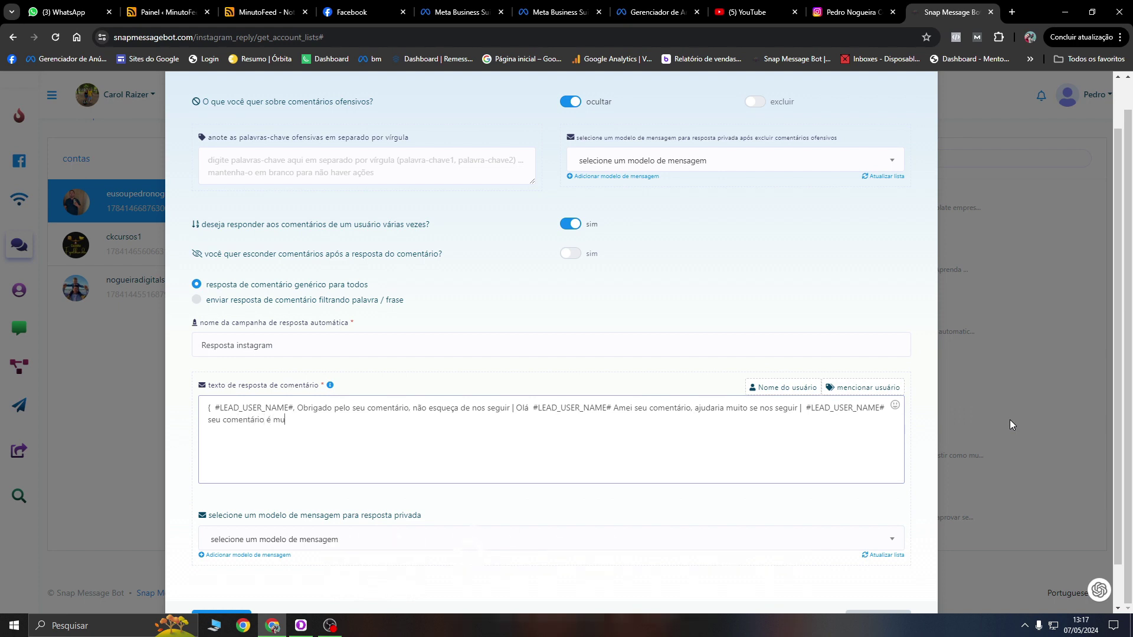
pyautogui.write('ito importante para nós, por gentileza siga nosso')
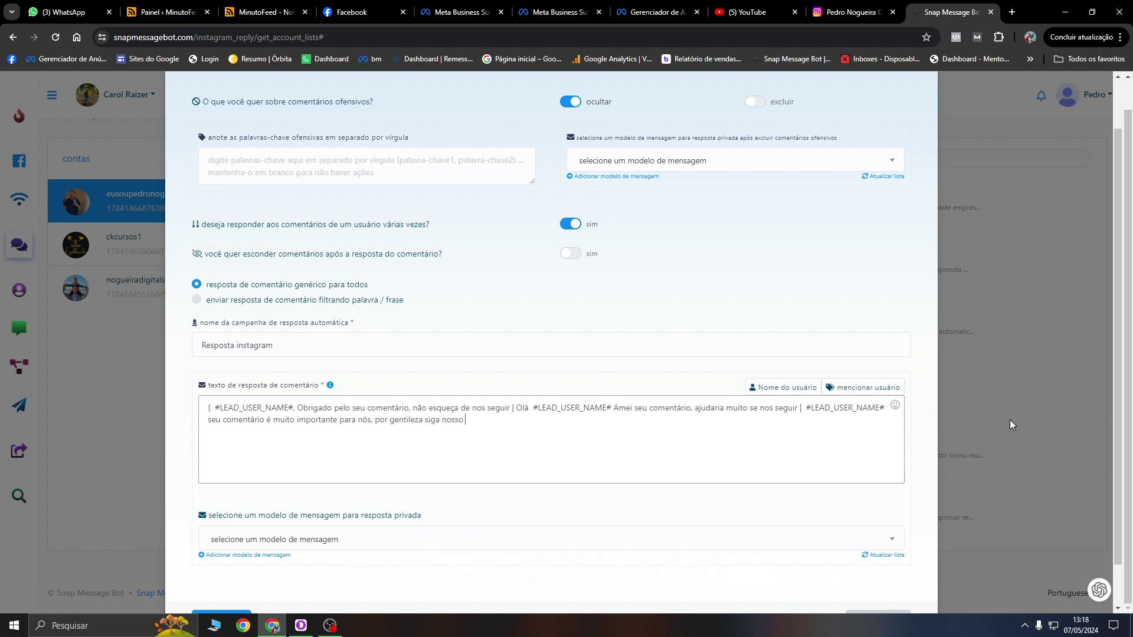
pyautogui.write('insta.')
pyautogui.write('}')
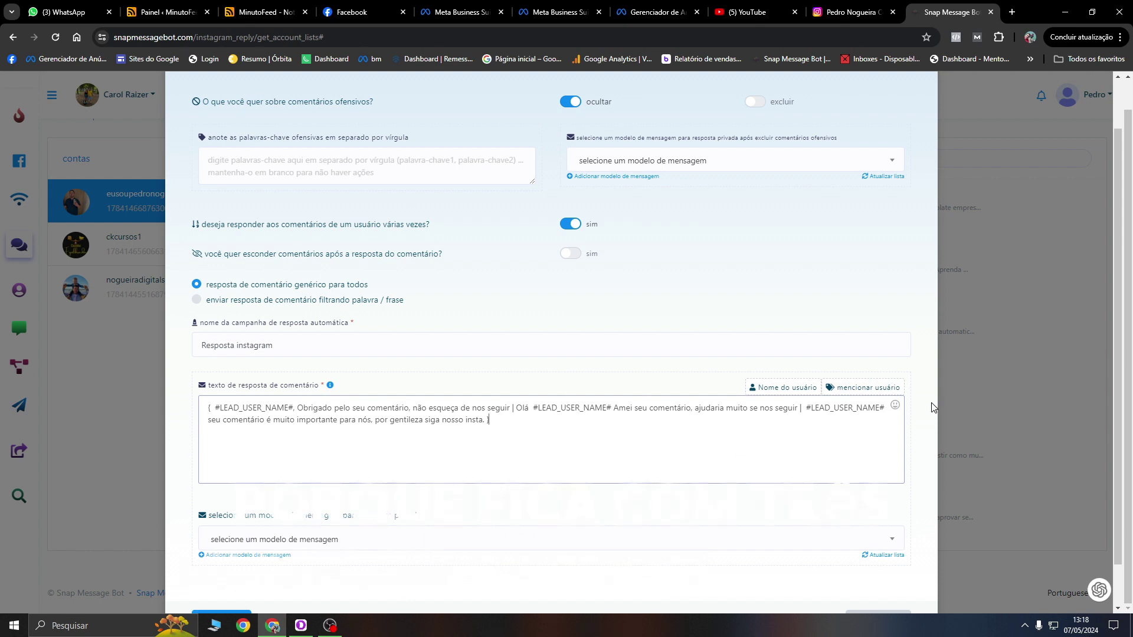
# Step: Choose the account's private-reply template and submit the reply campaign
pyautogui.scroll(-1, 632, 425)
pyautogui.click(274, 523)
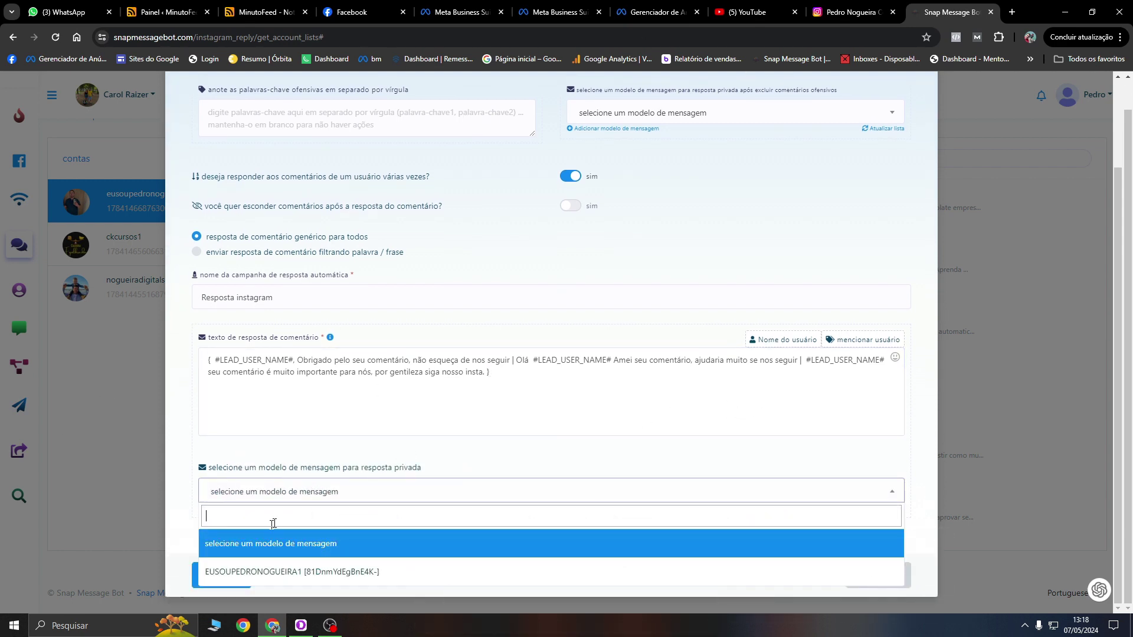
pyautogui.click(260, 573)
pyautogui.click(236, 491)
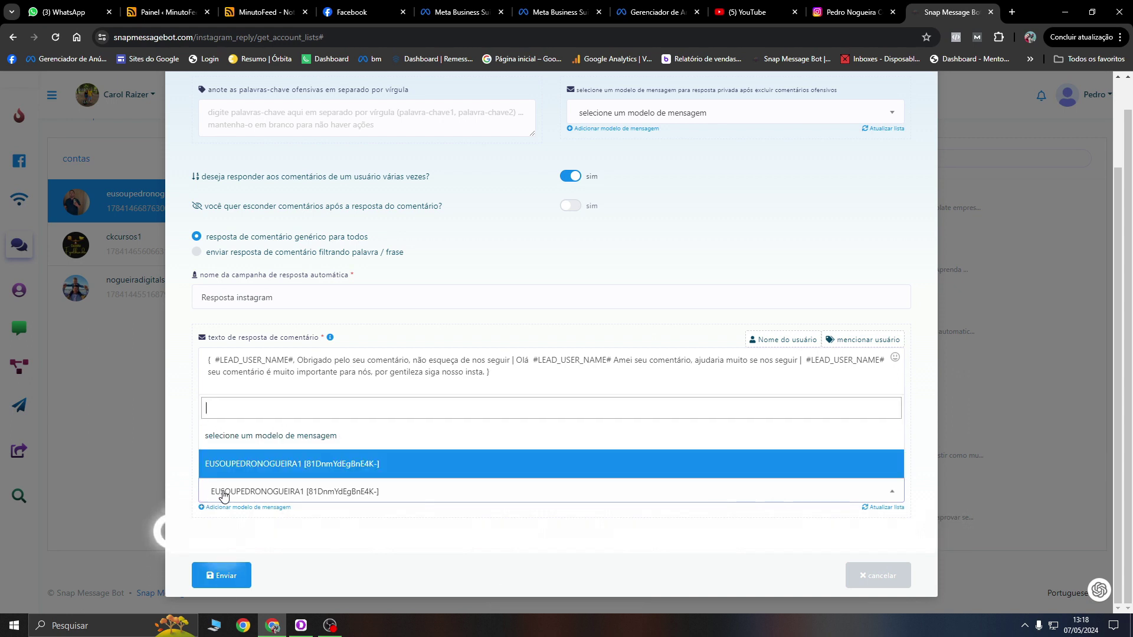
pyautogui.click(269, 469)
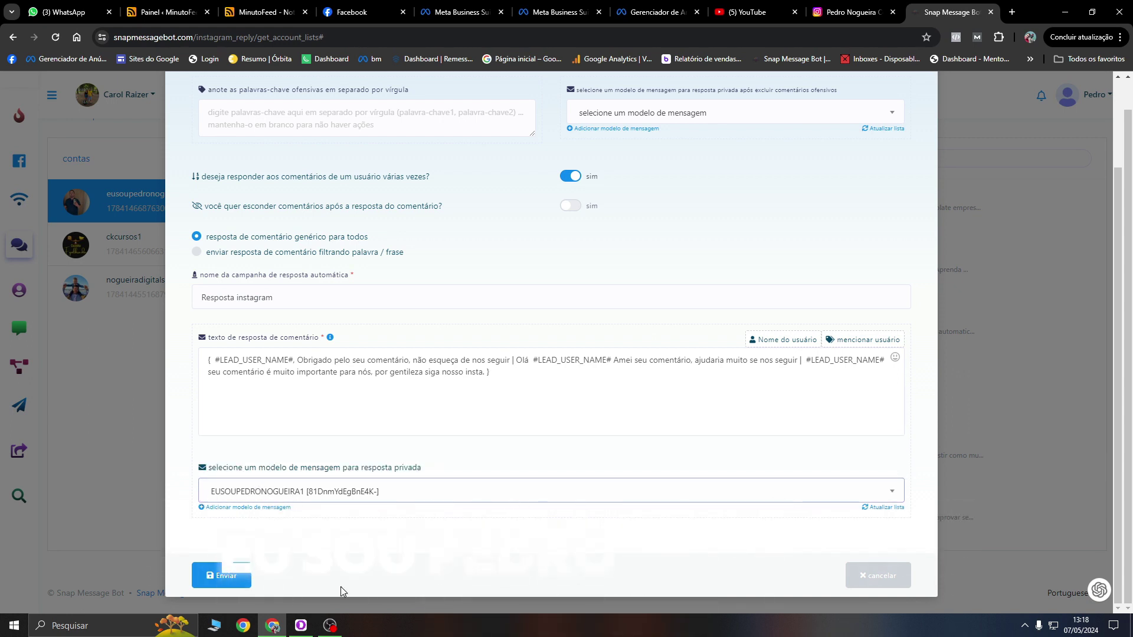
pyautogui.scroll(3, 392, 514)
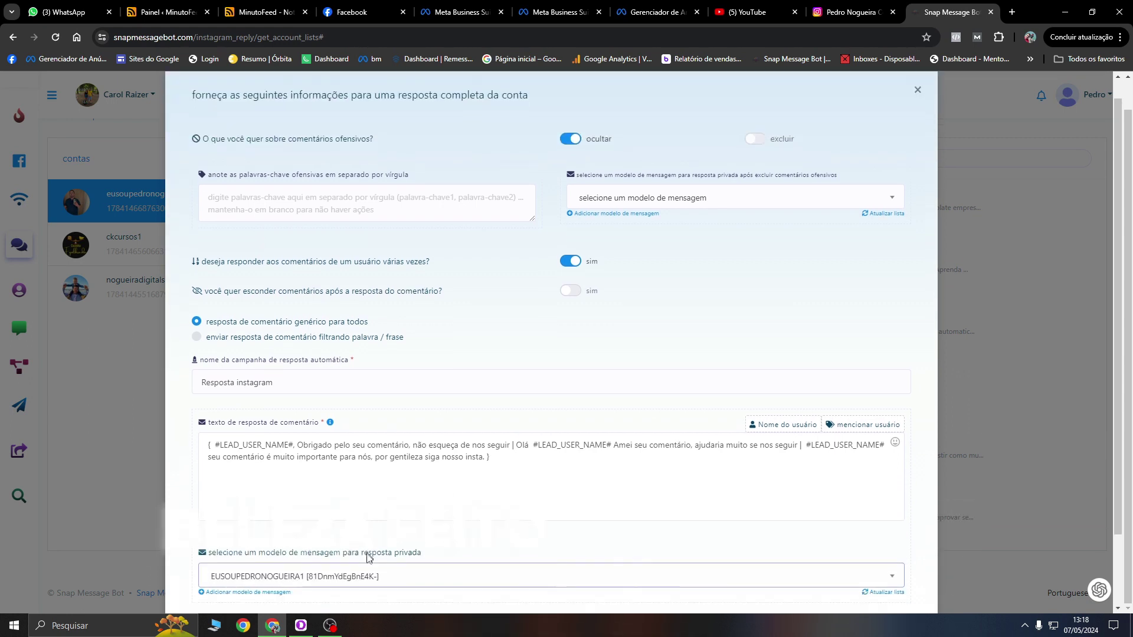
pyautogui.scroll(-3, 366, 551)
pyautogui.click(221, 575)
# Step: Dismiss the success message, view the reply results report, and return to the comment campaign page
pyautogui.click(559, 414)
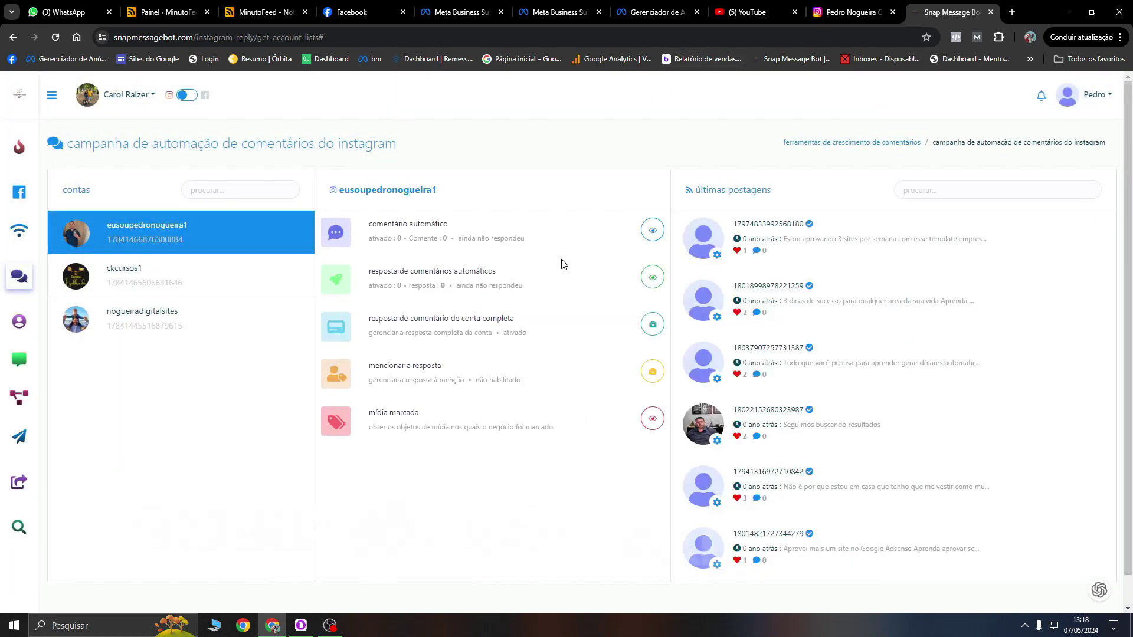
pyautogui.click(653, 278)
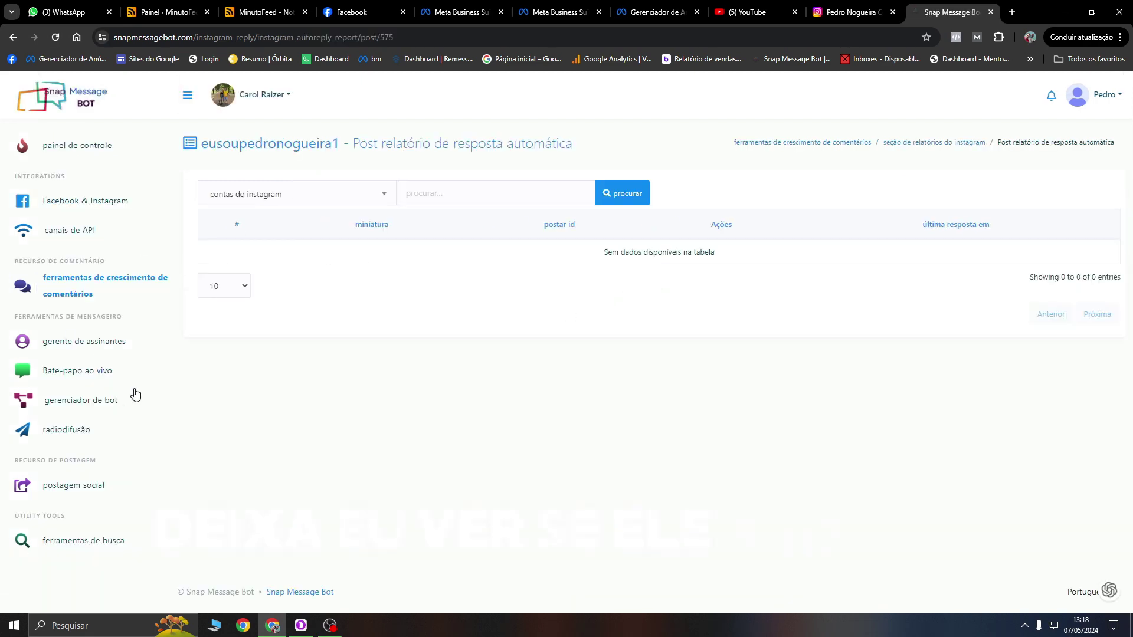
pyautogui.click(84, 292)
pyautogui.click(681, 230)
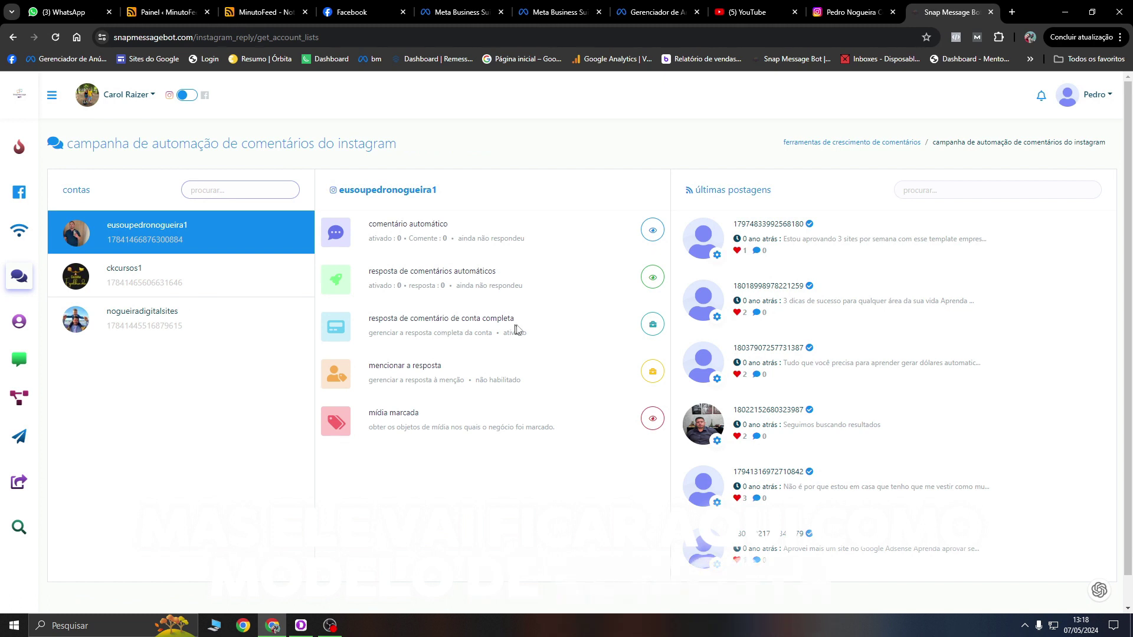
# Step: Reveal the enable option on the mention-reply row
pyautogui.moveTo(367, 328); pyautogui.dragTo(519, 322)
pyautogui.click(515, 319)
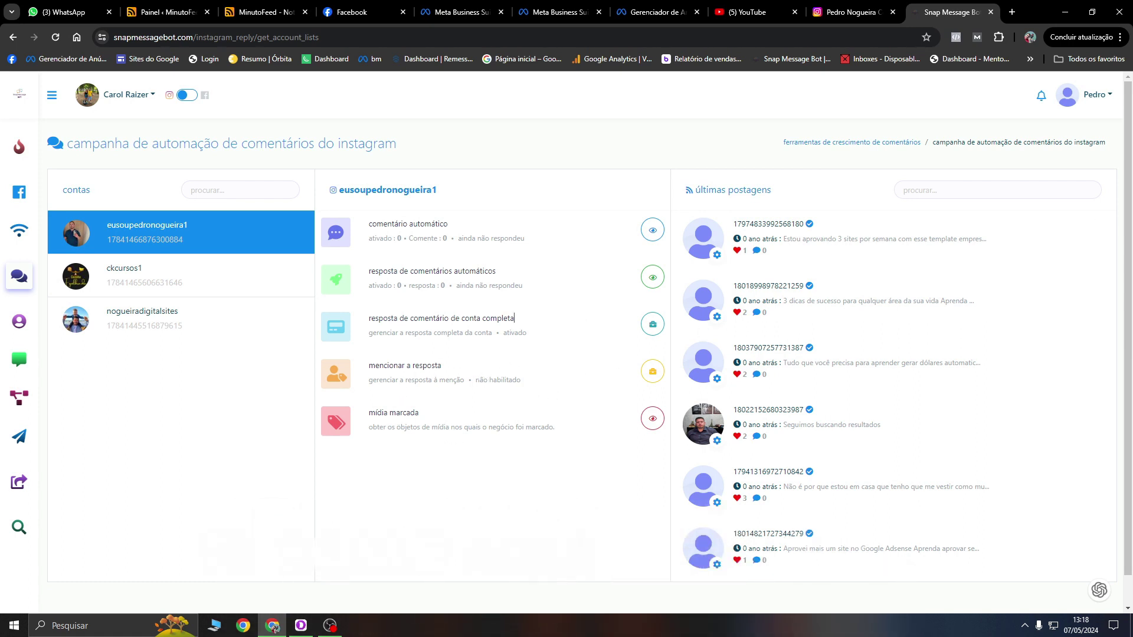
pyautogui.click(652, 372)
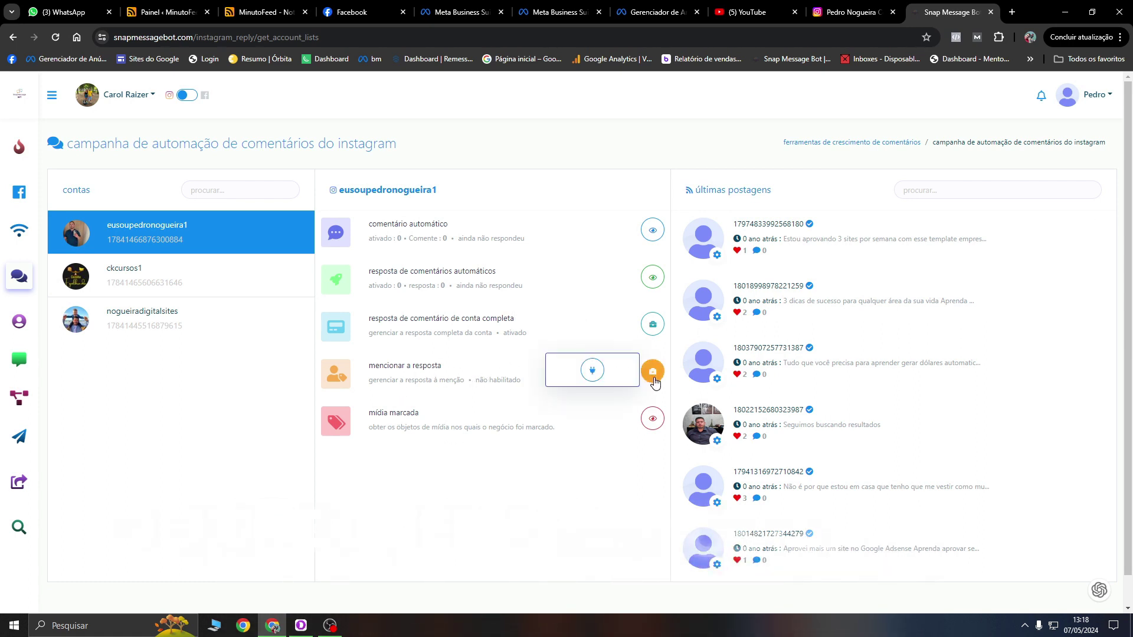
# Step: Set up mention replies named 'Mensão' with one generic pasted reply, multiple per user, and submit
pyautogui.click(592, 370)
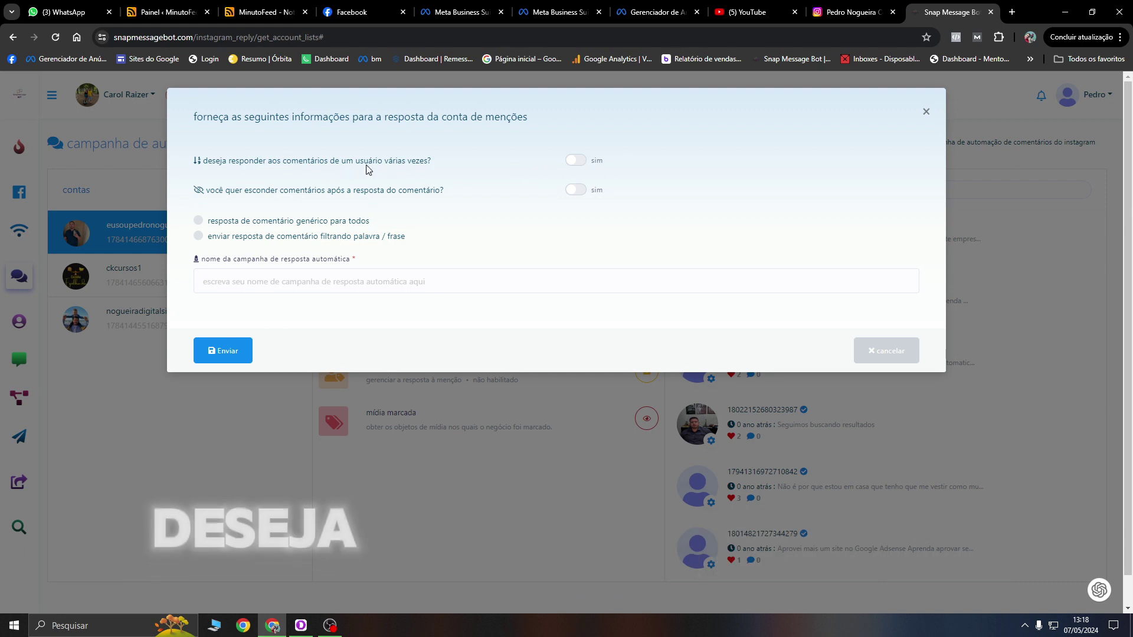
pyautogui.click(577, 163)
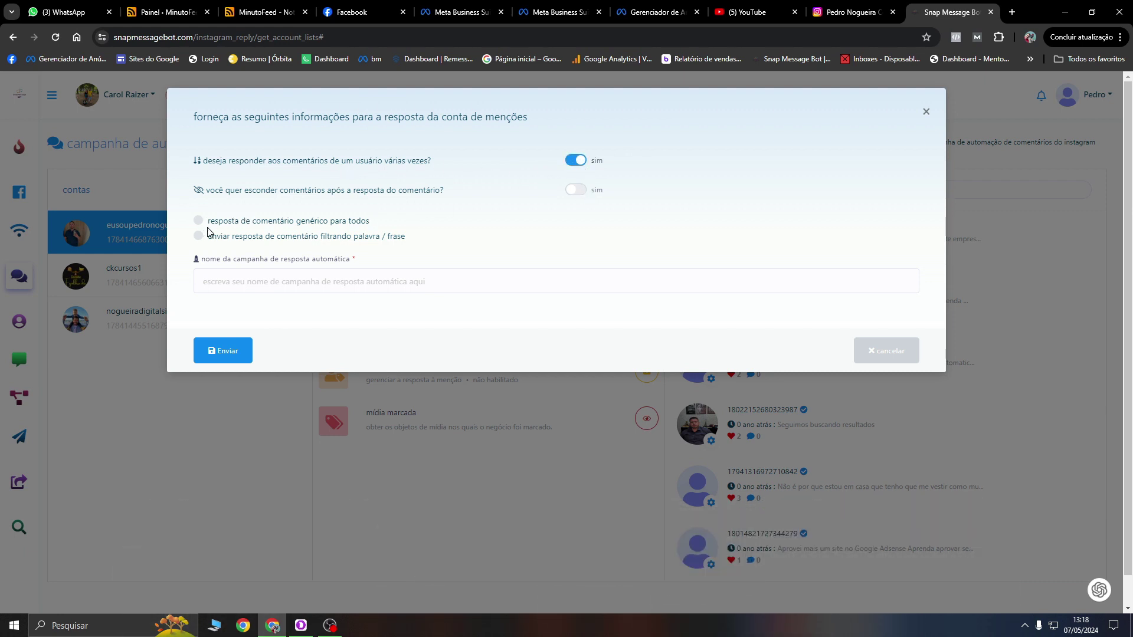
pyautogui.click(199, 222)
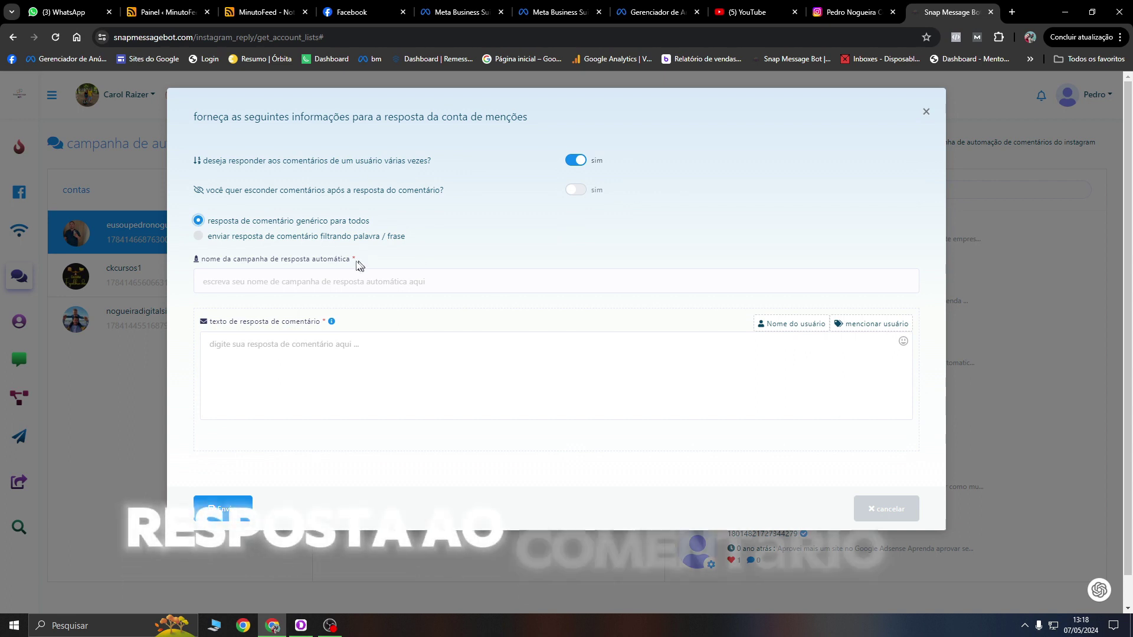
pyautogui.click(272, 282)
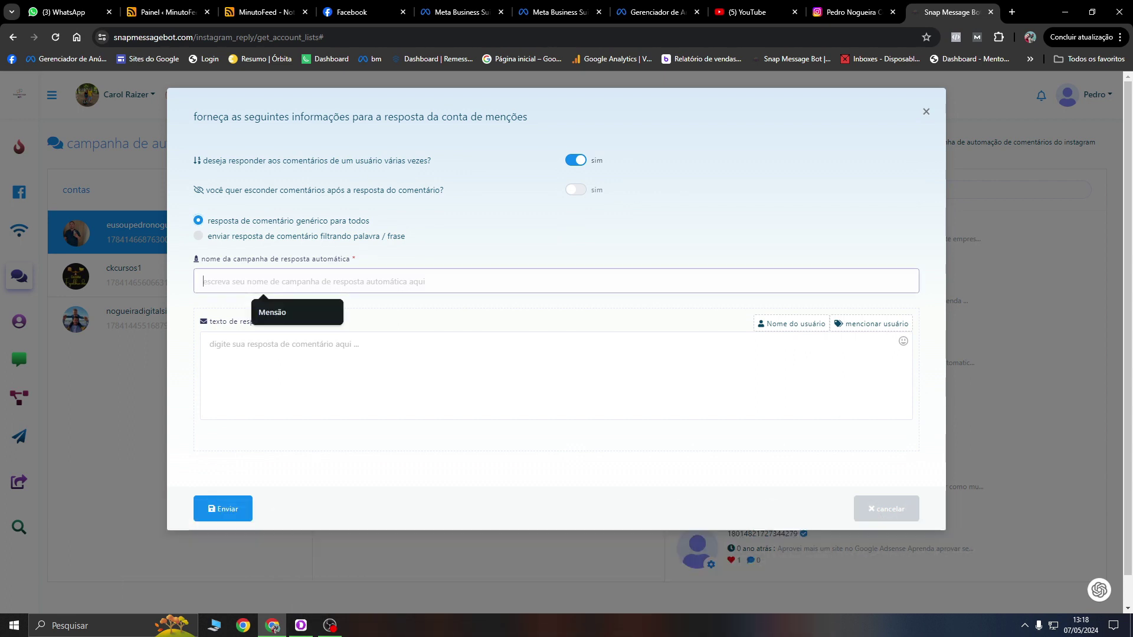
pyautogui.click(303, 322)
pyautogui.press('Tab')
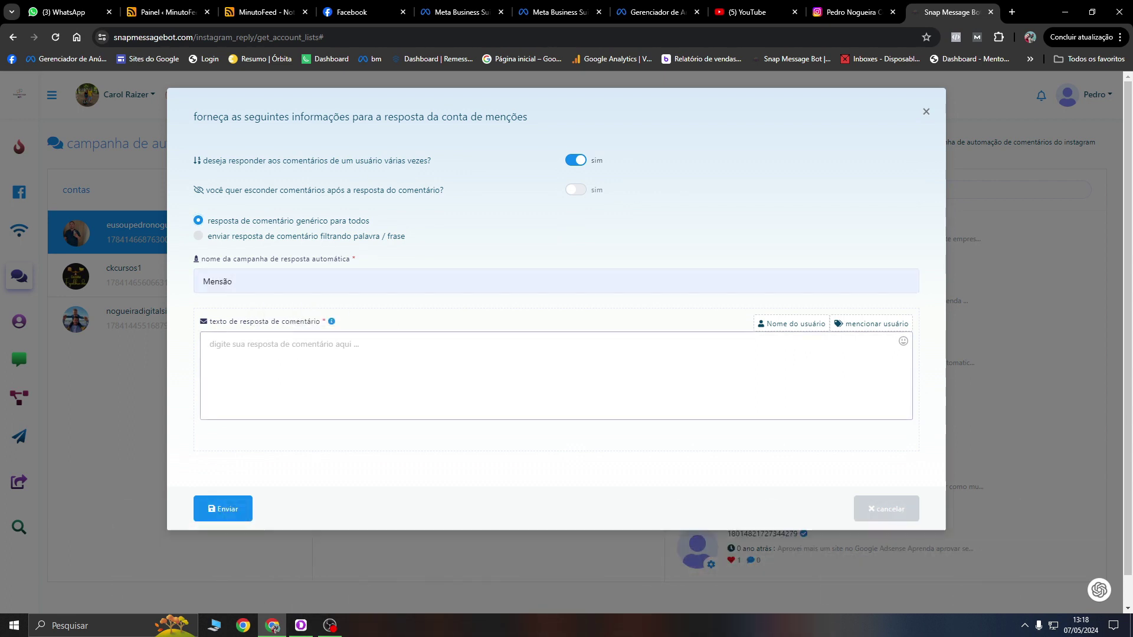
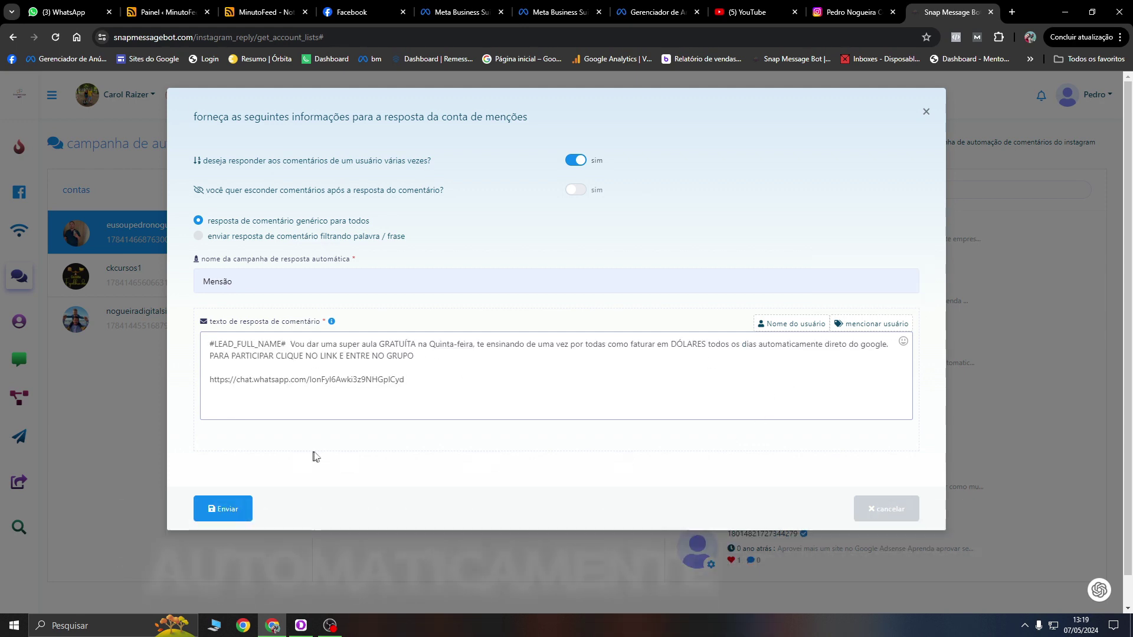
pyautogui.click(209, 509)
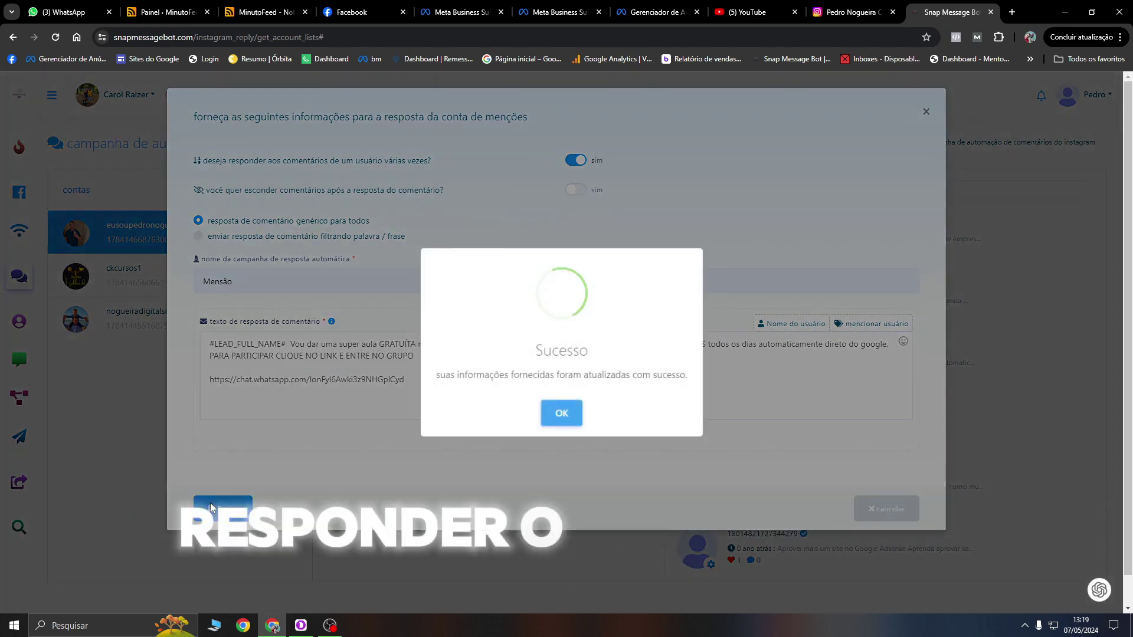
pyautogui.click(553, 414)
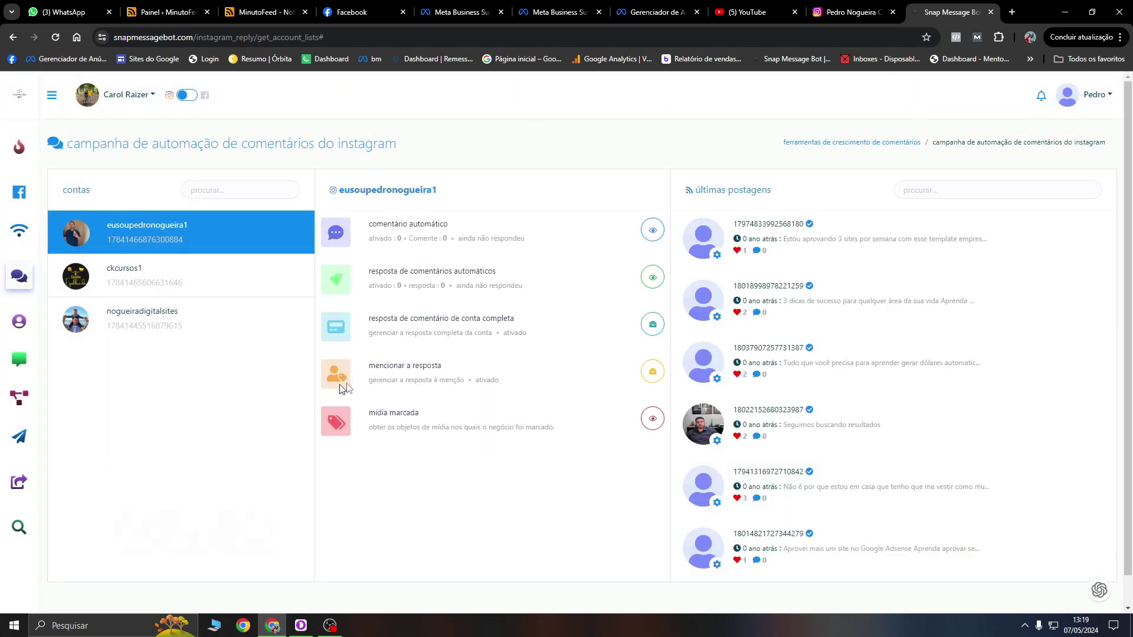
# Step: Browse the bot settings to the action button templates and open the Story Mention Template
pyautogui.click(25, 403)
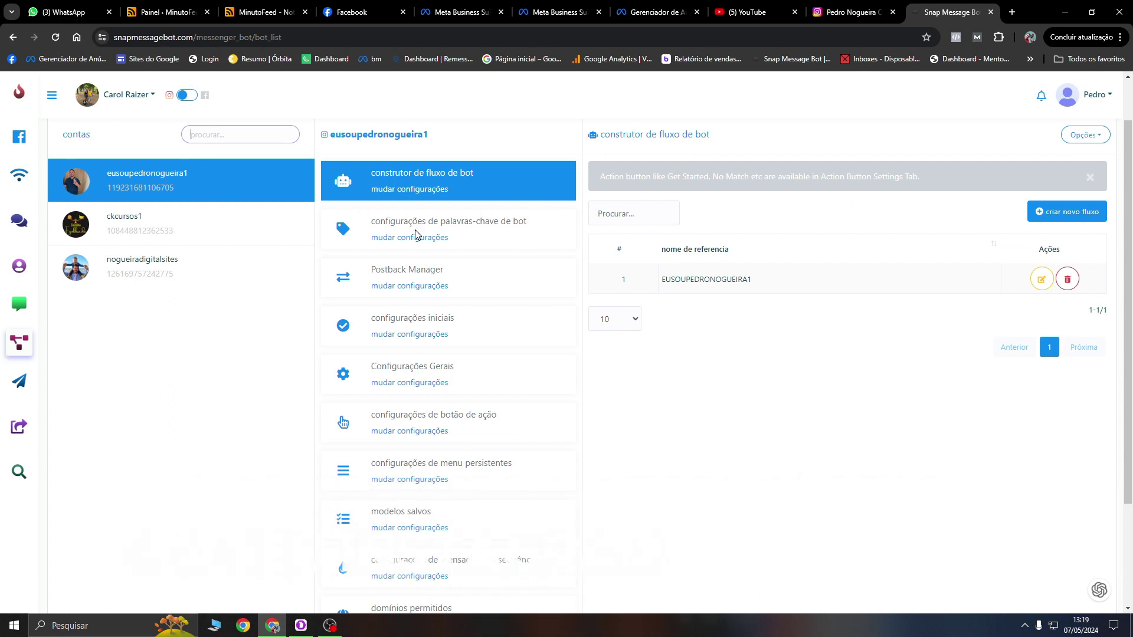
pyautogui.scroll(-1, 430, 248)
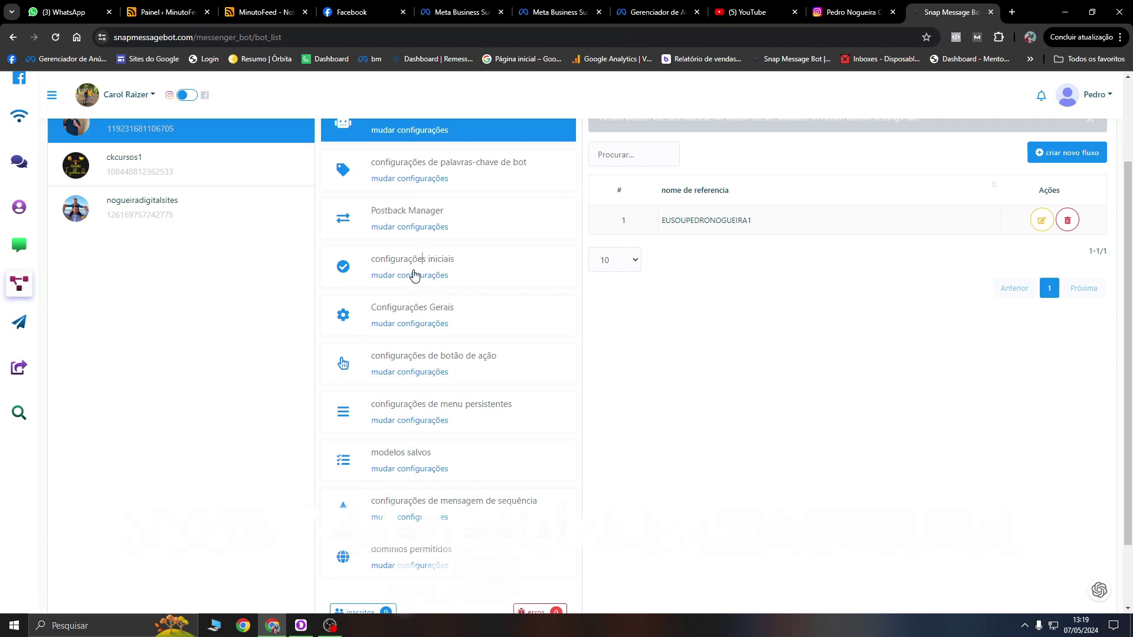
pyautogui.click(412, 272)
pyautogui.click(392, 387)
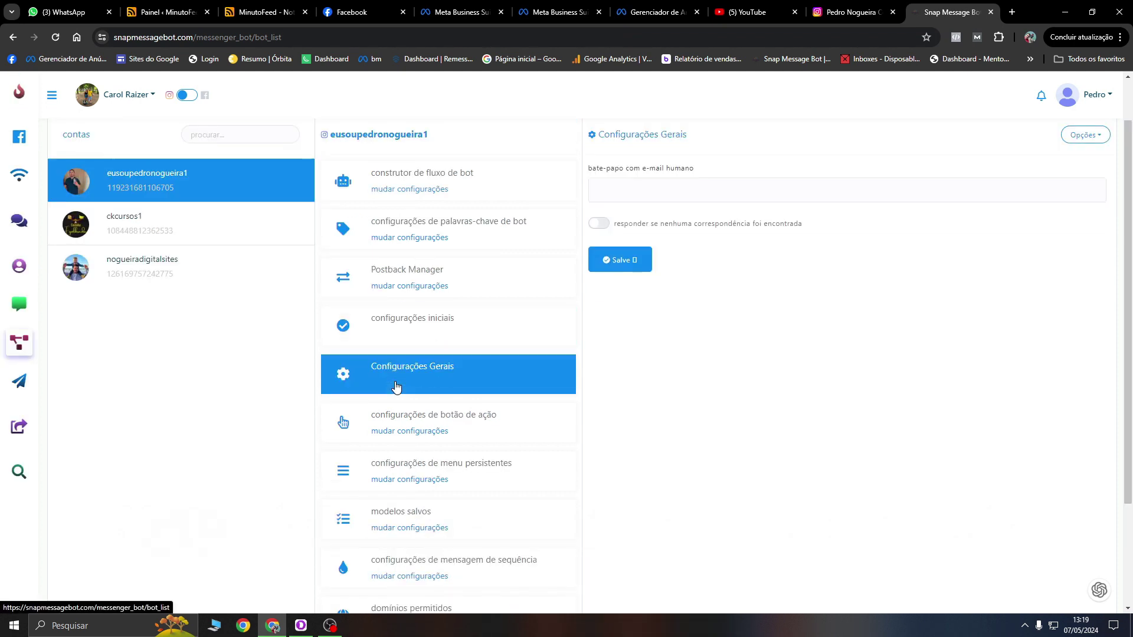
pyautogui.scroll(-1, 399, 387)
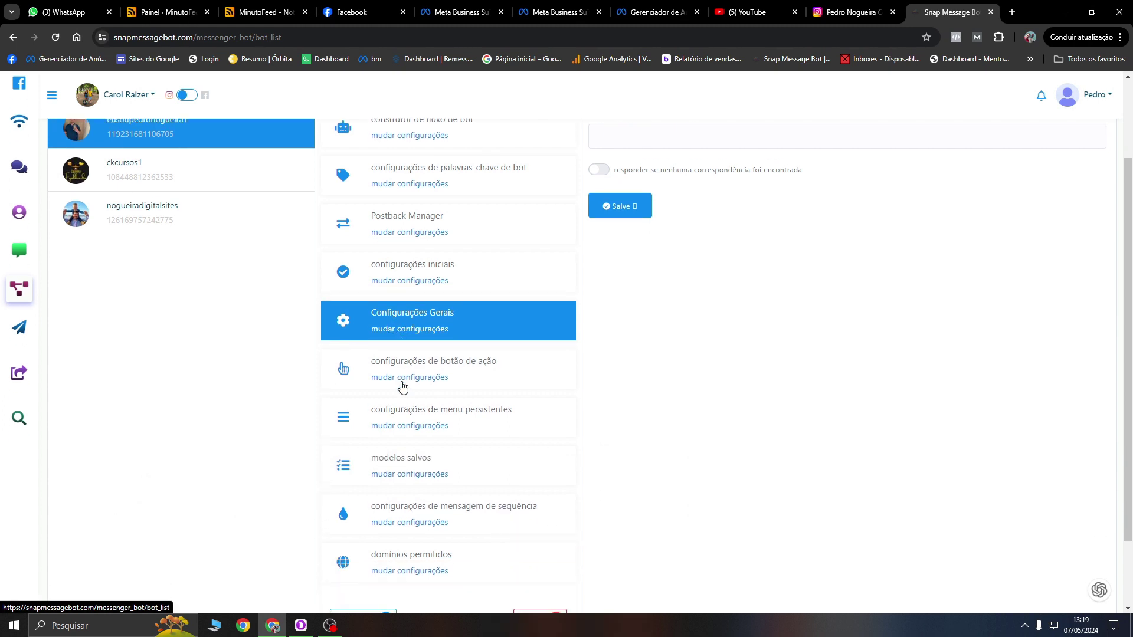
pyautogui.click(408, 373)
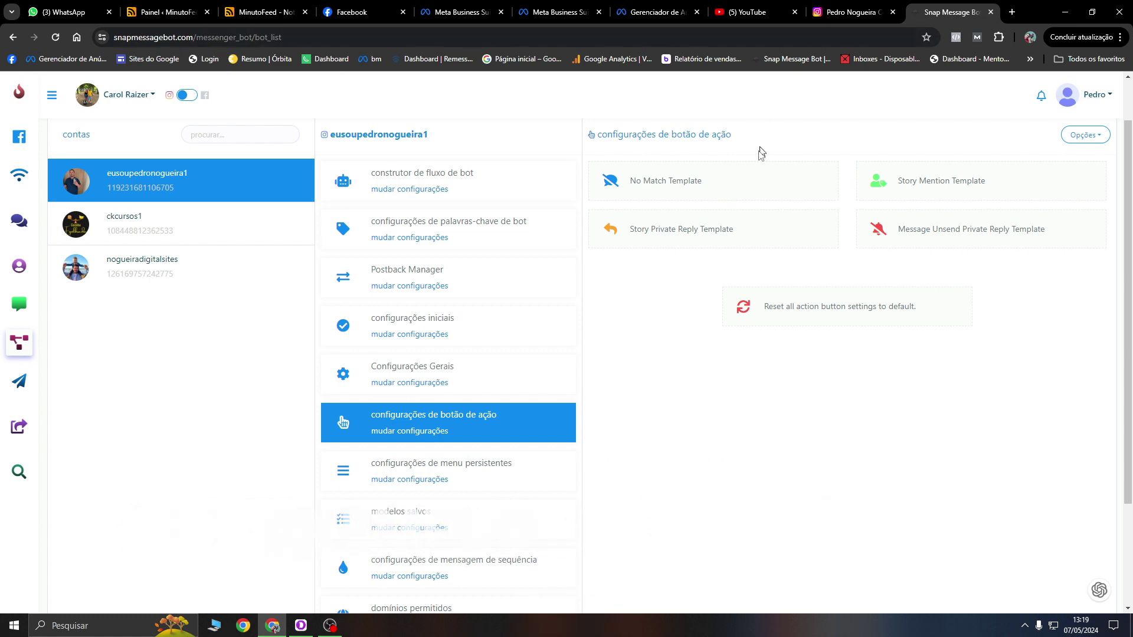
pyautogui.click(945, 185)
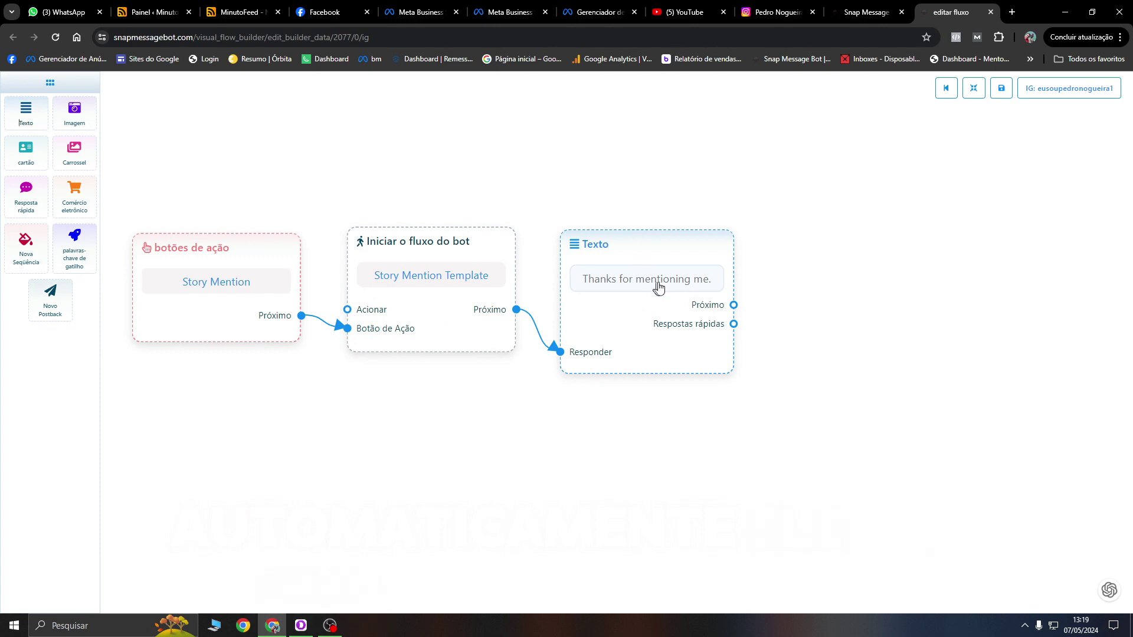
# Step: Replace the Story Mention reply with a Portuguese 'Olá' message using the lead's Nome Completo variable
pyautogui.click(660, 288)
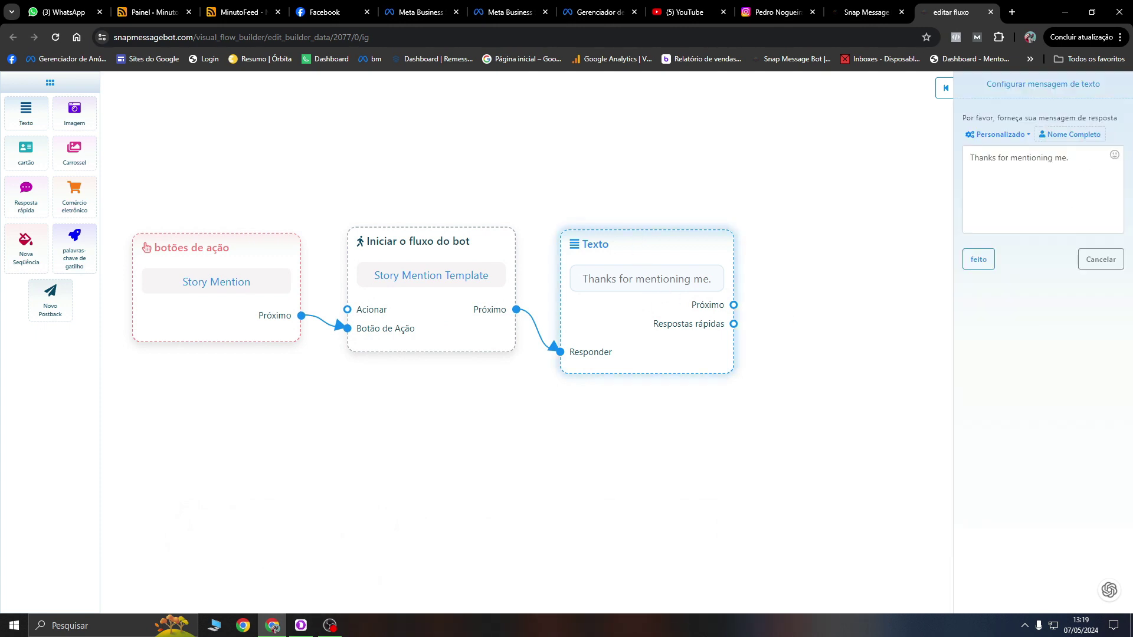
pyautogui.hotkey('ctrl', 'a')
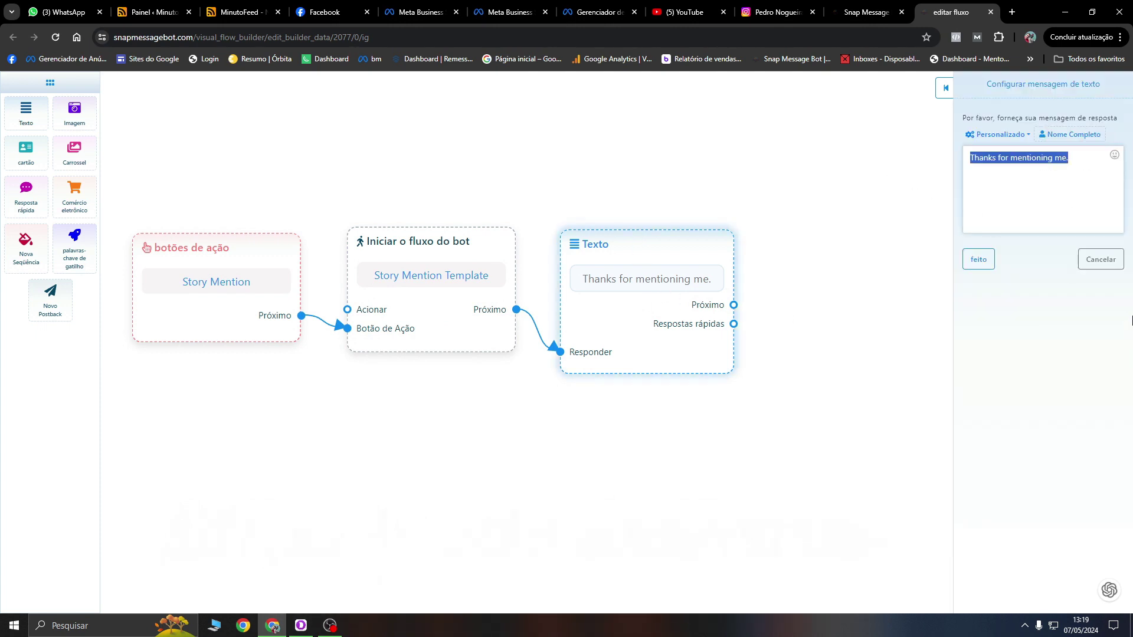
pyautogui.write('O')
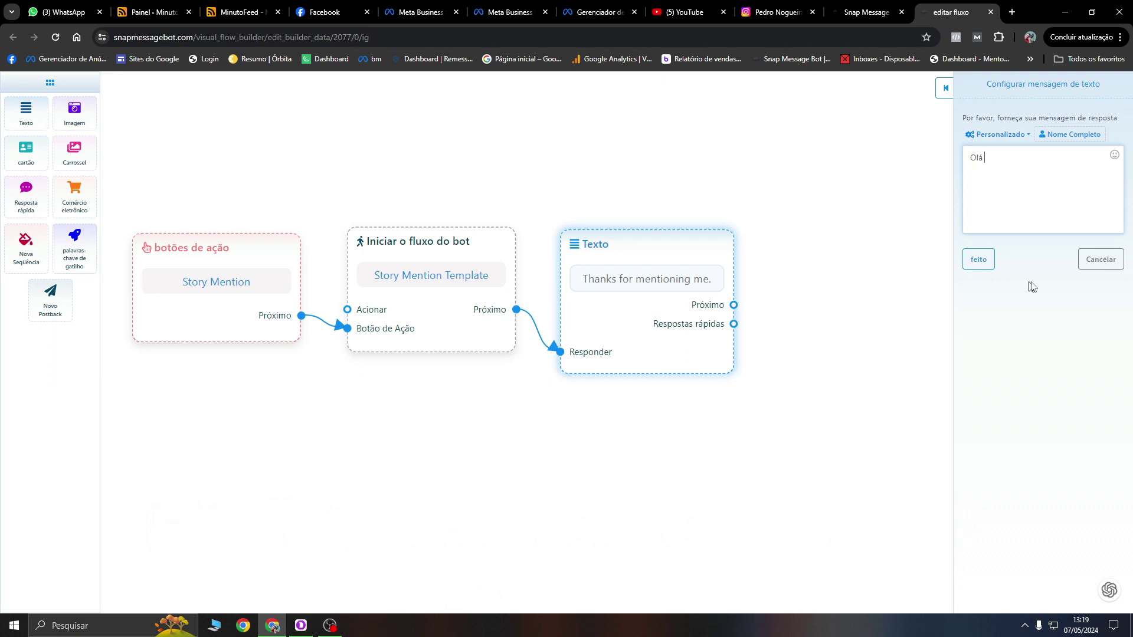
pyautogui.write('lá')
pyautogui.click(1072, 135)
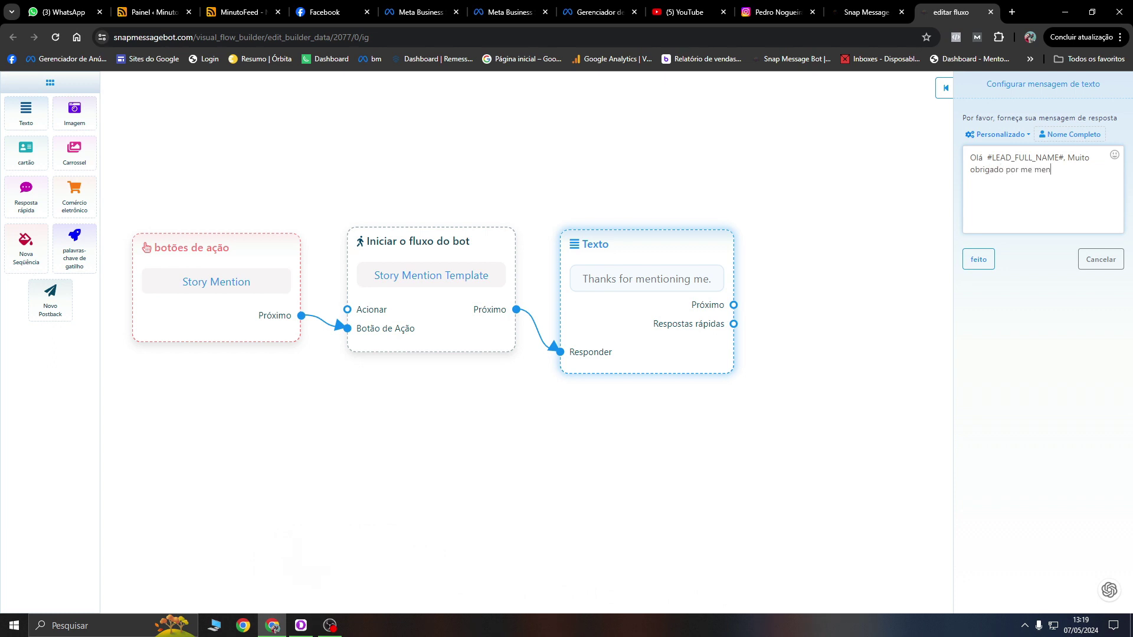
pyautogui.write('sionar em seu stories, te desejo muito W')
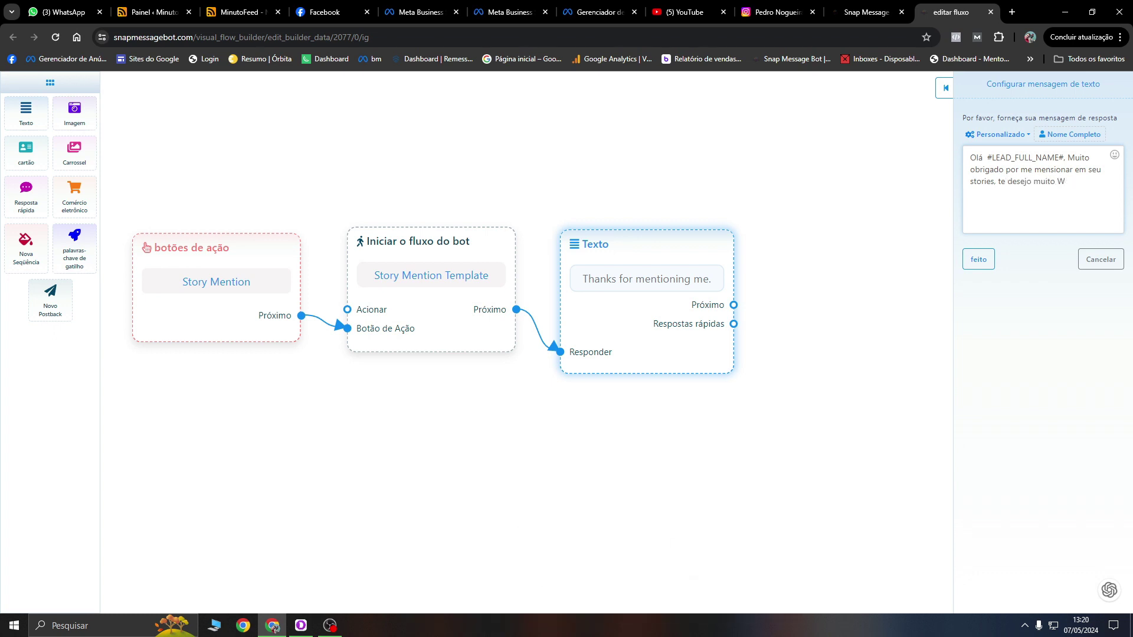
pyautogui.press('BackSpace')
pyautogui.write('Sucesso')
pyautogui.click(987, 258)
# Step: Save the Story Mention template and close the flow editor
pyautogui.scroll(-2, 995, 406)
pyautogui.click(1005, 96)
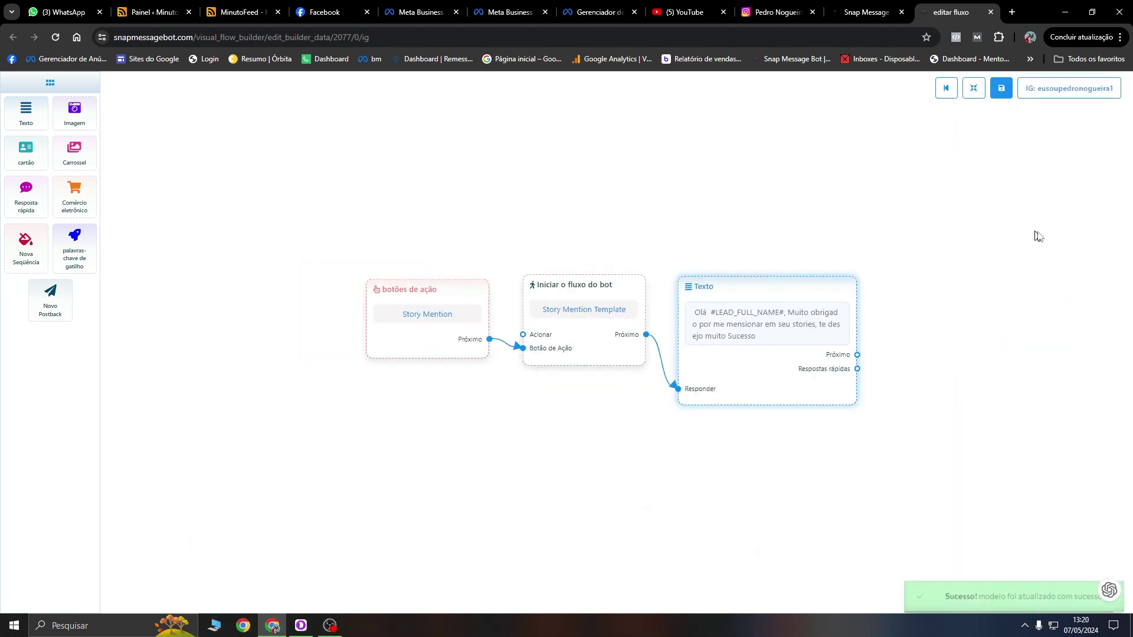
pyautogui.click(991, 13)
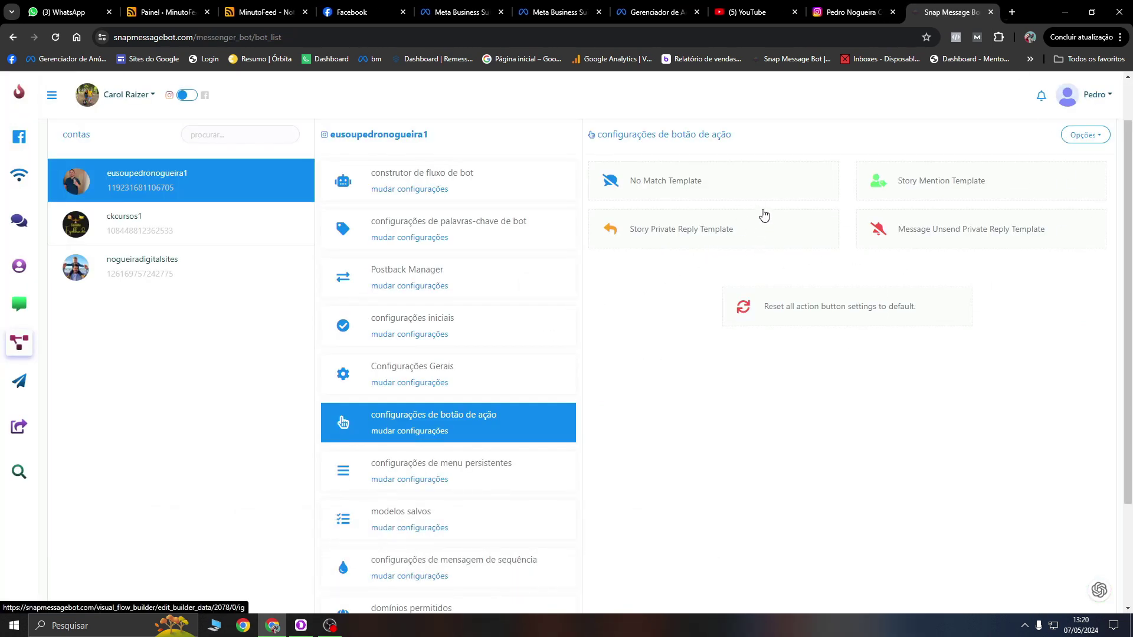
# Step: Open the No Match Template's Texto message, select all its English text, and open a new tab
pyautogui.click(764, 190)
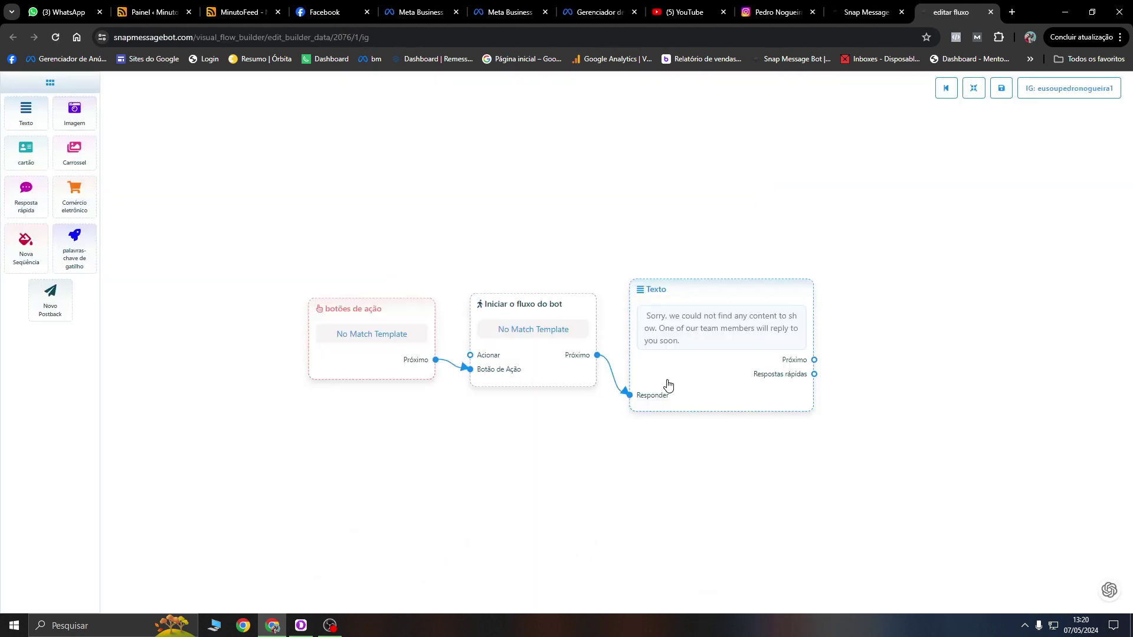
pyautogui.scroll(3, 763, 392)
pyautogui.doubleClick(721, 311)
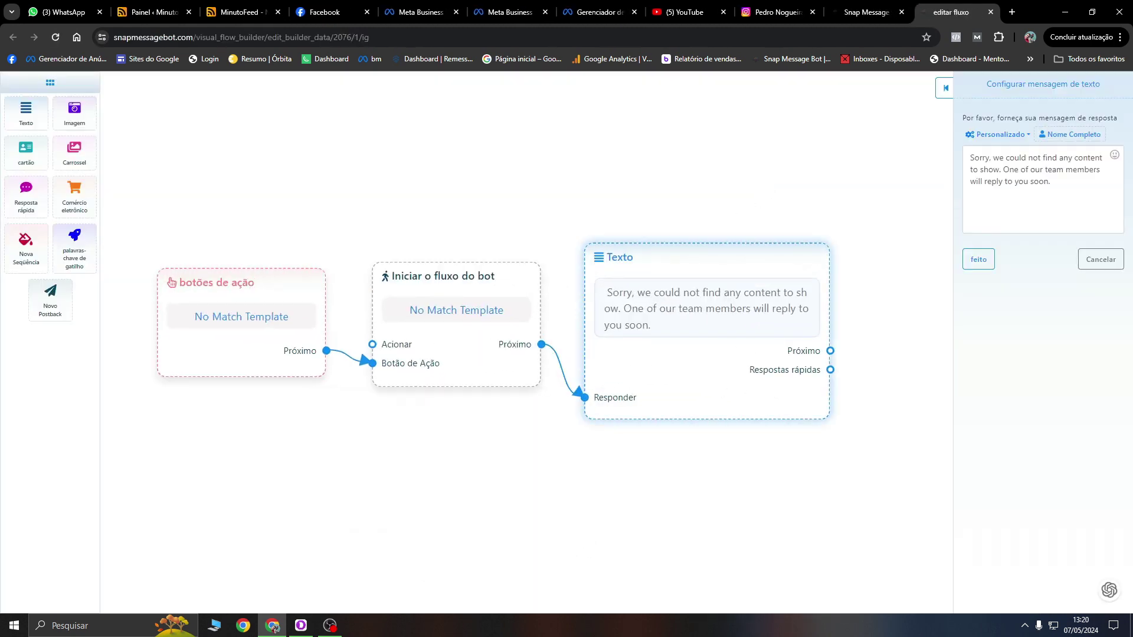
pyautogui.click(1118, 208)
pyautogui.hotkey('ctrl', 'a')
pyautogui.hotkey('ctrl', 'c')
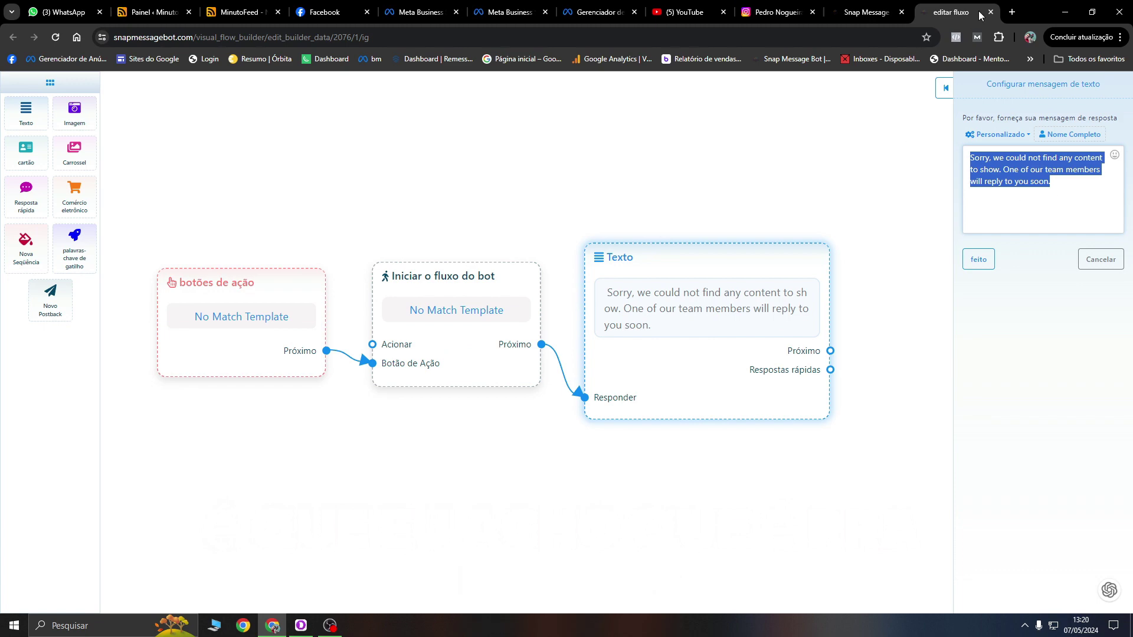
pyautogui.click(1012, 12)
# Step: Search 'tradutor', translate the English No Match reply into Portuguese, and copy the result
pyautogui.write('tradutor')
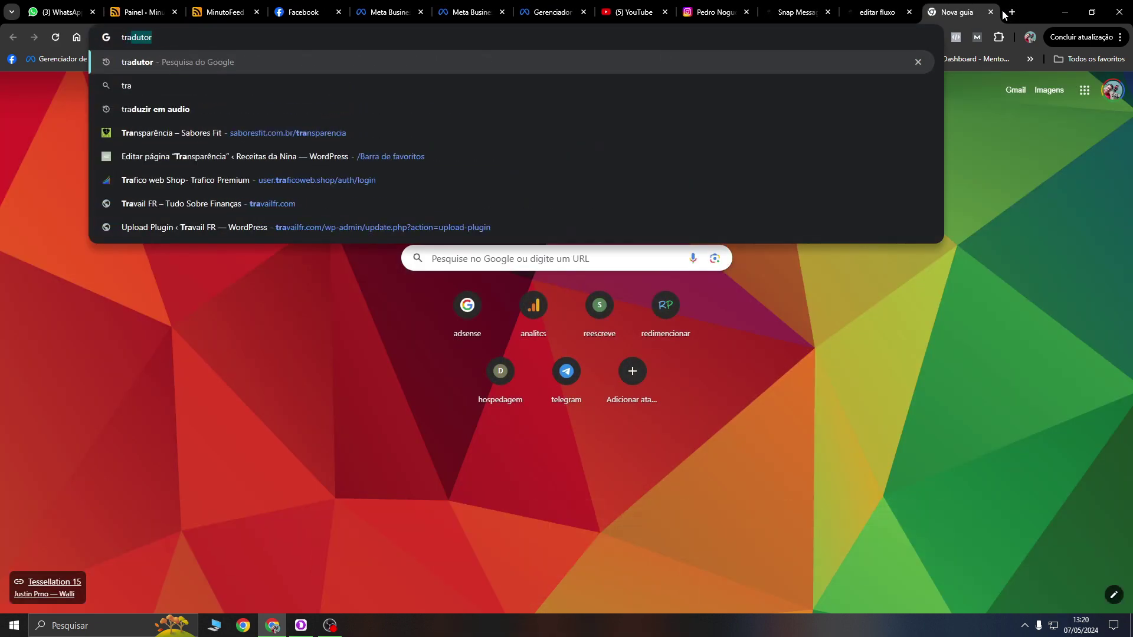
pyautogui.press('Return')
pyautogui.click(190, 264)
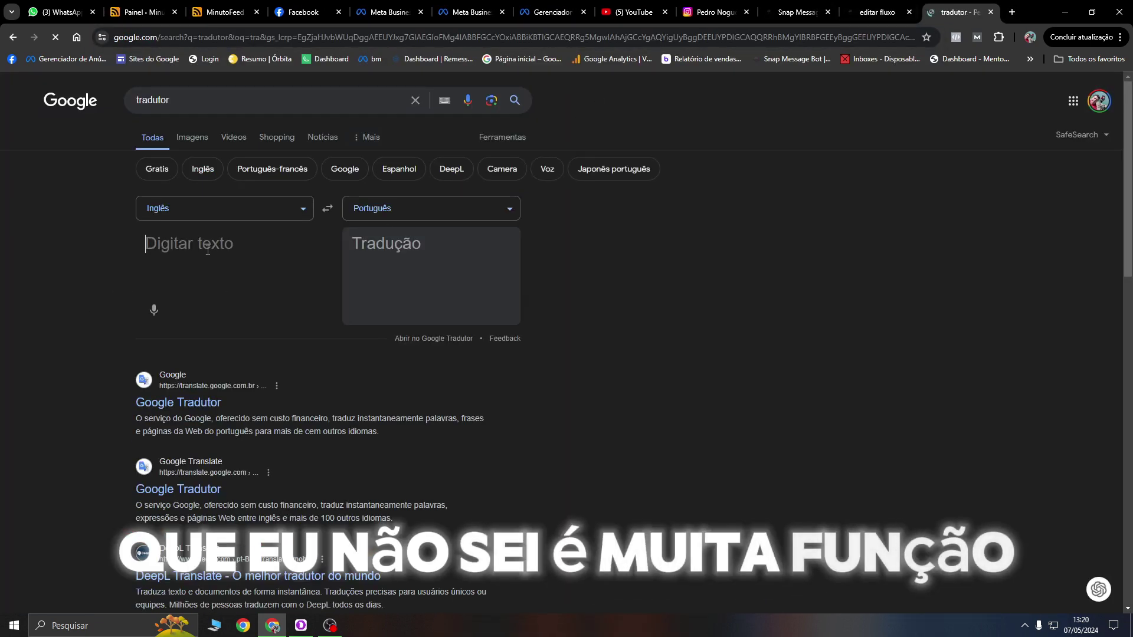
pyautogui.hotkey('ctrl', 'v')
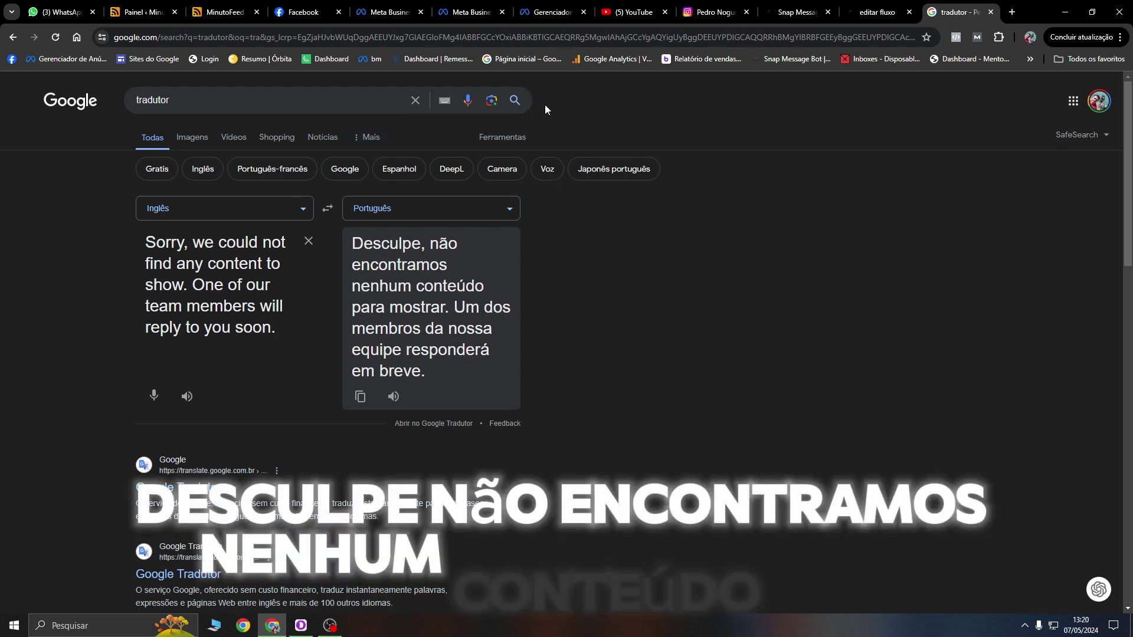
pyautogui.scroll(-2, 478, 327)
pyautogui.scroll(2, 475, 317)
pyautogui.click(361, 397)
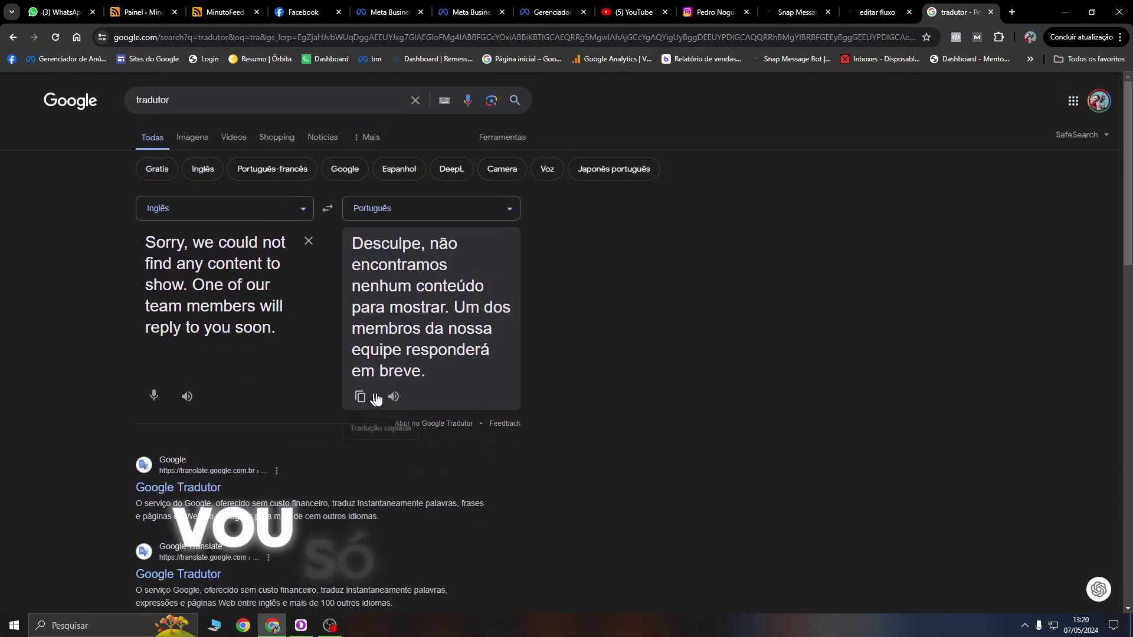
pyautogui.click(853, 12)
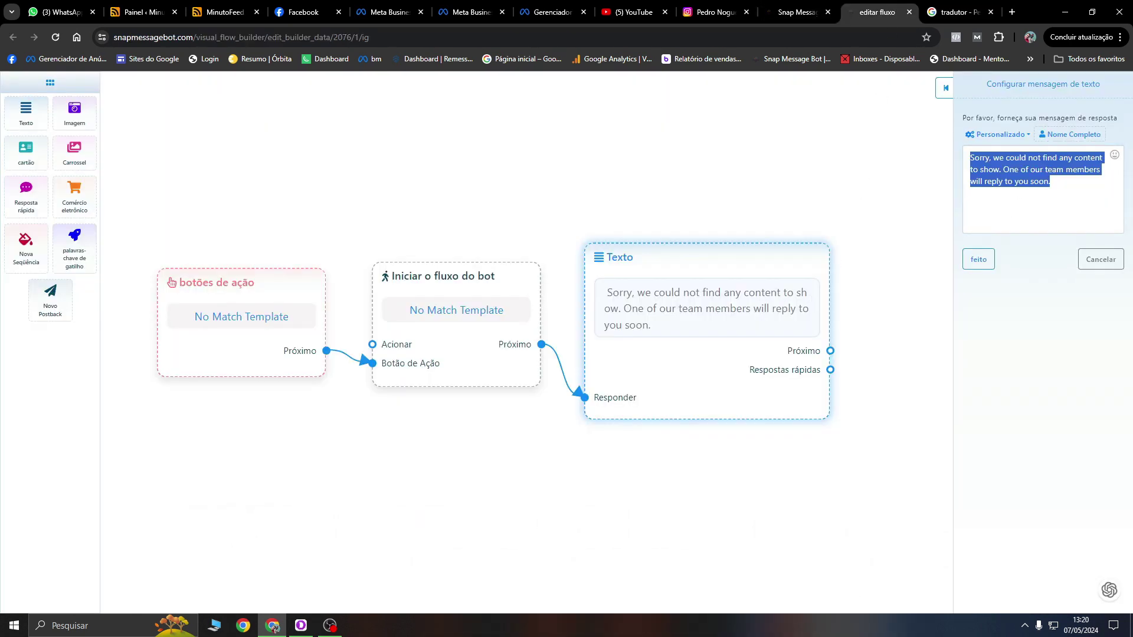
# Step: Paste the Portuguese text over the English No Match reply, then open the Story Private Reply template
pyautogui.hotkey('ctrl', 'v')
pyautogui.click(978, 259)
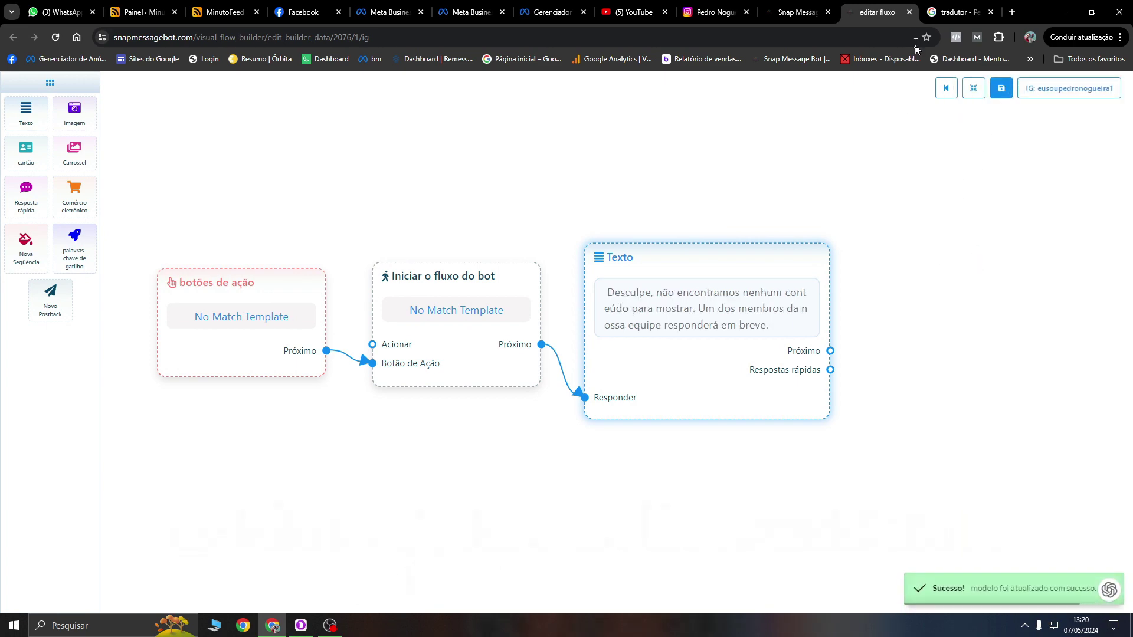
pyautogui.click(910, 12)
pyautogui.click(866, 12)
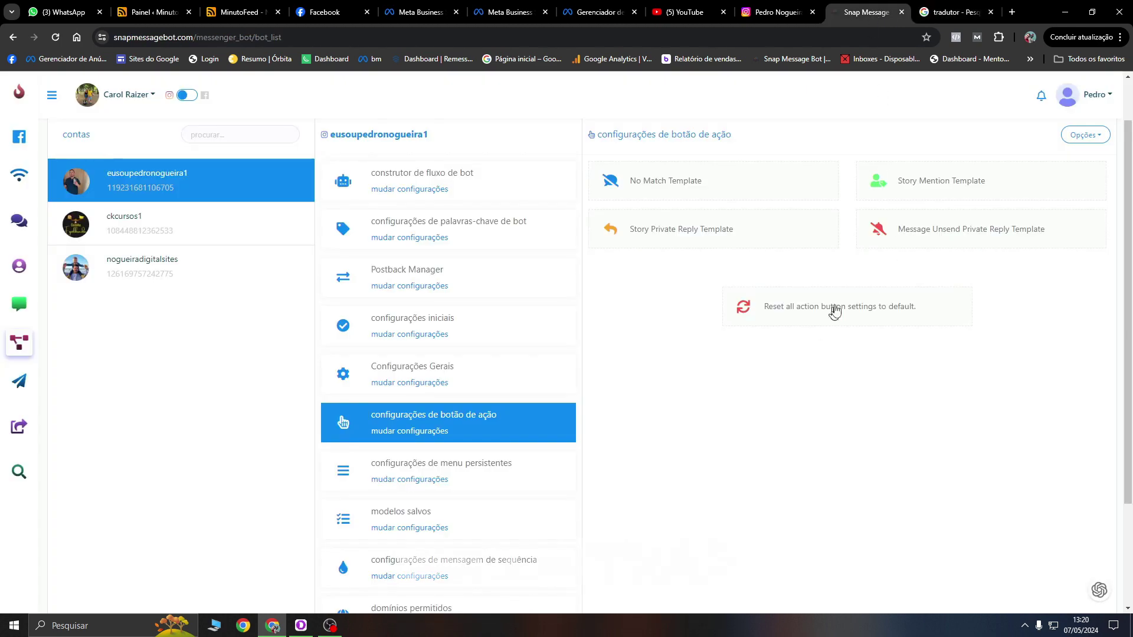
pyautogui.click(758, 250)
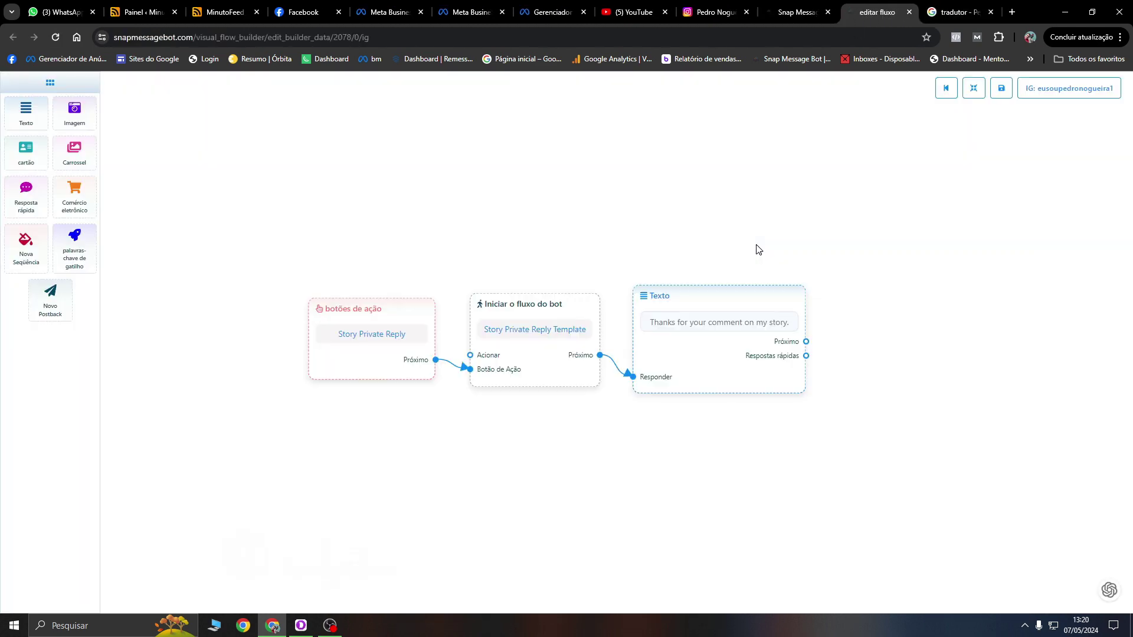
# Step: Insert the #LEAD_FULL_NAME# variable into the reply node and delete the English sentence
pyautogui.doubleClick(682, 370)
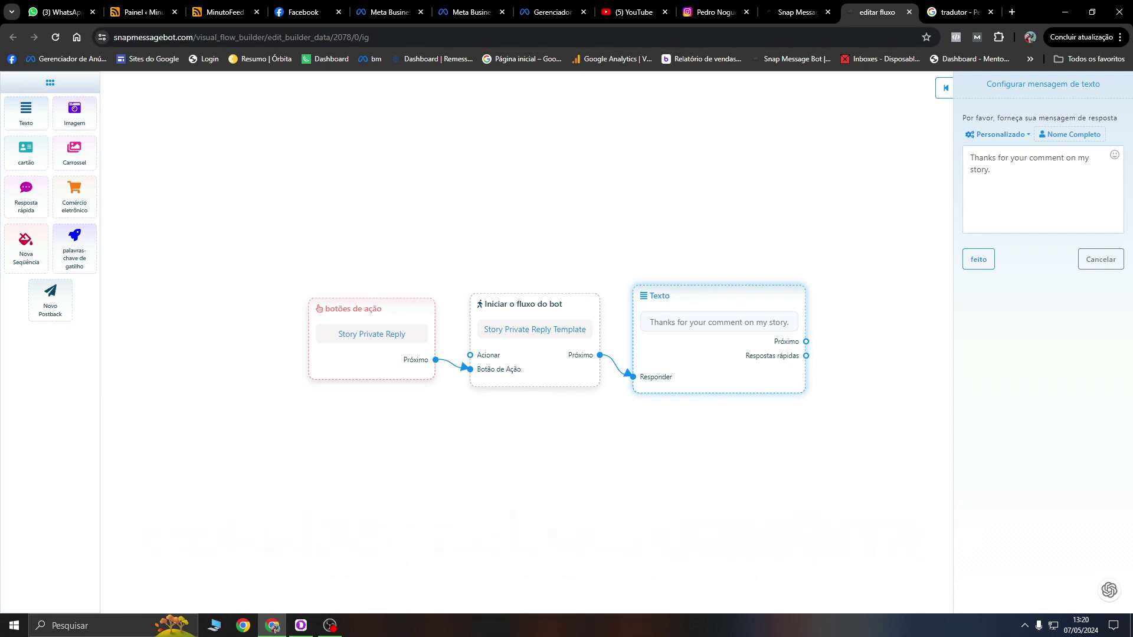
pyautogui.moveTo(1006, 172); pyautogui.dragTo(966, 159)
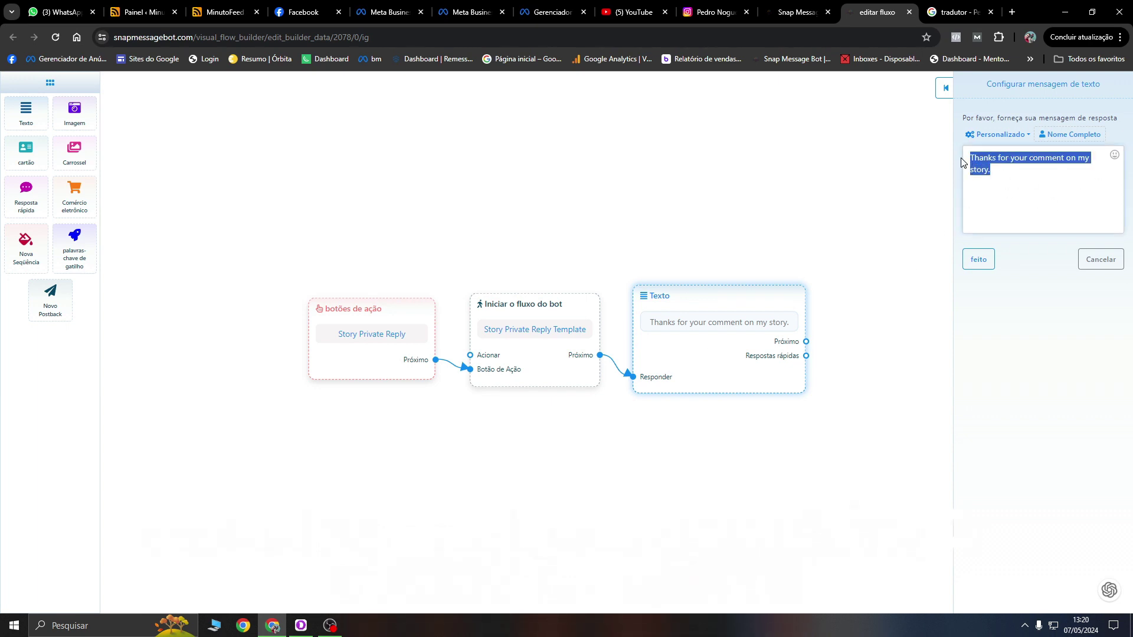
pyautogui.click(1085, 144)
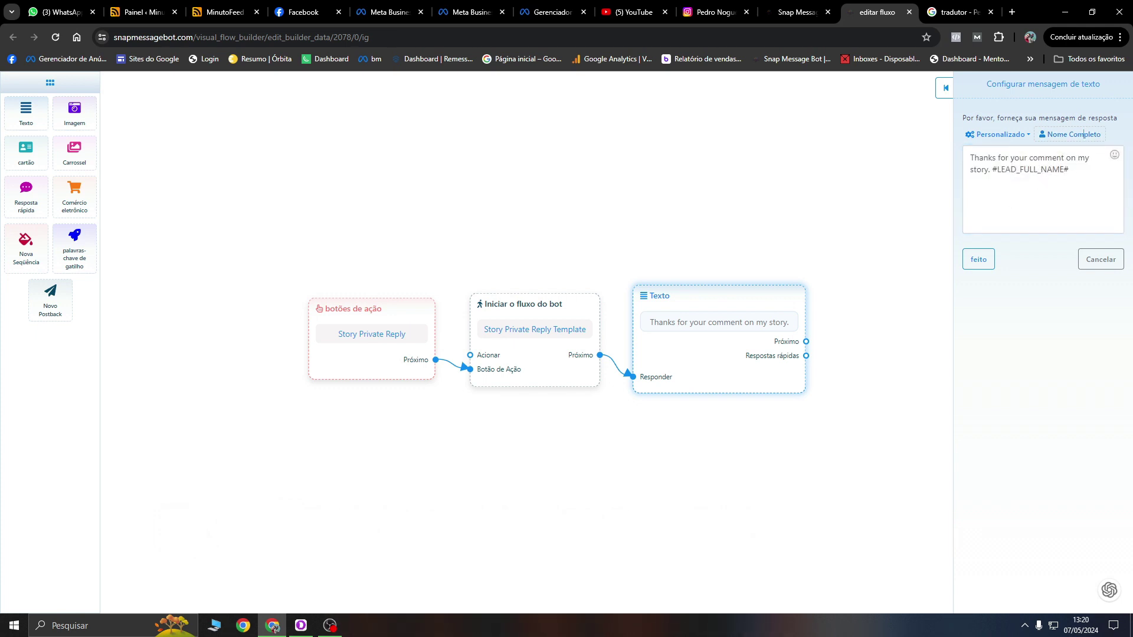
pyautogui.moveTo(989, 169); pyautogui.dragTo(937, 124)
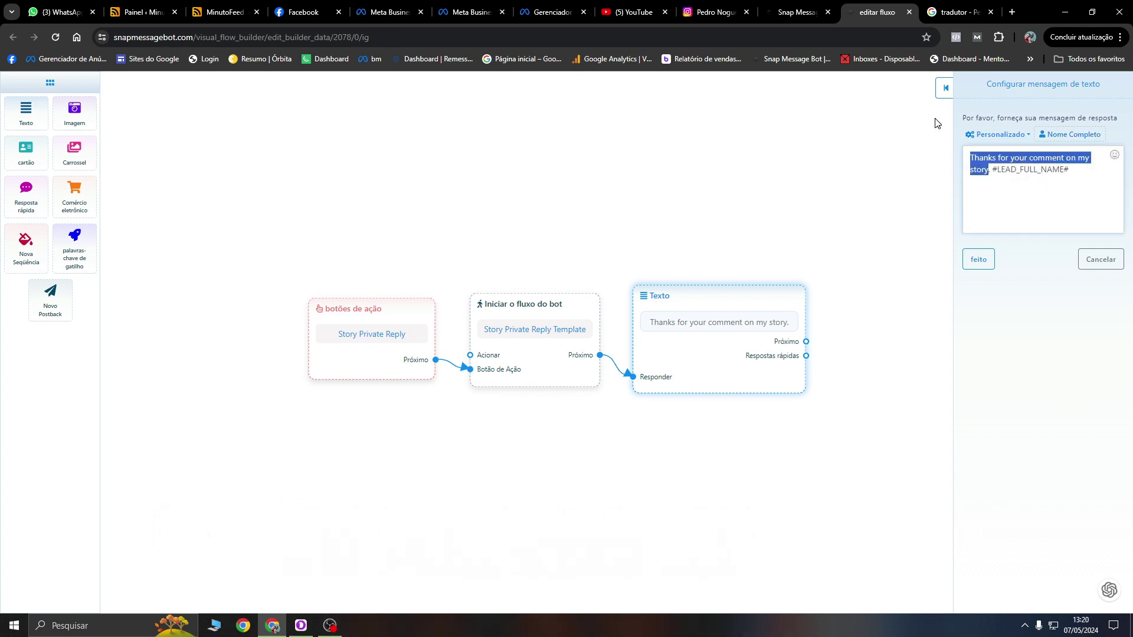
pyautogui.press('BackSpace')
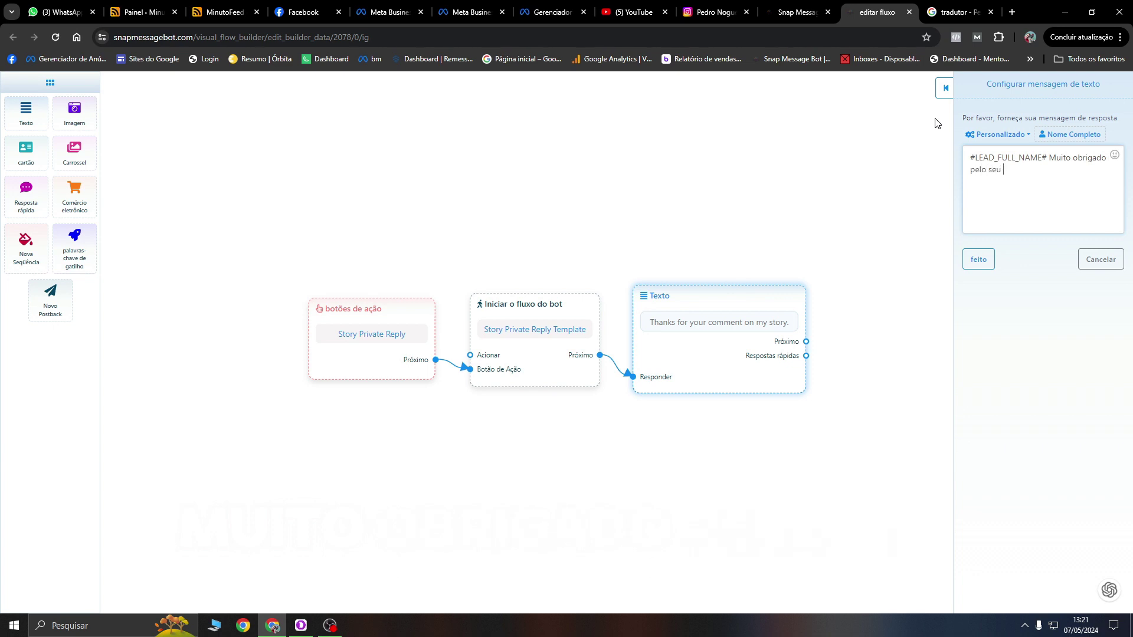
# Step: Complete the message as 'Muito obrigado pelo seu comentário em meu Stories.' and save the template
pyautogui.write('comentário em meu Stories.')
pyautogui.click(980, 260)
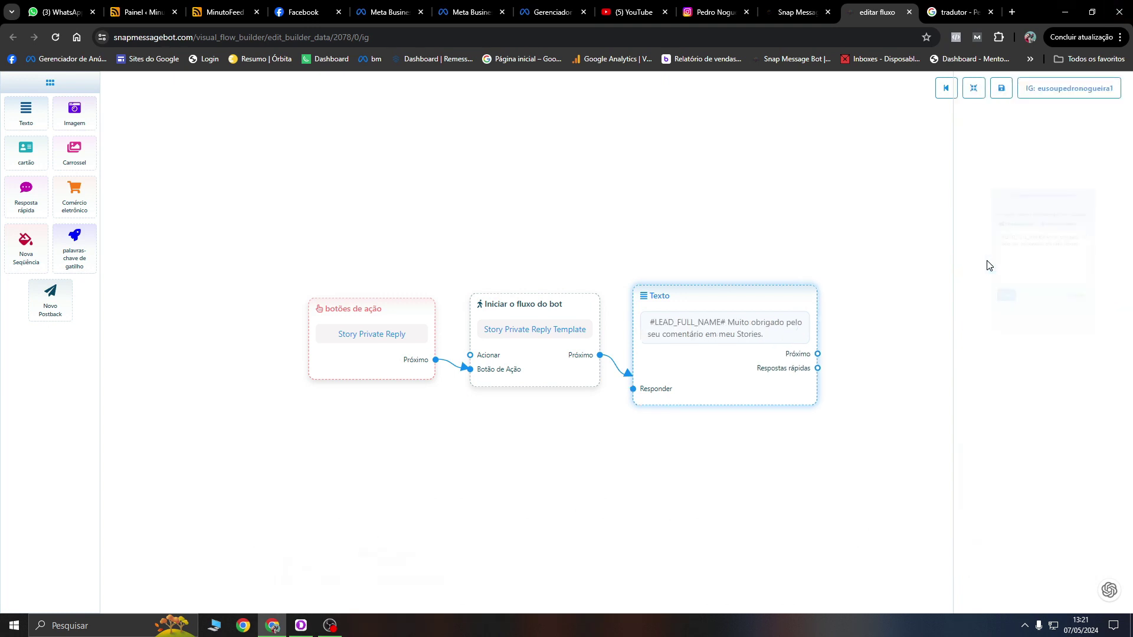
pyautogui.click(997, 95)
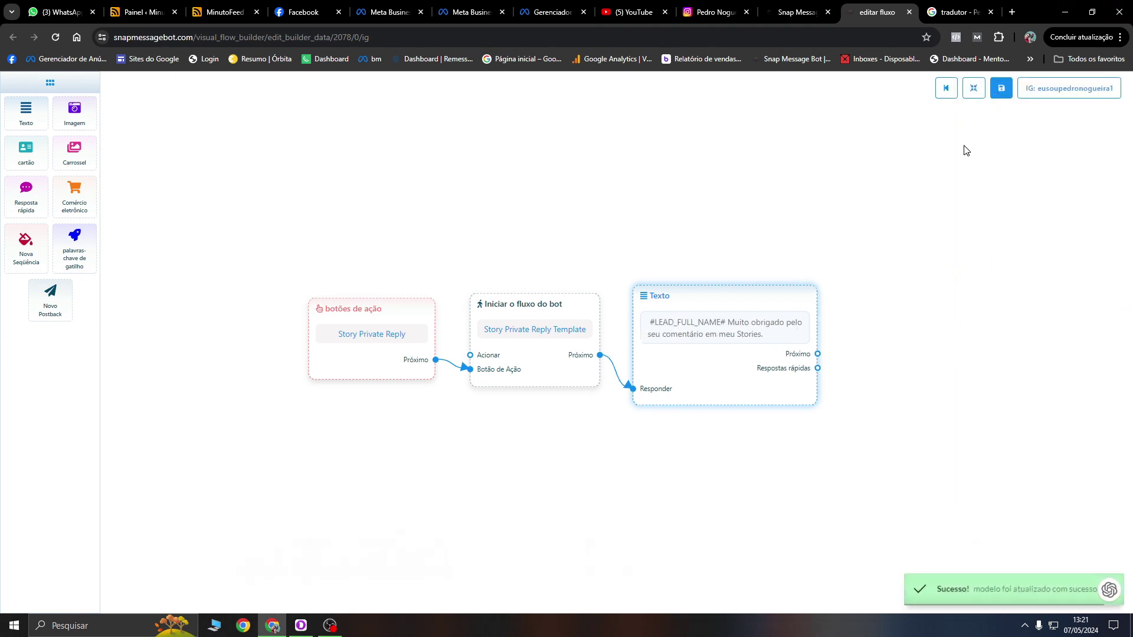
# Step: Open the Message Unsend Private Reply template and put its English reply into Google Translate
pyautogui.click(913, 13)
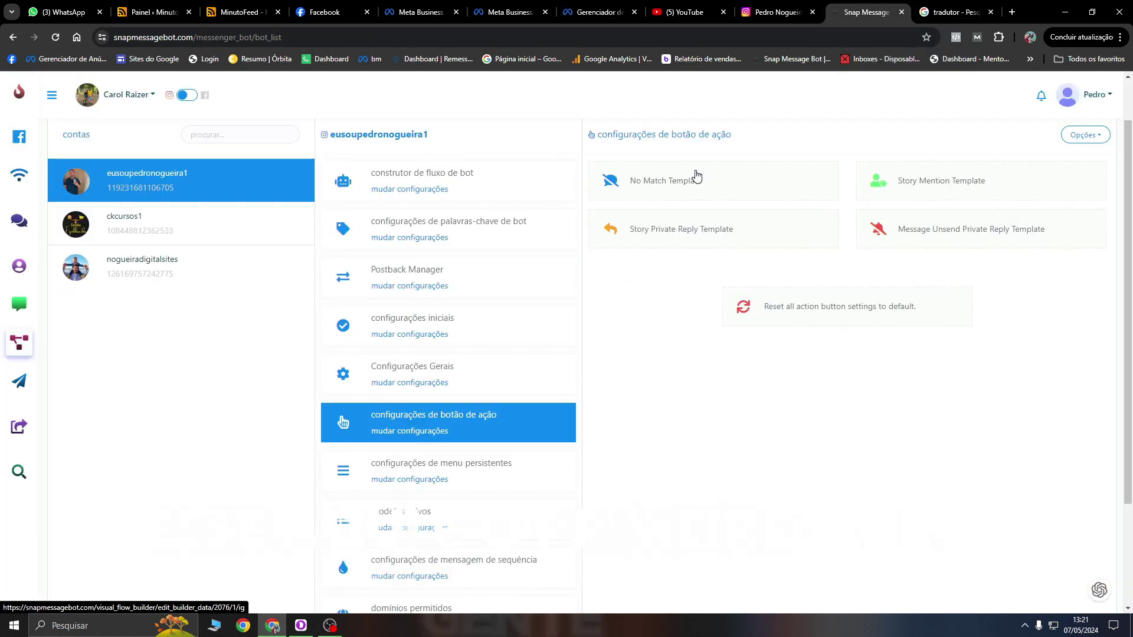
pyautogui.click(945, 244)
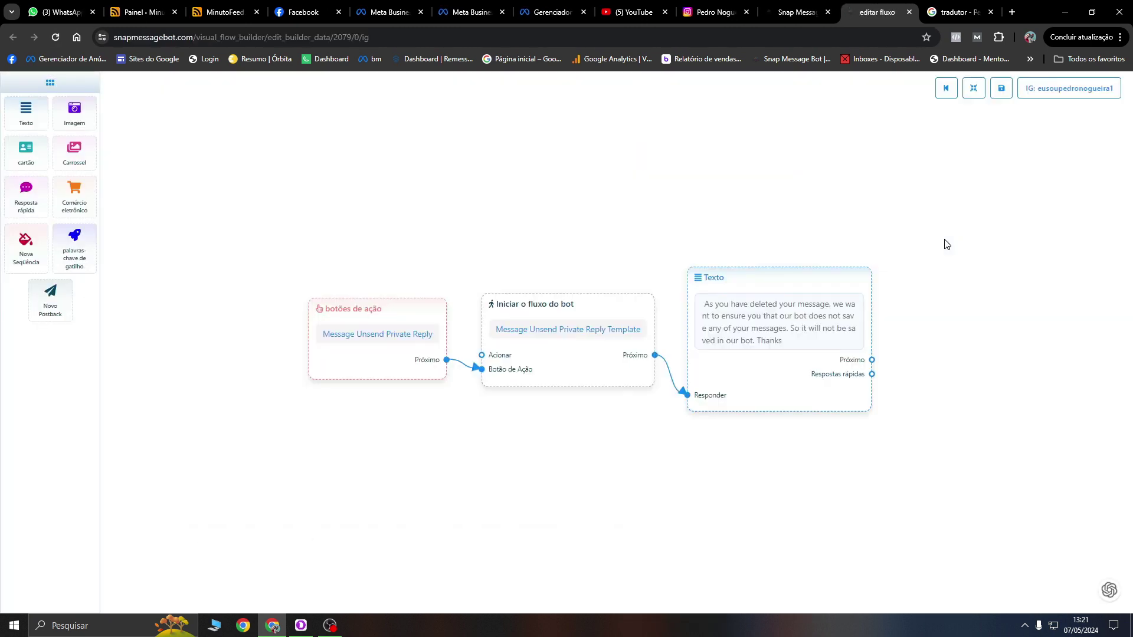
pyautogui.click(775, 391)
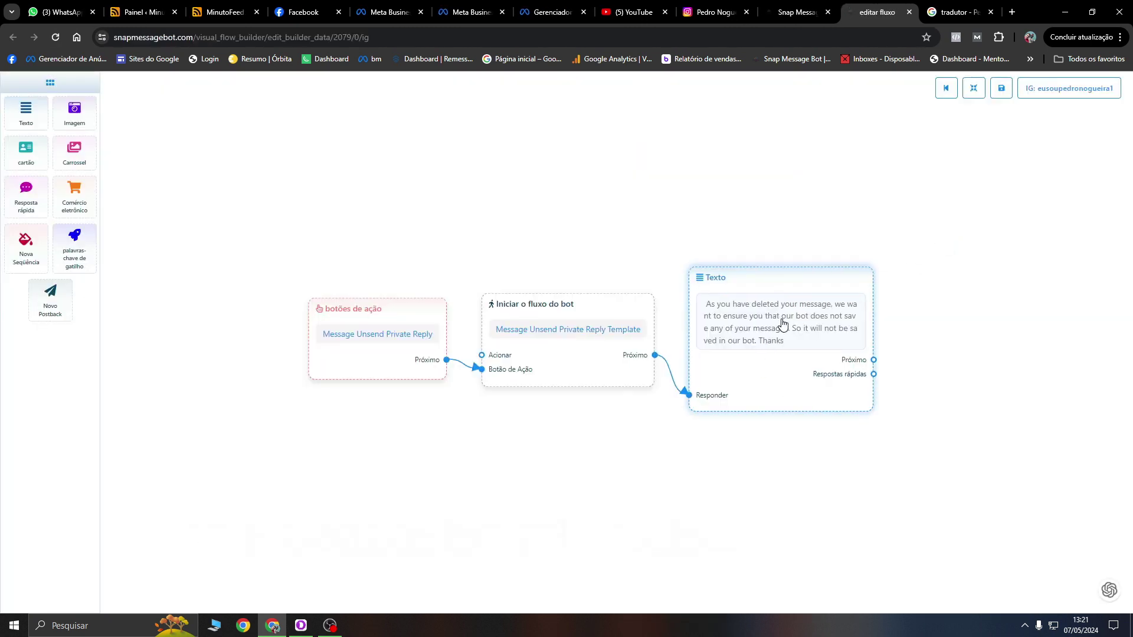
pyautogui.doubleClick(825, 285)
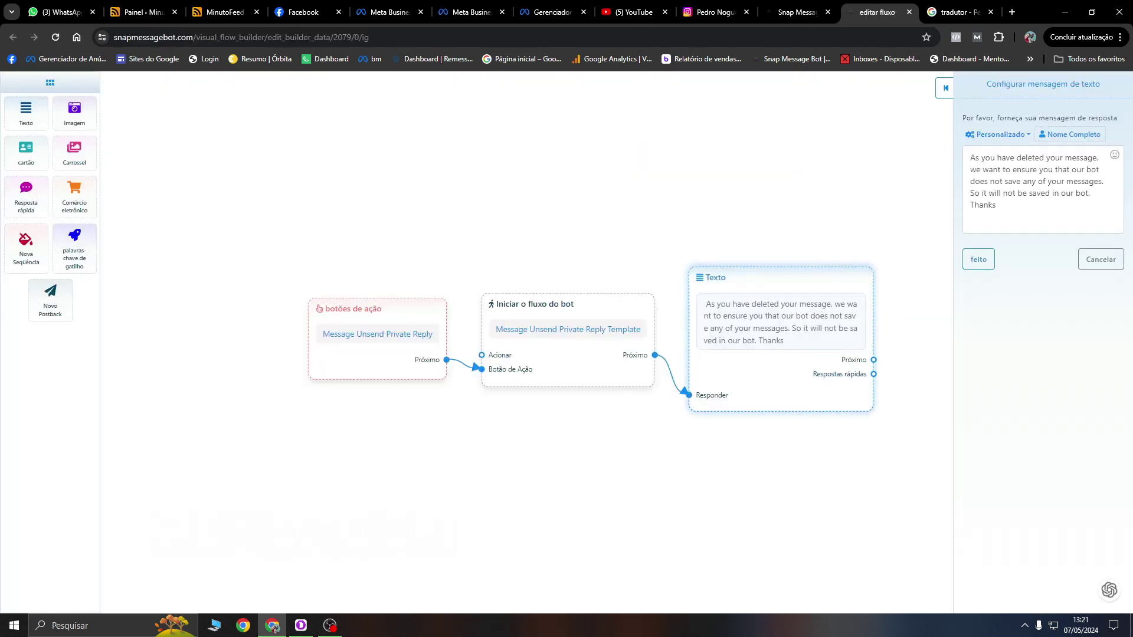
pyautogui.hotkey('ctrl', 'a')
pyautogui.hotkey('ctrl', 'c')
pyautogui.click(956, 13)
pyautogui.tripleClick(204, 265)
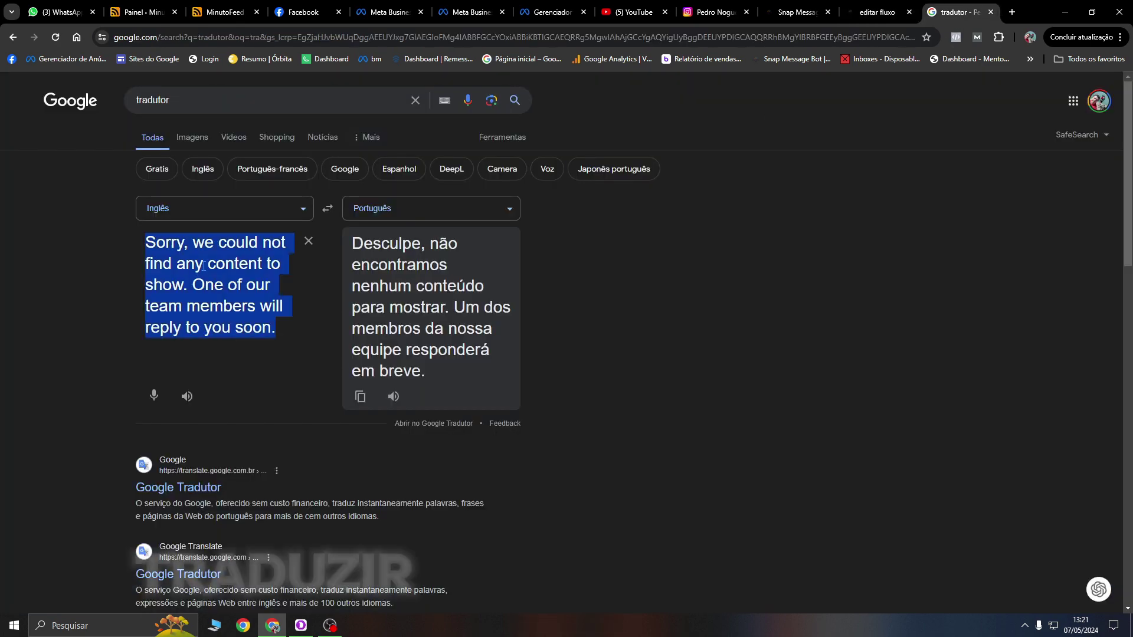
pyautogui.hotkey('ctrl', 'v')
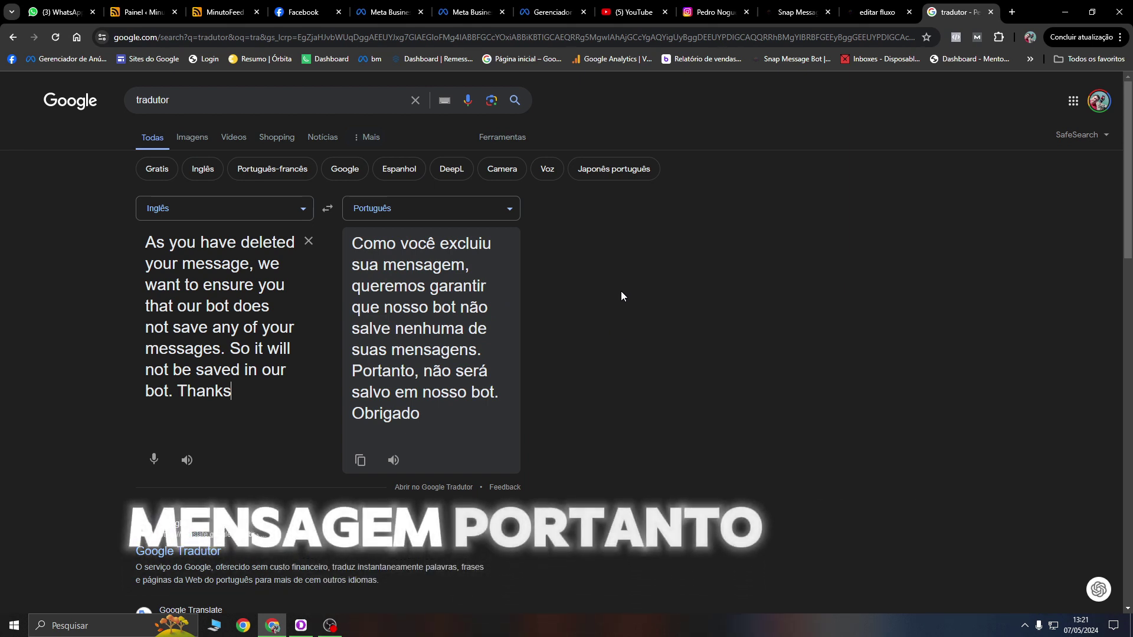
# Step: Replace the unsend reply text with the Portuguese translation and confirm it
pyautogui.click(890, 6)
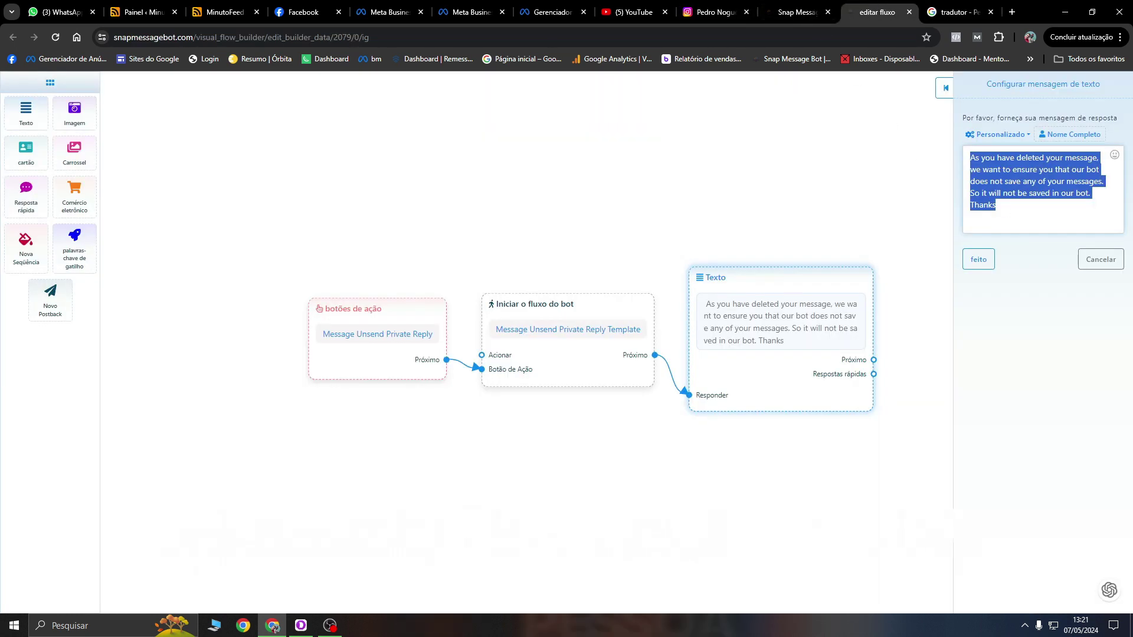
pyautogui.click(1021, 218)
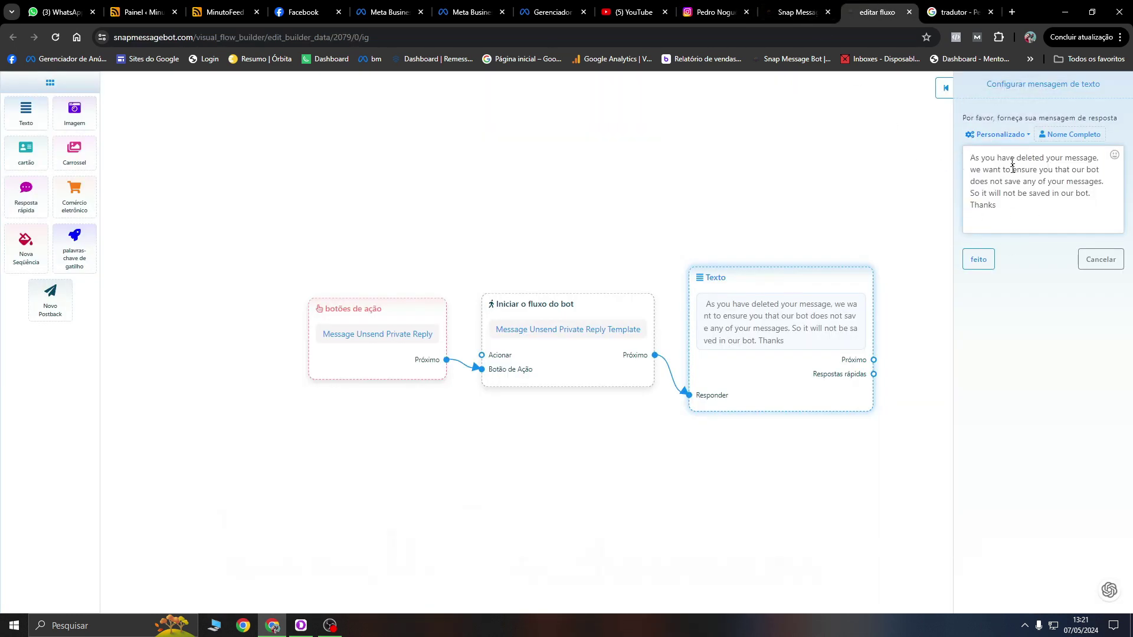
pyautogui.click(959, 11)
pyautogui.click(360, 460)
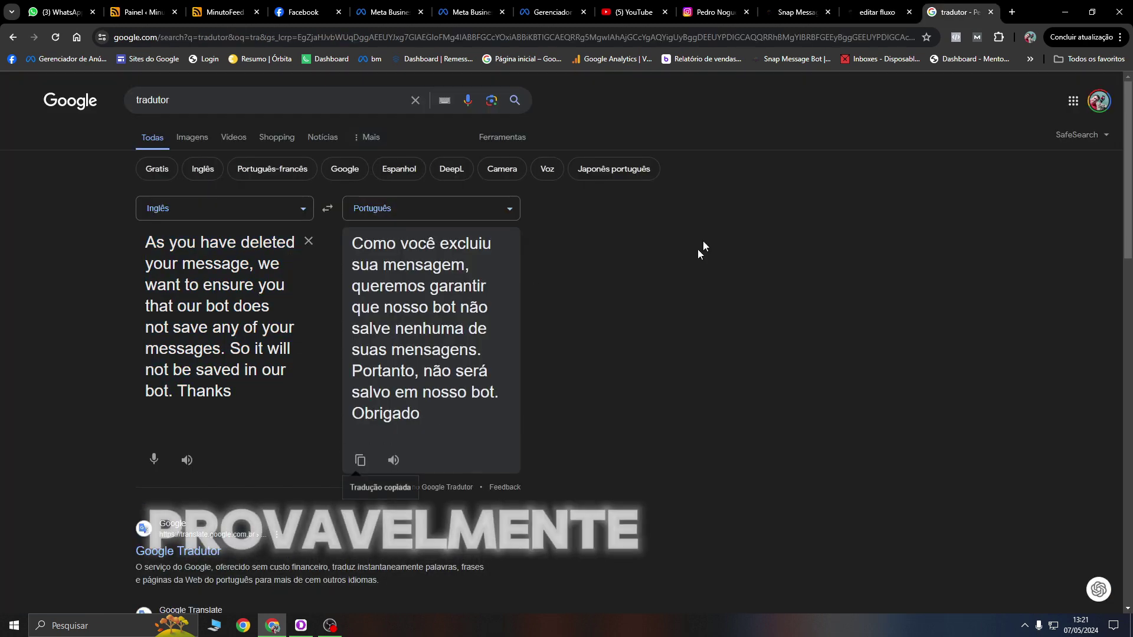
pyautogui.click(884, 7)
pyautogui.hotkey('ctrl', 'a')
pyautogui.hotkey('ctrl', 'v')
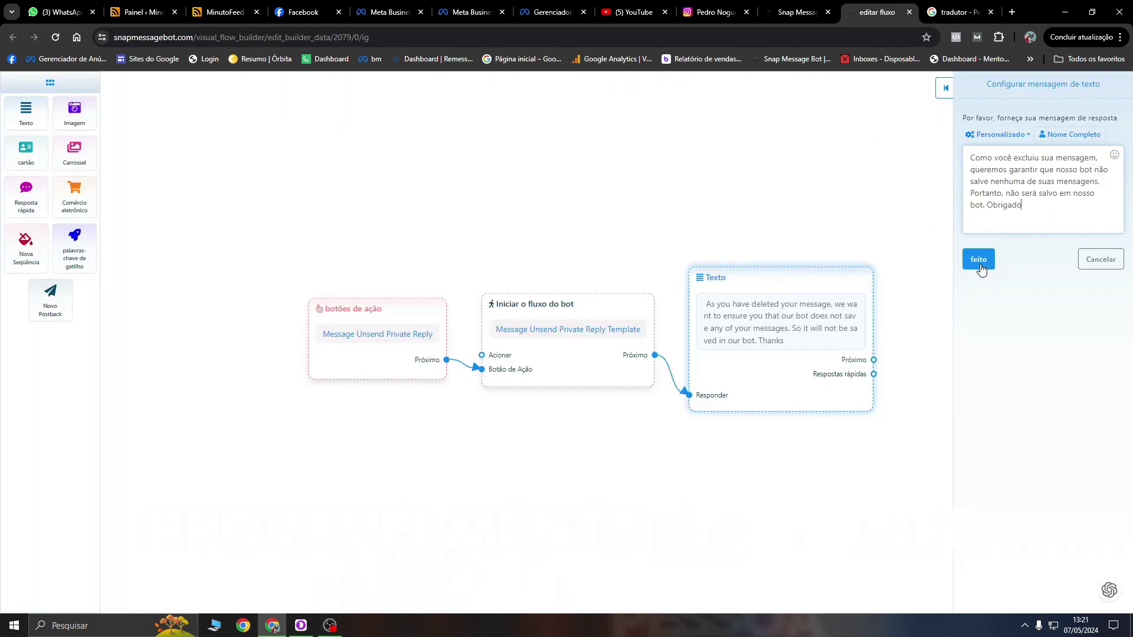
pyautogui.click(978, 259)
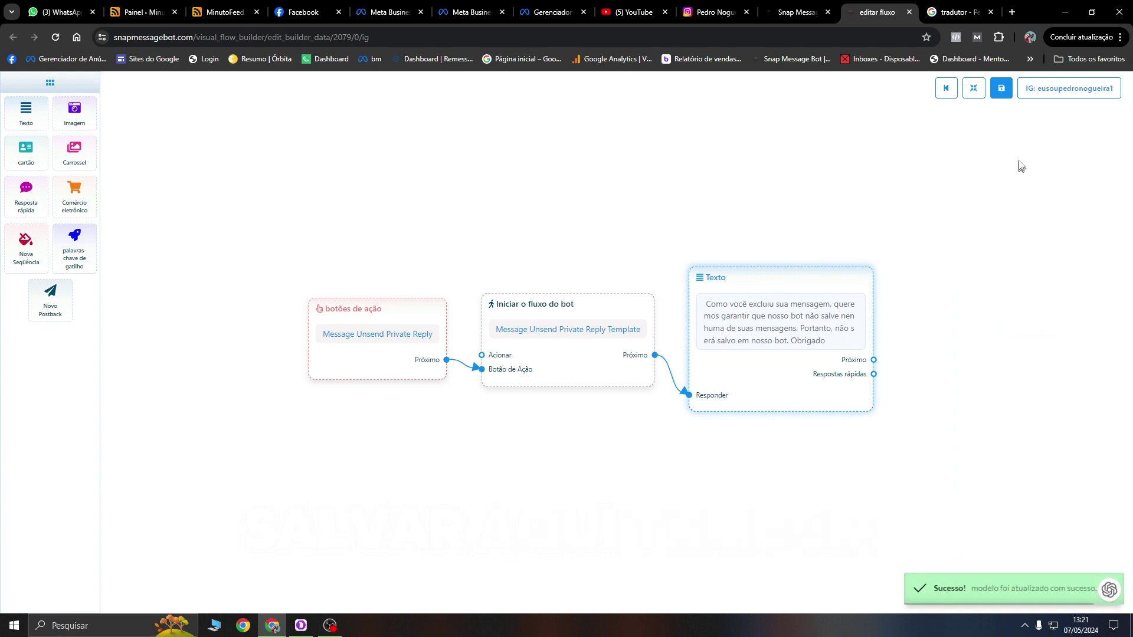
pyautogui.click(907, 12)
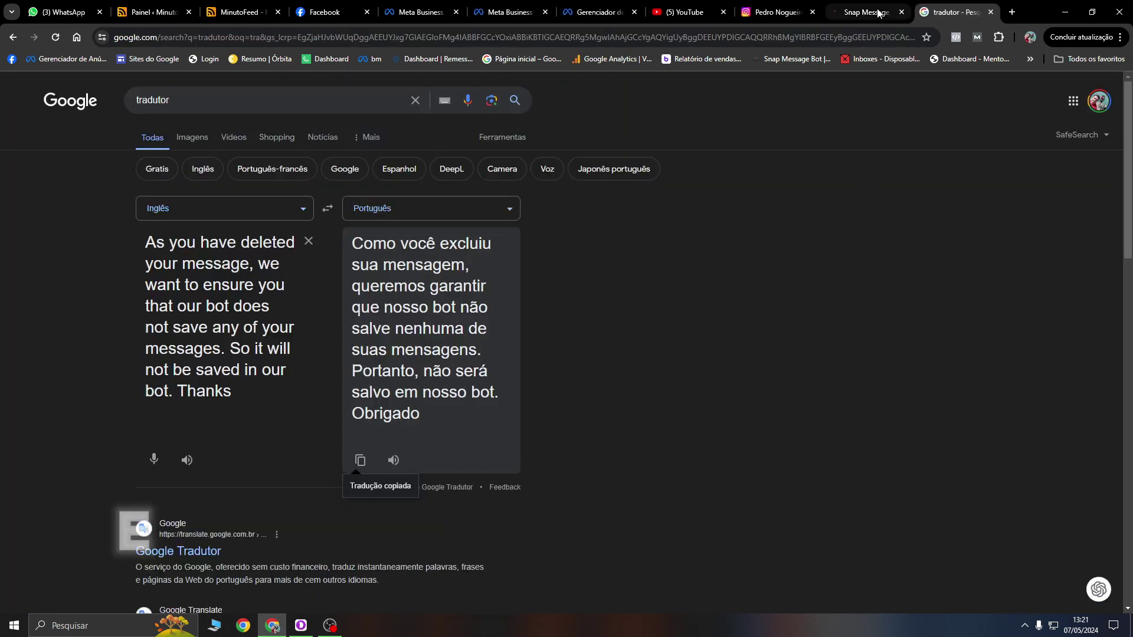
# Step: Review the action-button settings, glance at the Instagram profile tab, and return to the connected pages list
pyautogui.click(867, 12)
pyautogui.scroll(-1, 696, 384)
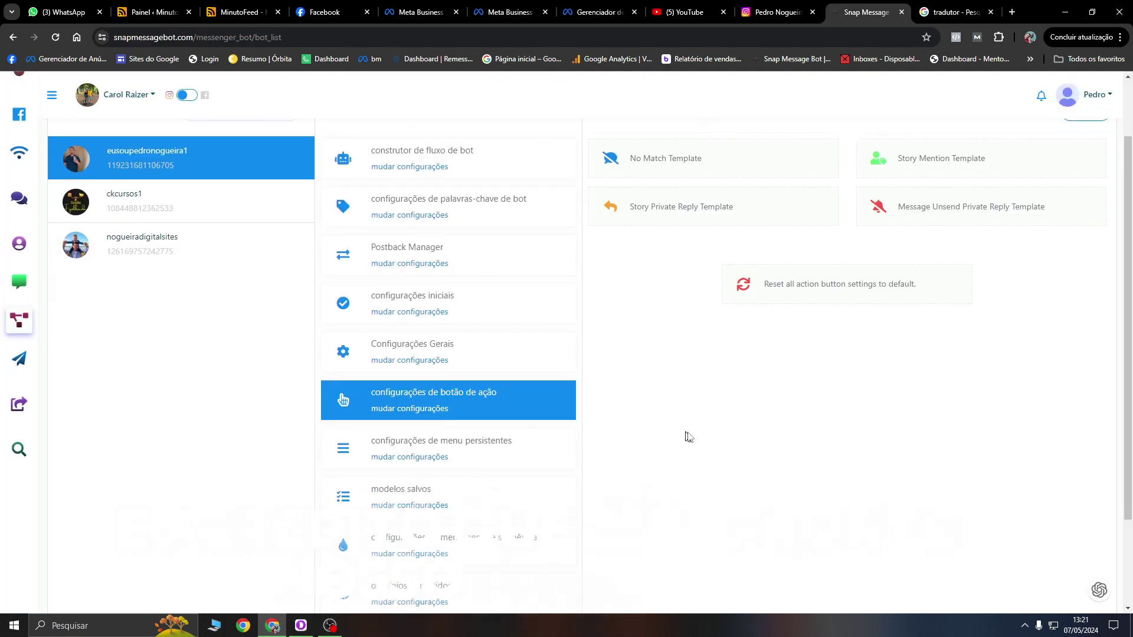
pyautogui.scroll(2, 591, 331)
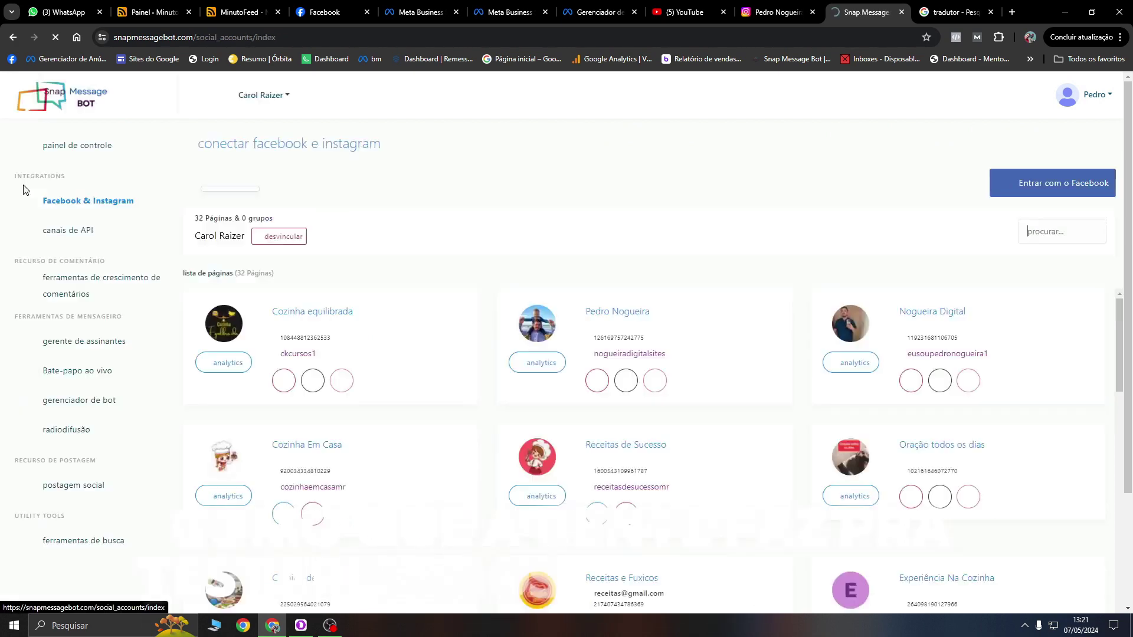
pyautogui.scroll(-3, 587, 323)
pyautogui.scroll(2, 759, 254)
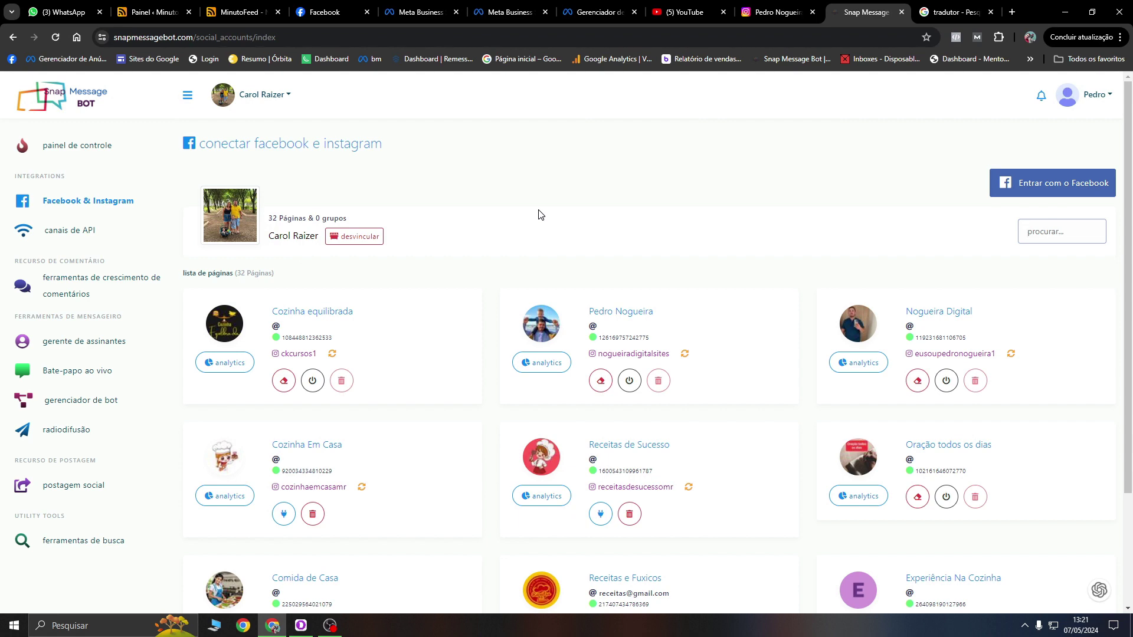
pyautogui.click(778, 12)
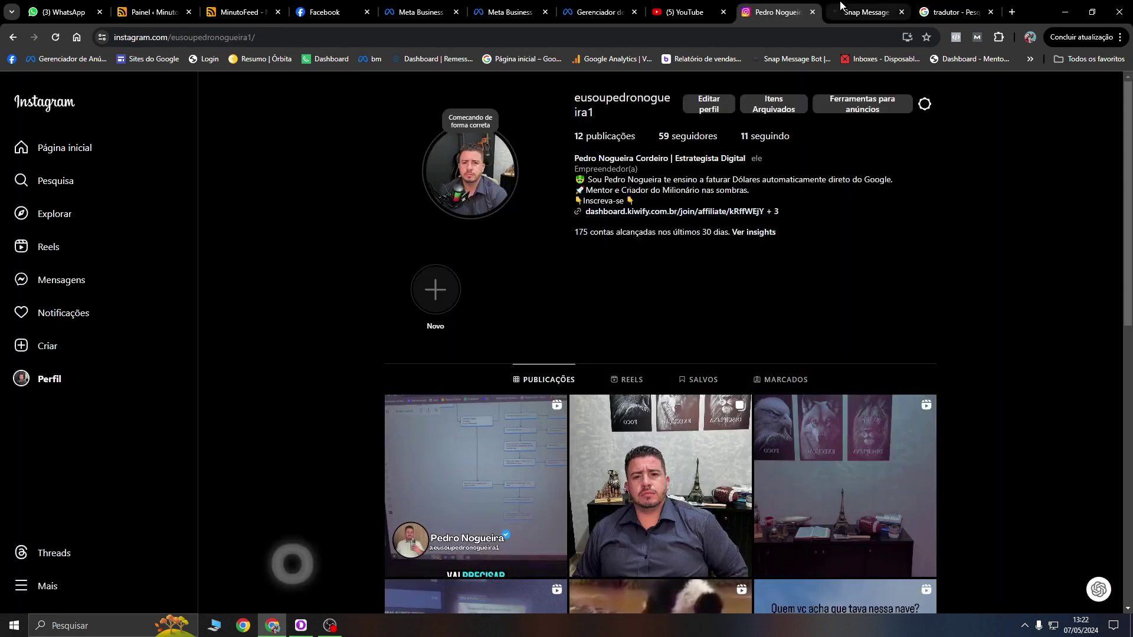
pyautogui.click(850, 11)
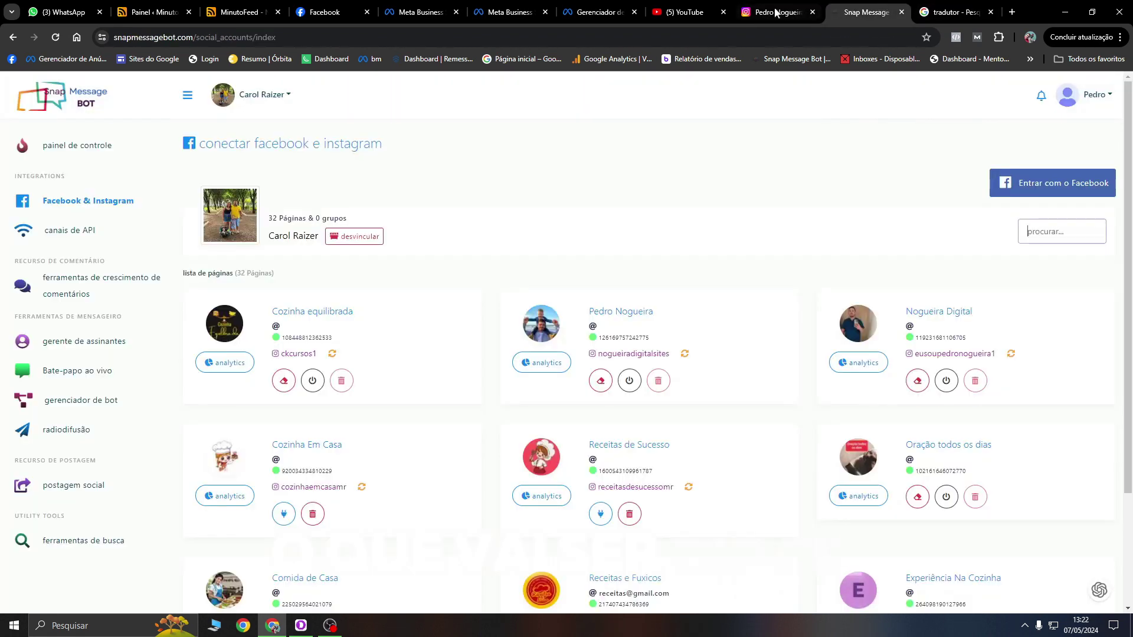
# Step: Delete the Nogueira Digital bot flow from the nogueiradigitalsites account in the bot manager
pyautogui.click(82, 403)
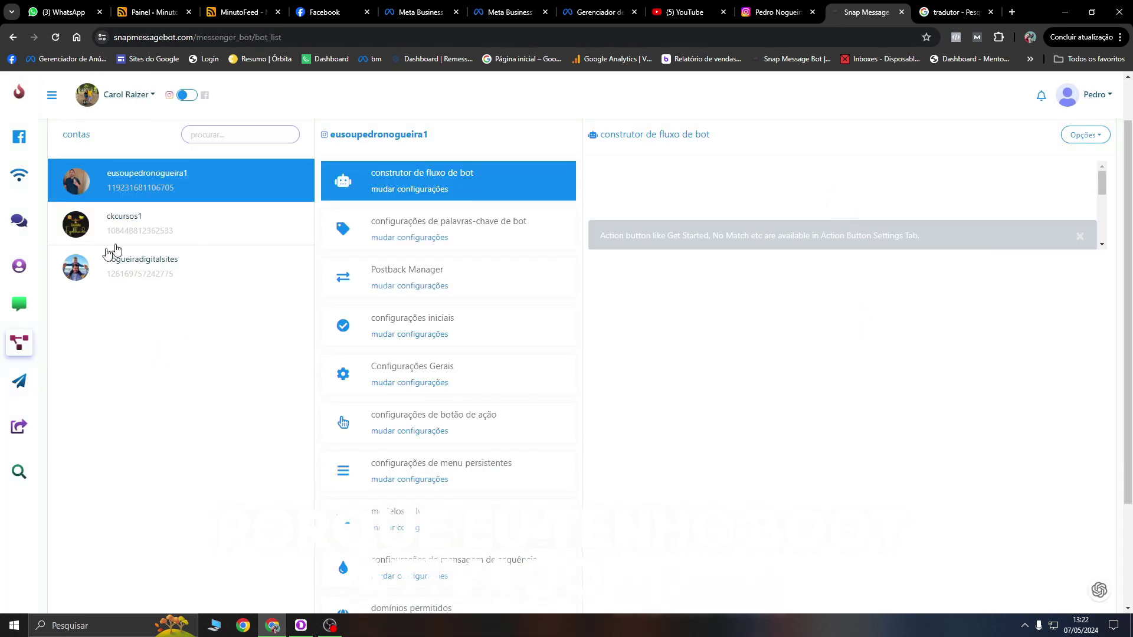
pyautogui.click(118, 267)
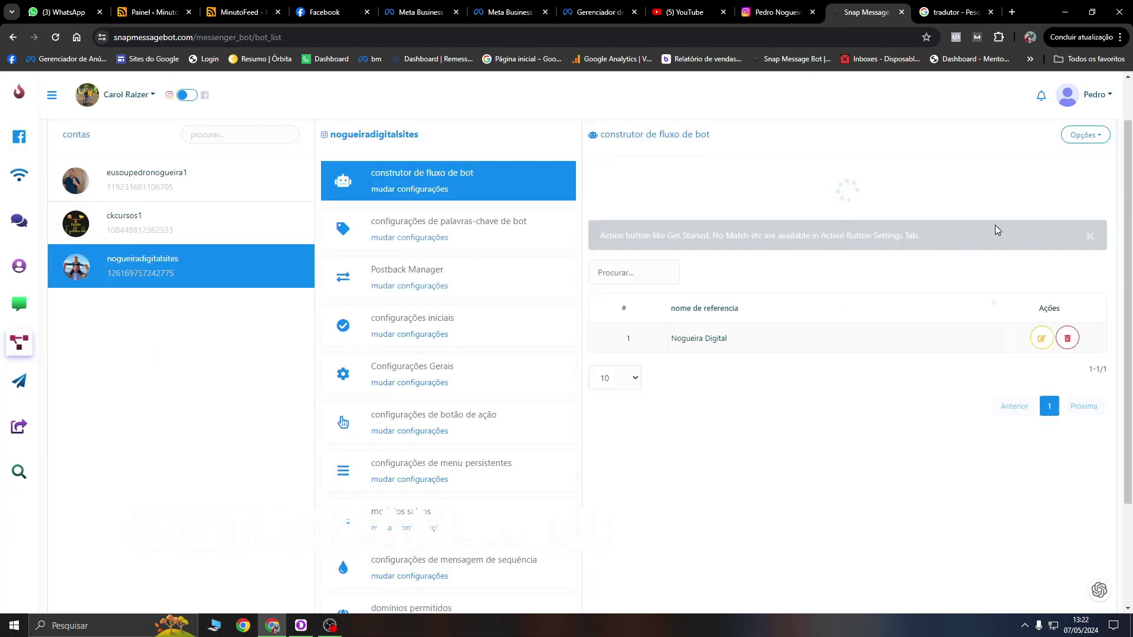
pyautogui.click(1073, 289)
pyautogui.click(878, 468)
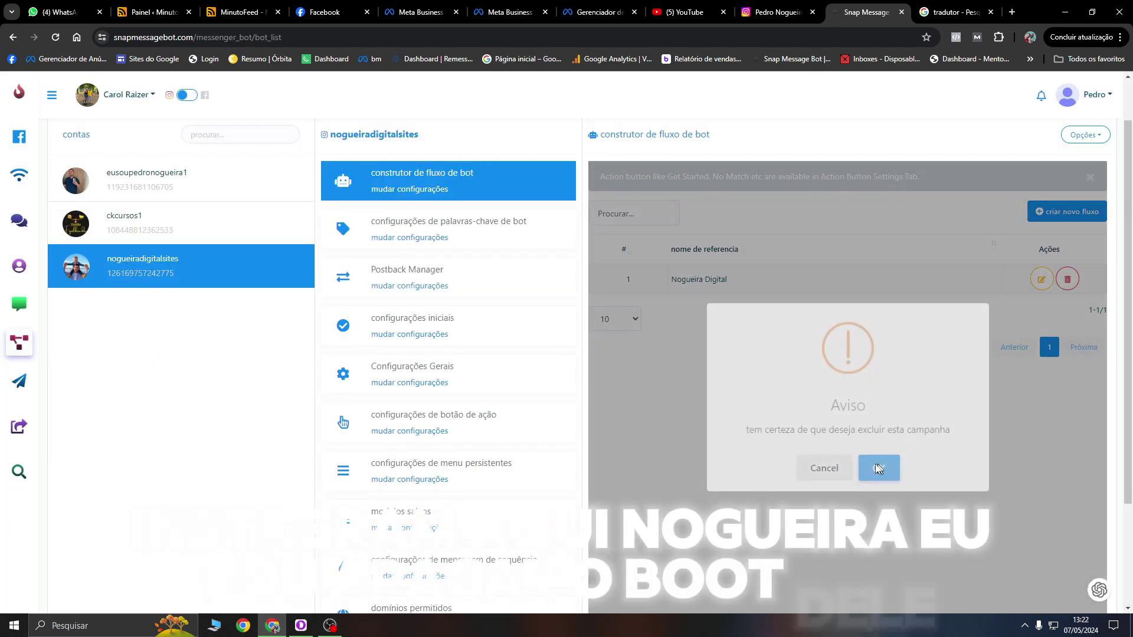
pyautogui.click(853, 479)
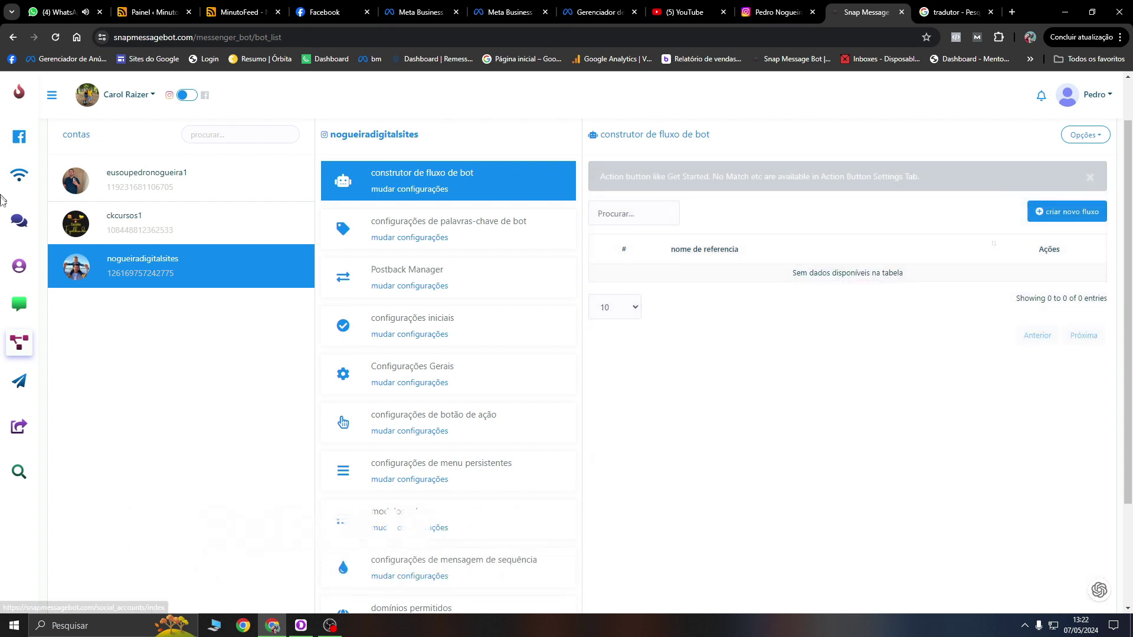
# Step: Return to the connected pages list, leaving a page's bot connection in place
pyautogui.click(22, 147)
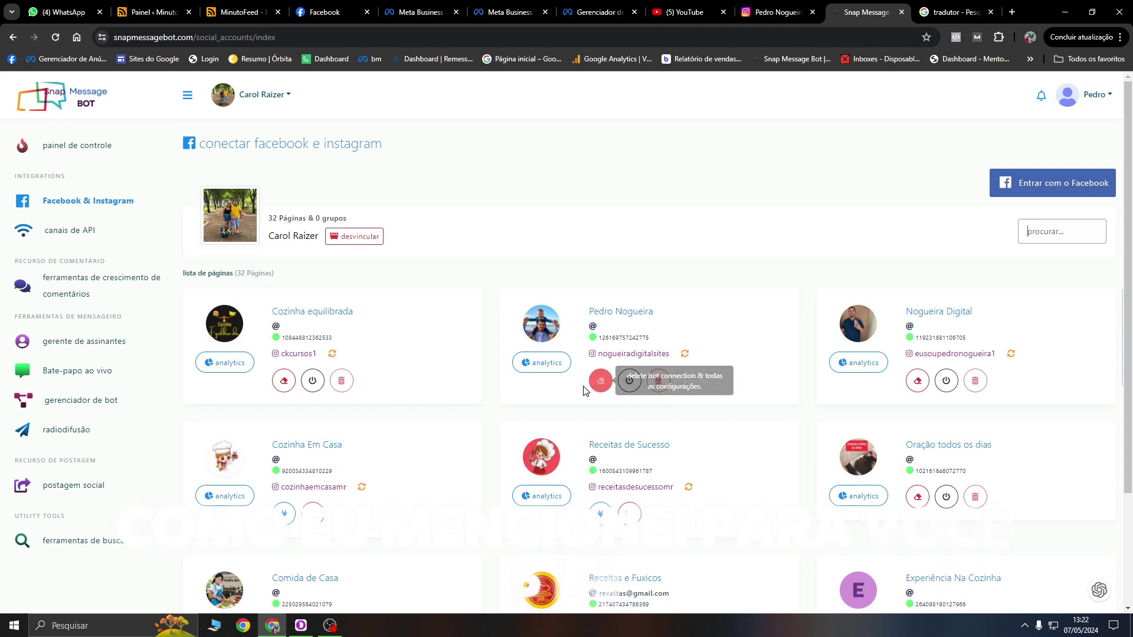
pyautogui.click(600, 380)
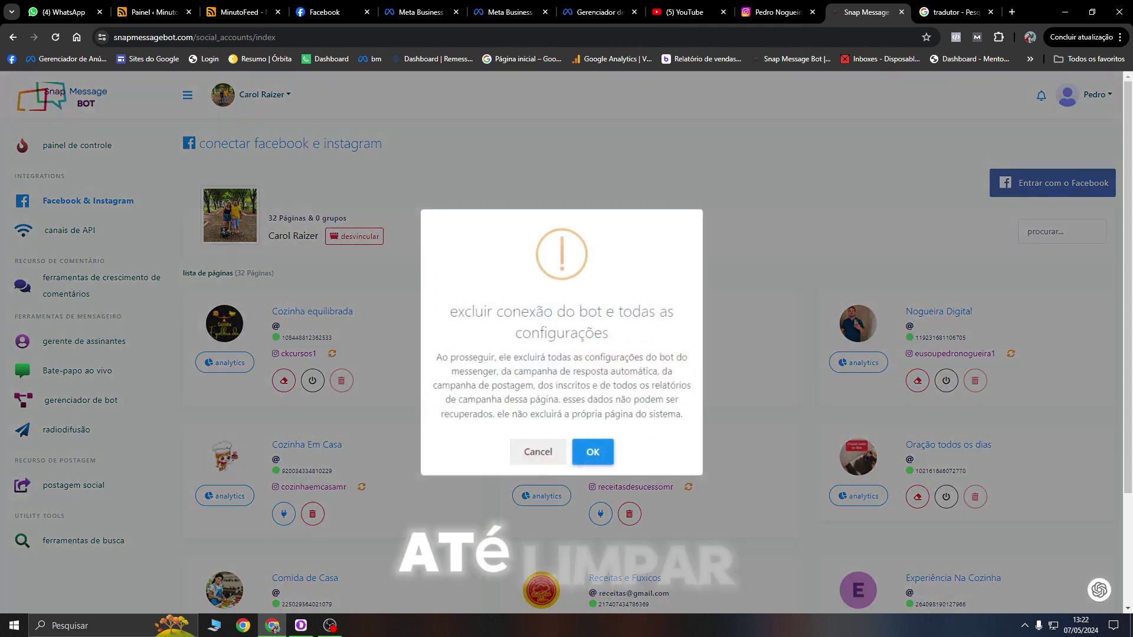
pyautogui.click(537, 453)
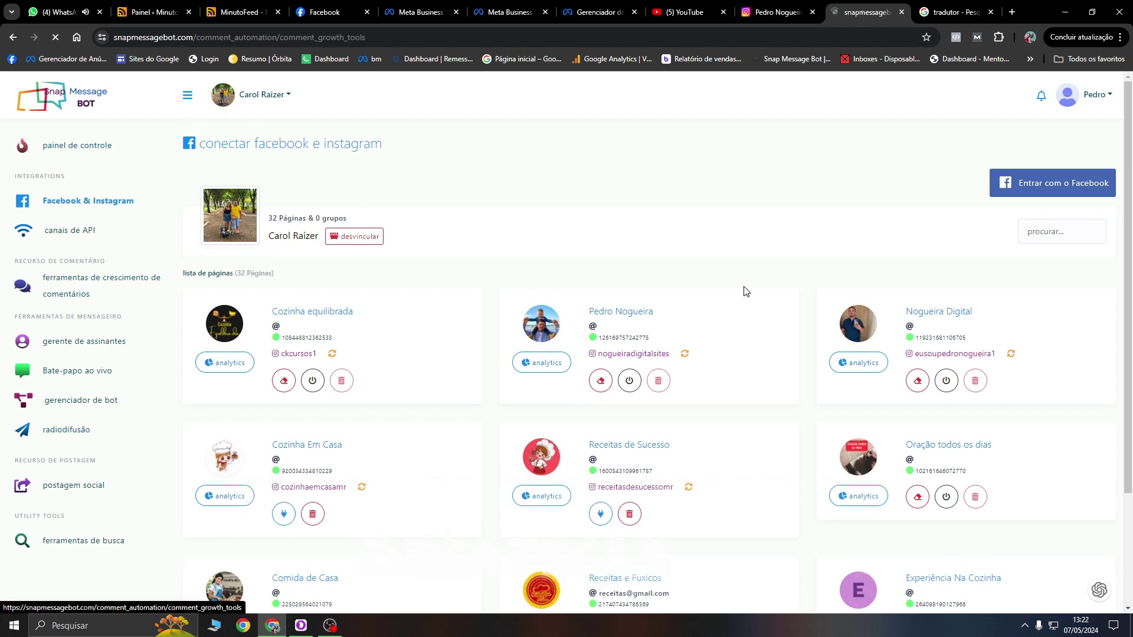
# Step: Delete the full-account comment reply campaign from the Instagram comment automation page
pyautogui.click(755, 231)
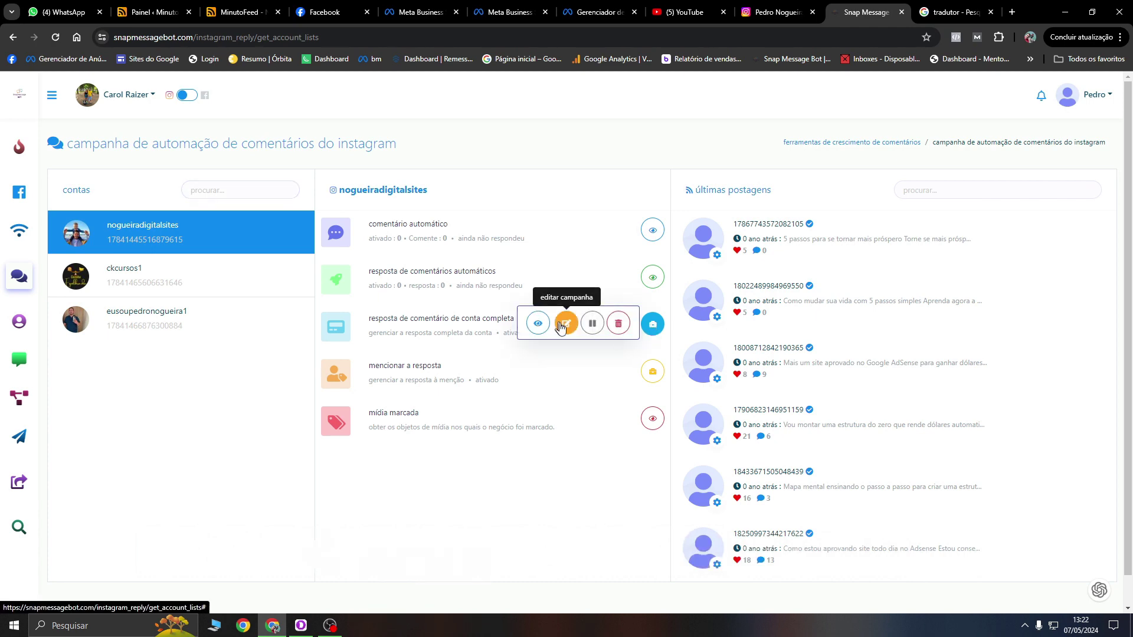
pyautogui.click(617, 327)
pyautogui.click(592, 412)
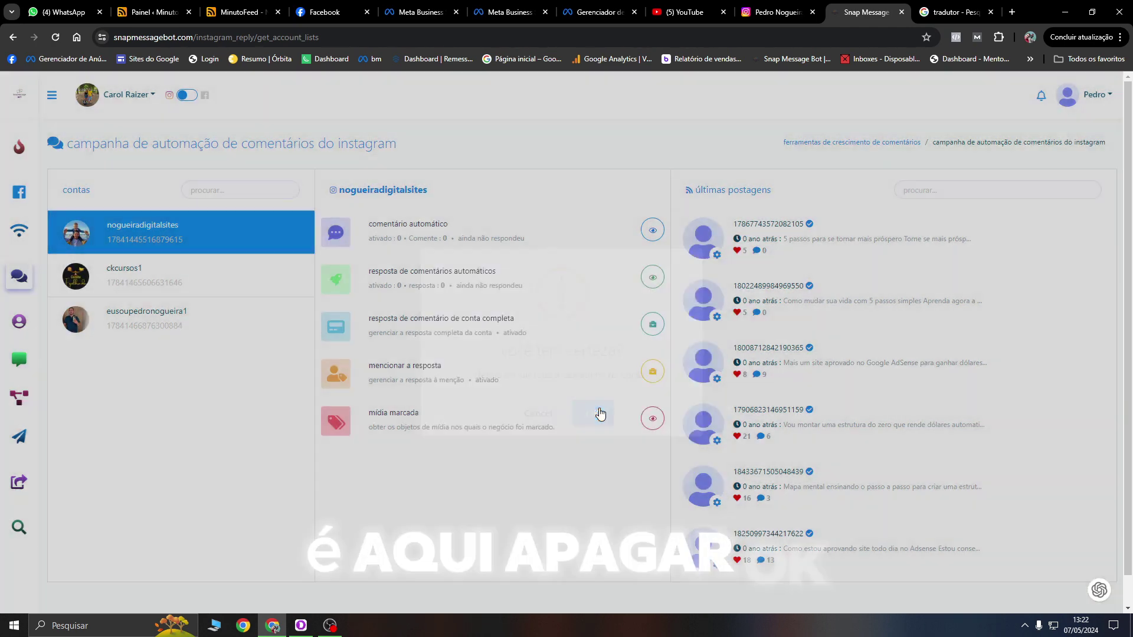
pyautogui.click(575, 416)
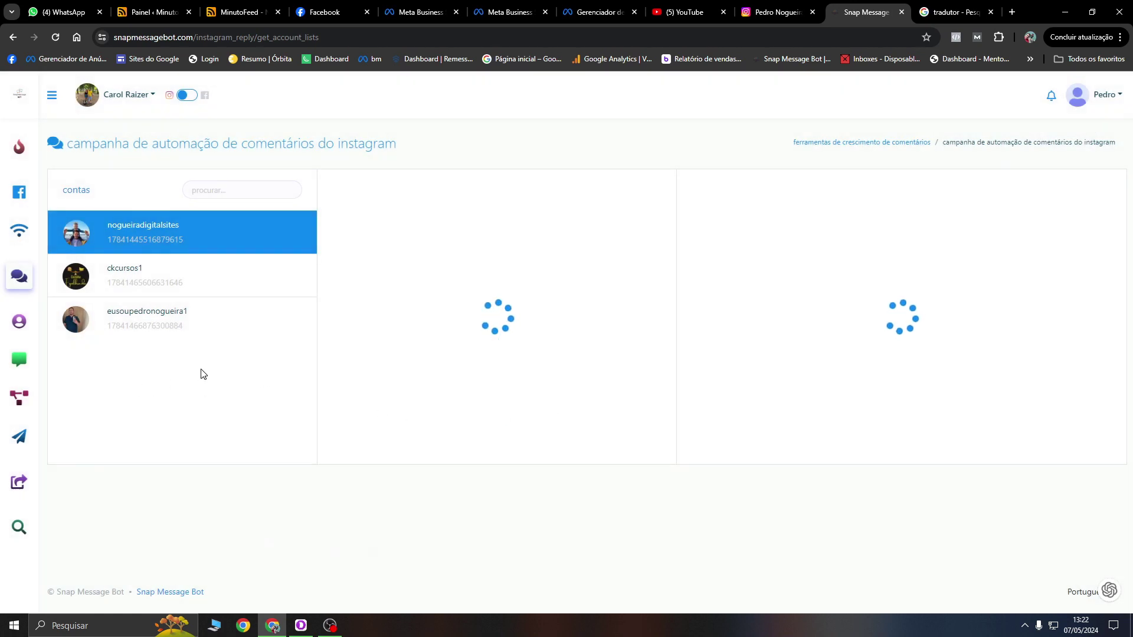
# Step: Check the action button templates in the bot manager, then go to the Instagram profile tab
pyautogui.click(23, 409)
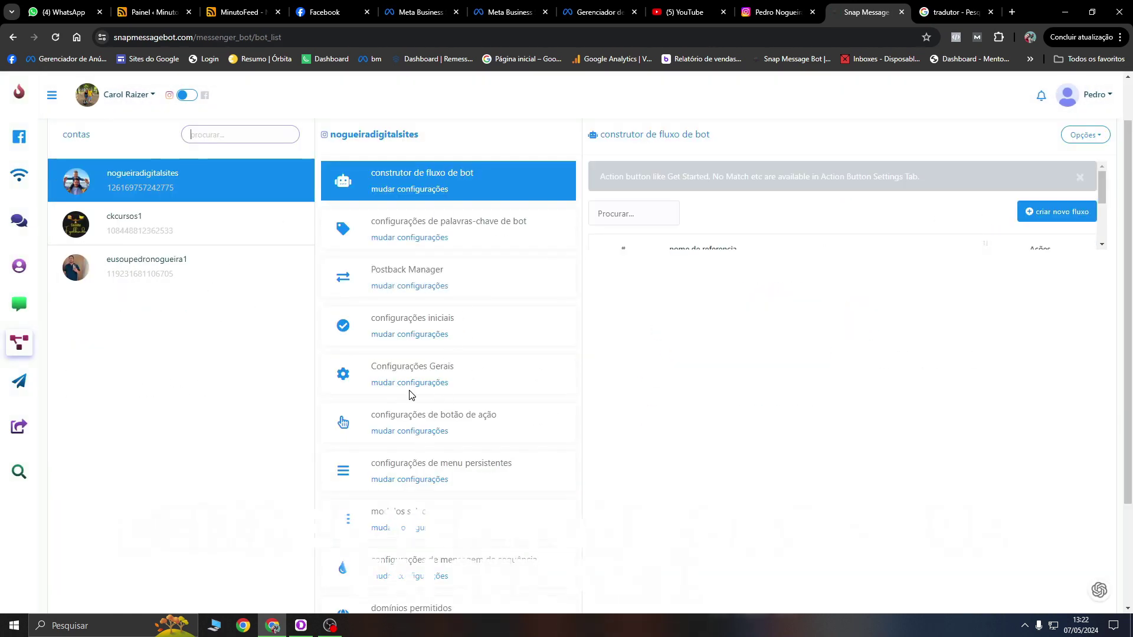
pyautogui.click(390, 434)
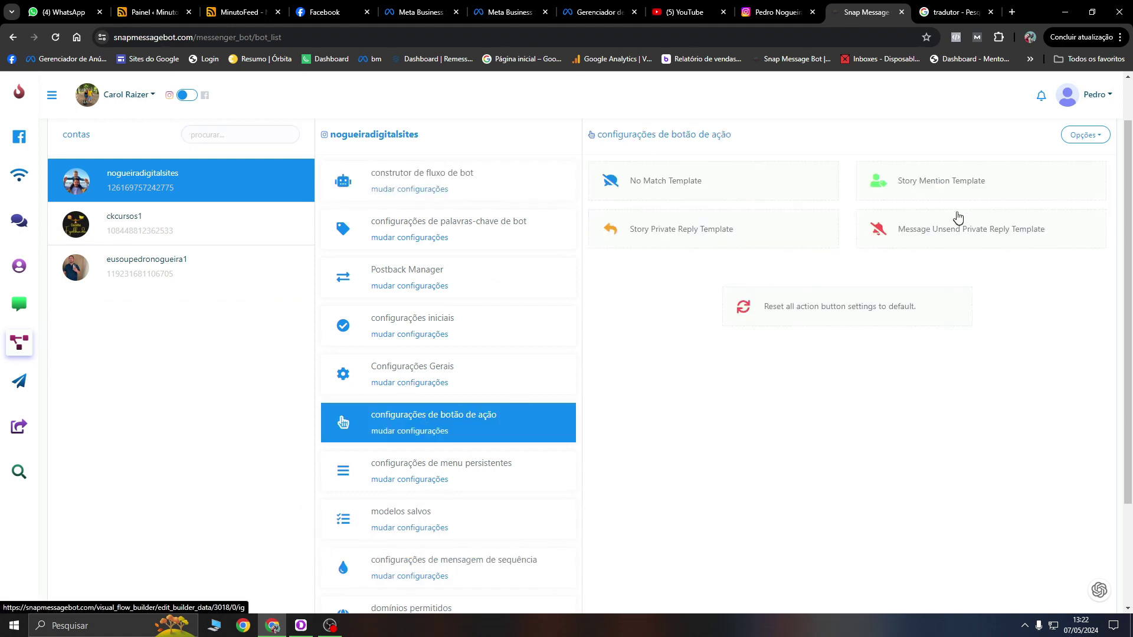
pyautogui.click(1101, 137)
pyautogui.click(1095, 134)
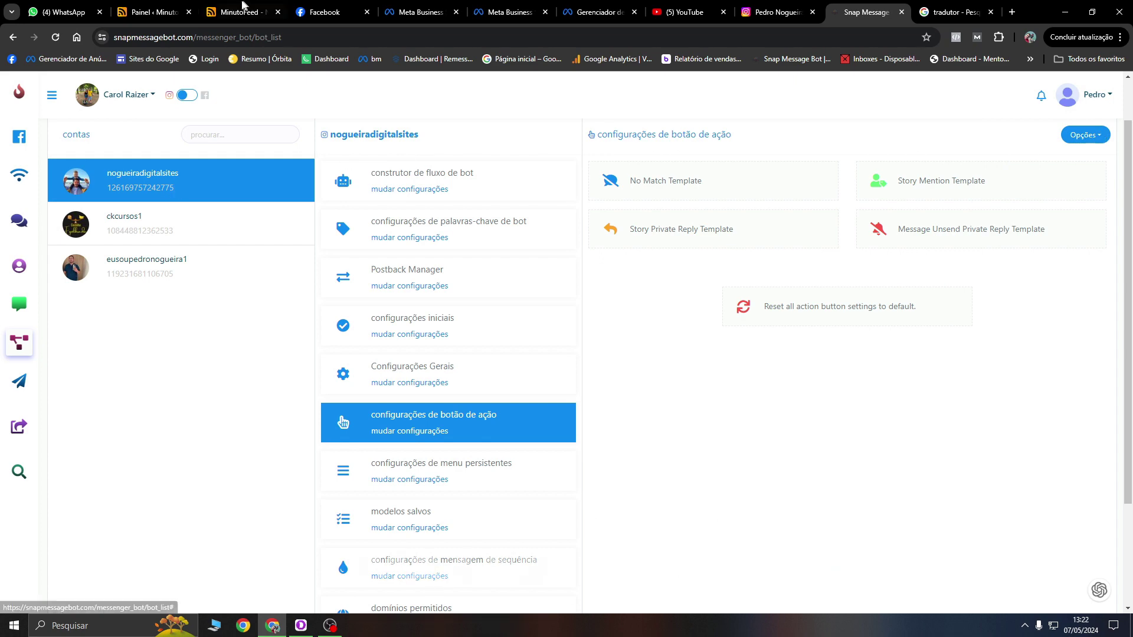
pyautogui.click(806, 6)
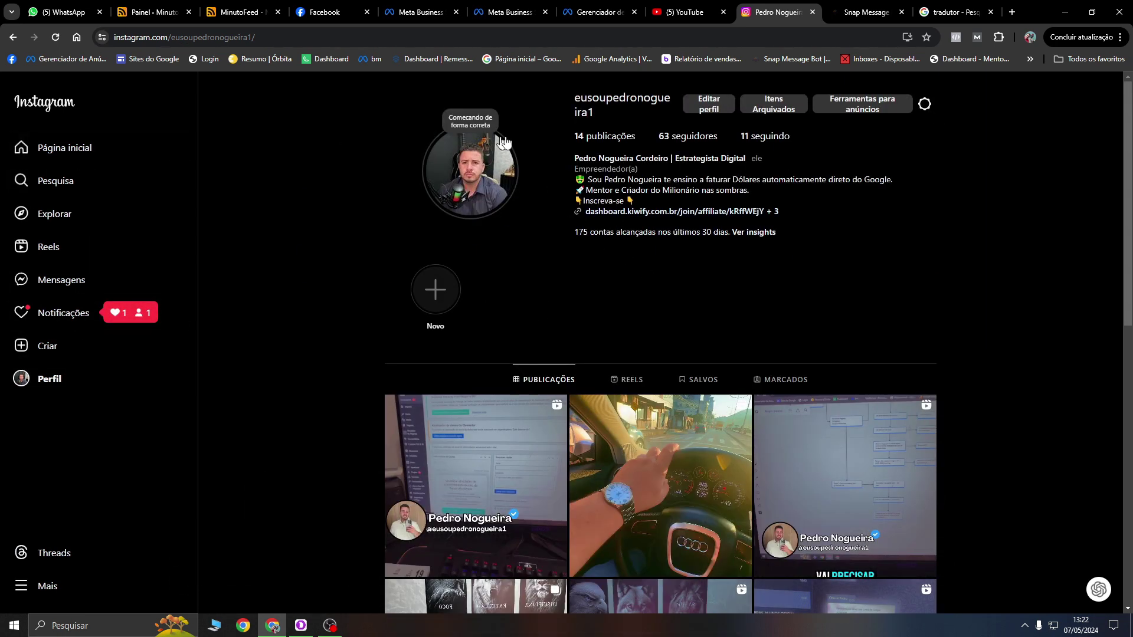
# Step: Close the Meta Business and business manager tabs, then open the Facebook account menu
pyautogui.click(49, 106)
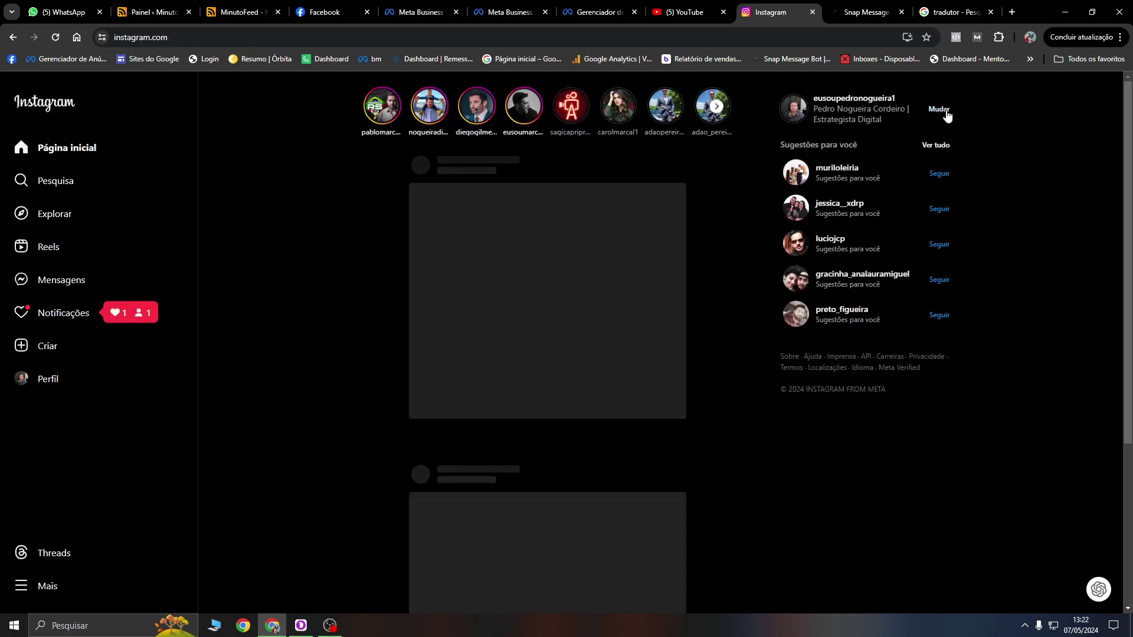
pyautogui.click(325, 12)
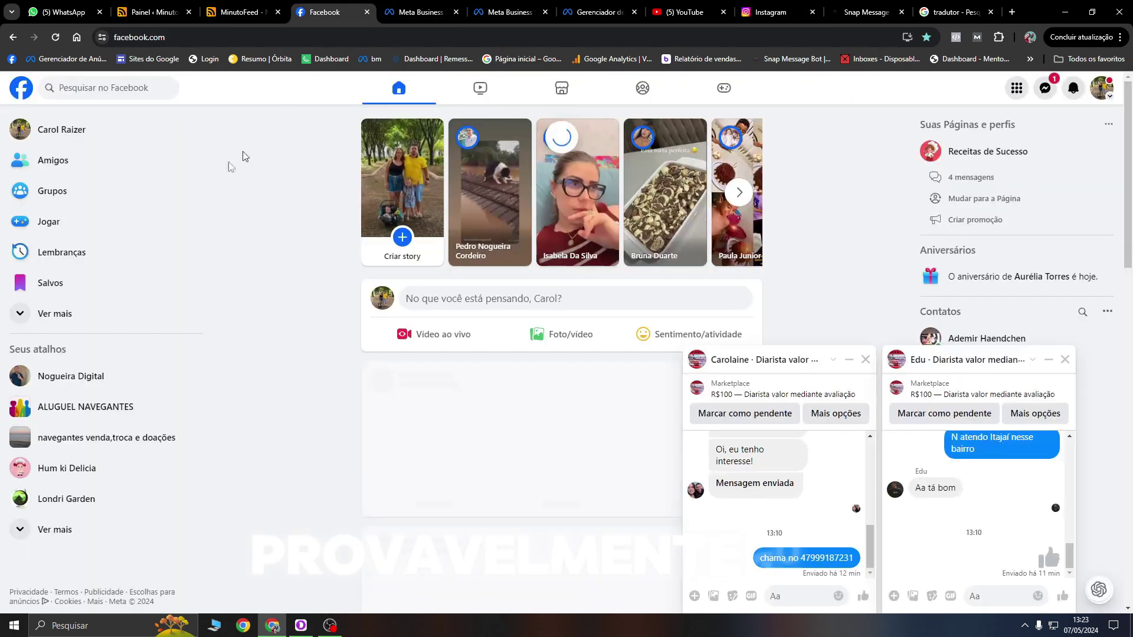
pyautogui.click(458, 13)
pyautogui.click(458, 13)
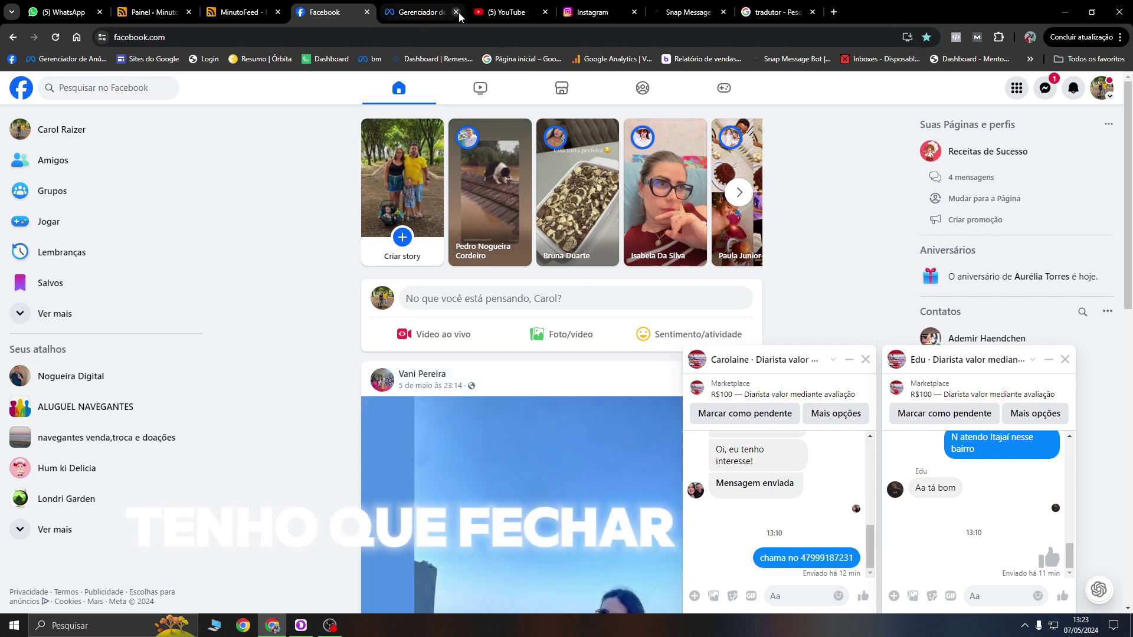
pyautogui.click(1102, 88)
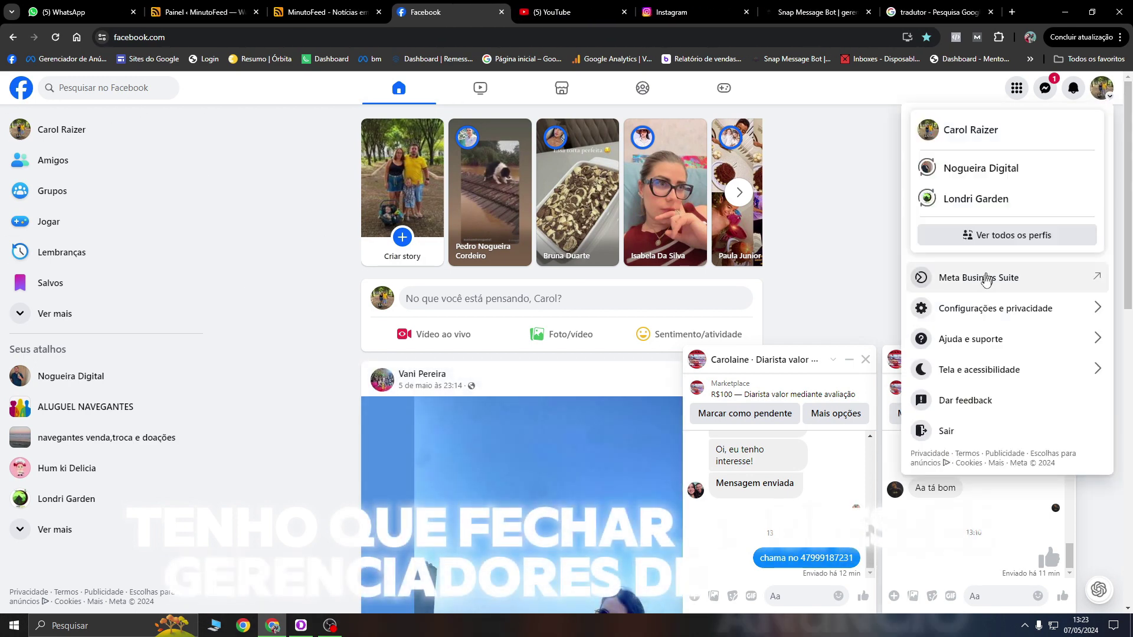
pyautogui.click(961, 433)
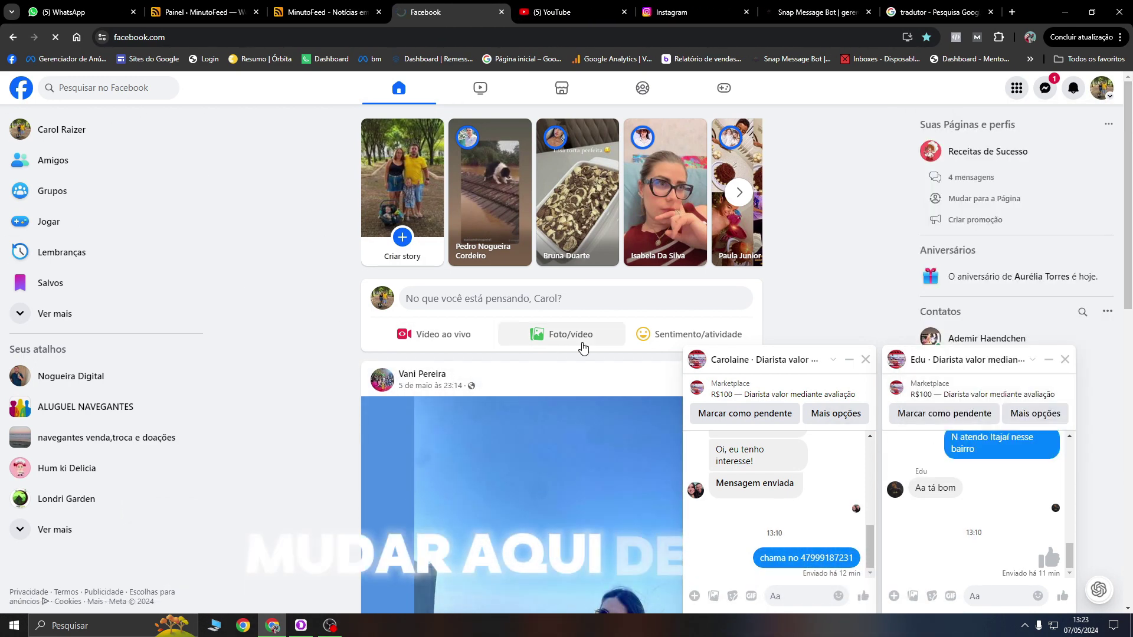
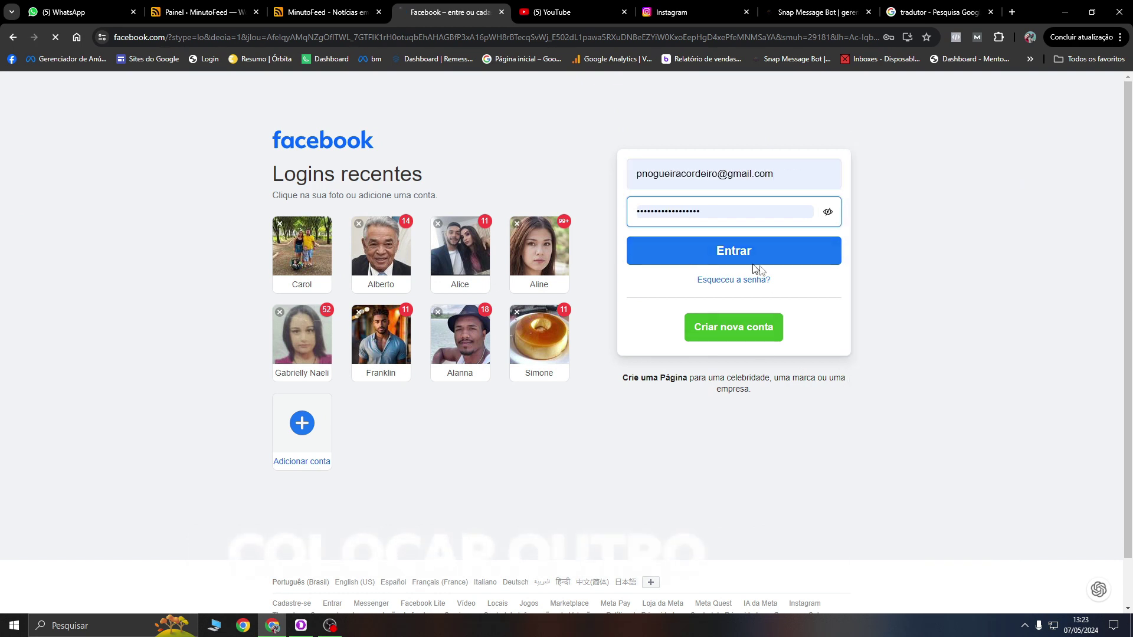
# Step: Sign into Facebook with the saved autofill login, then view the Instagram feed in the other tab
pyautogui.click(685, 261)
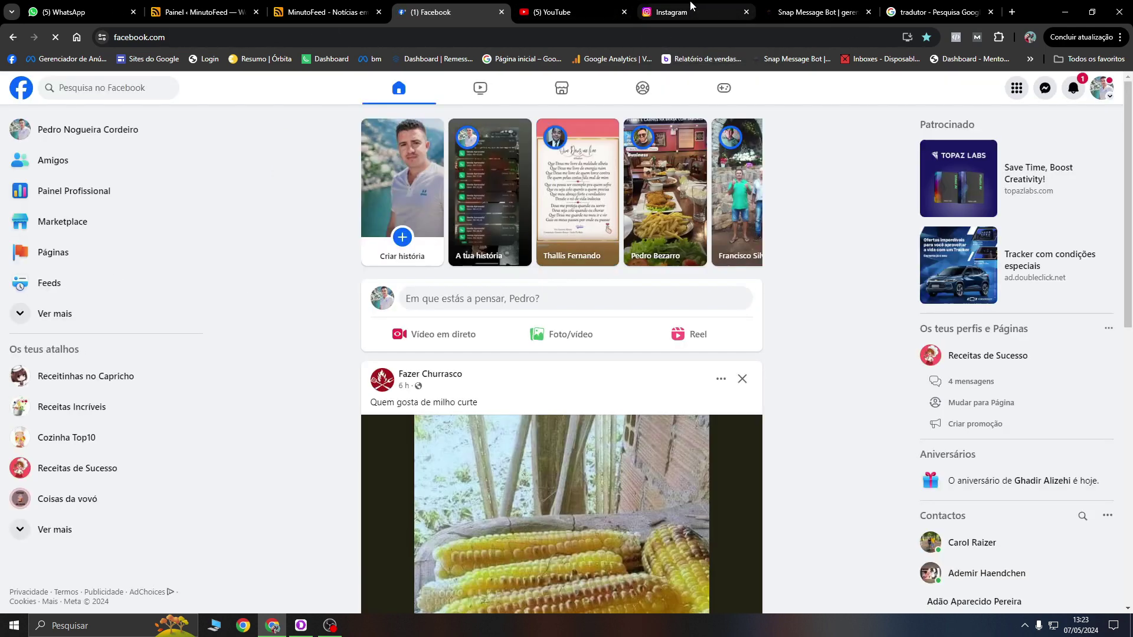
pyautogui.click(690, 6)
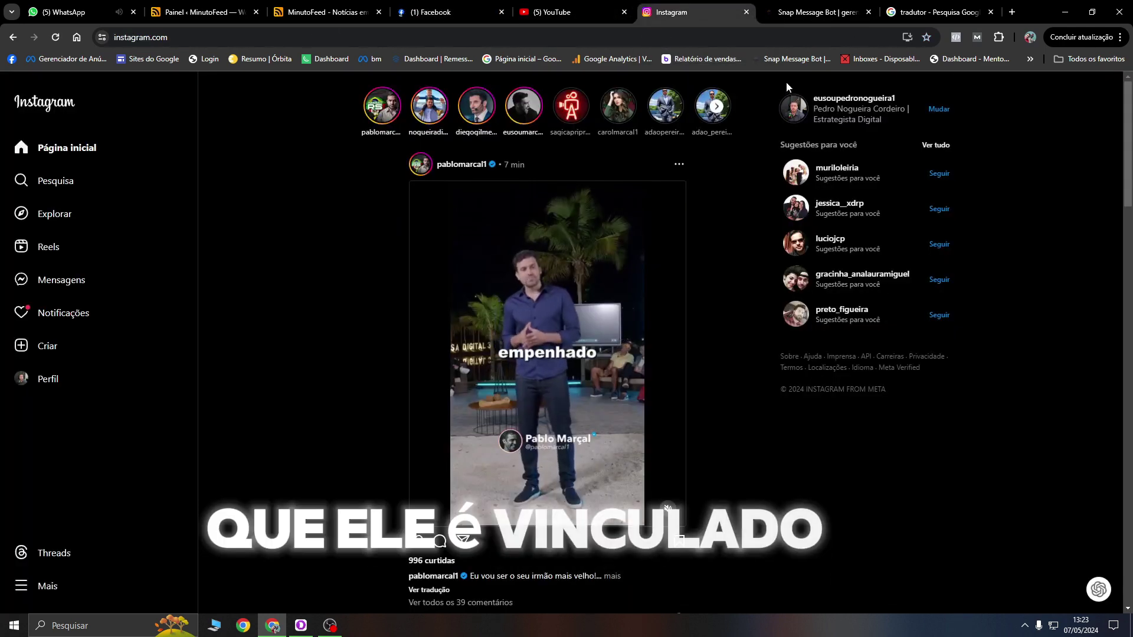
pyautogui.click(938, 109)
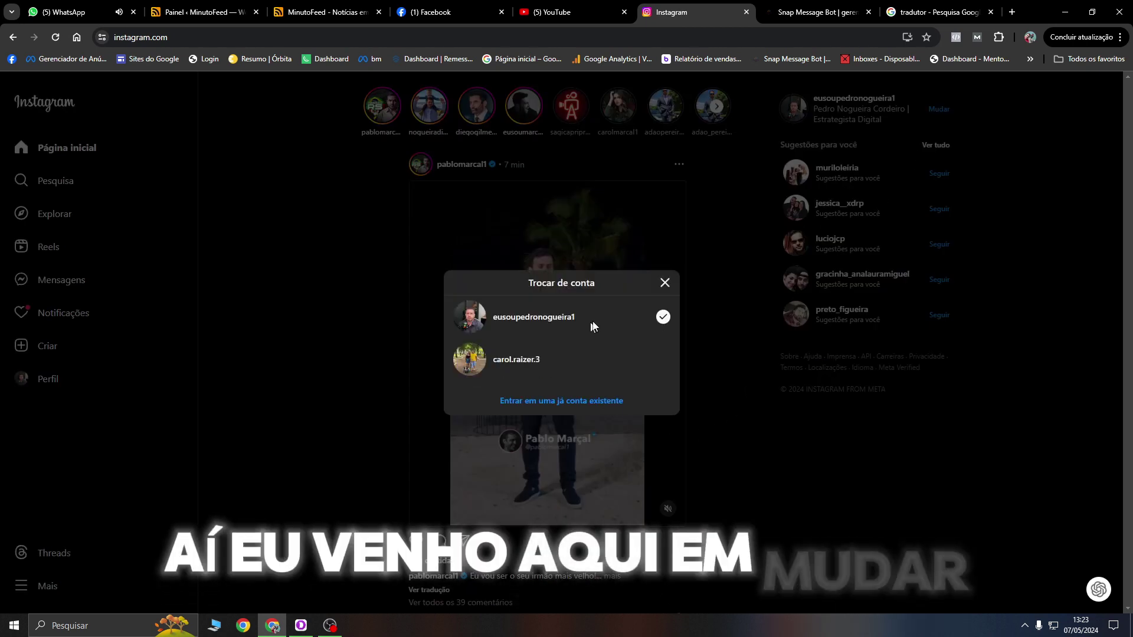
pyautogui.click(665, 283)
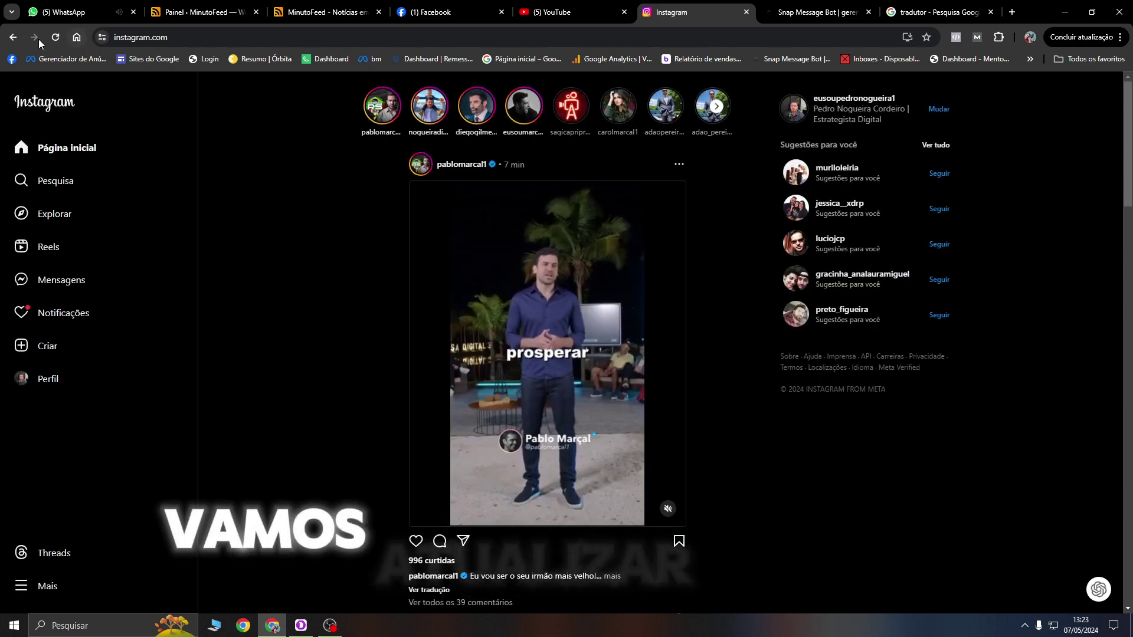
pyautogui.press('F5')
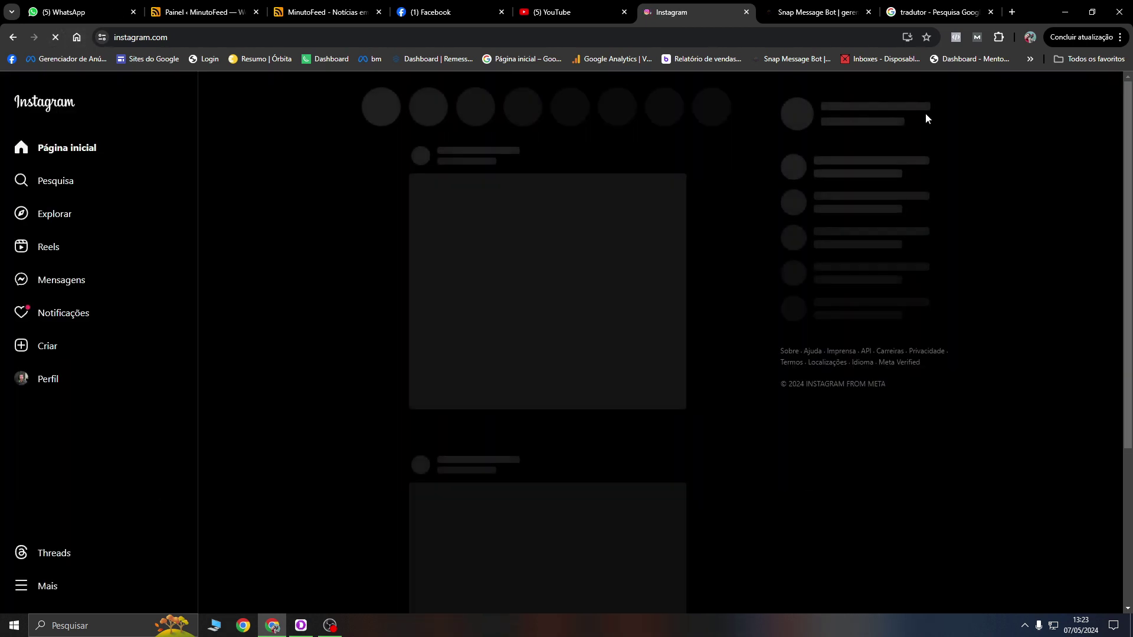
pyautogui.click(939, 110)
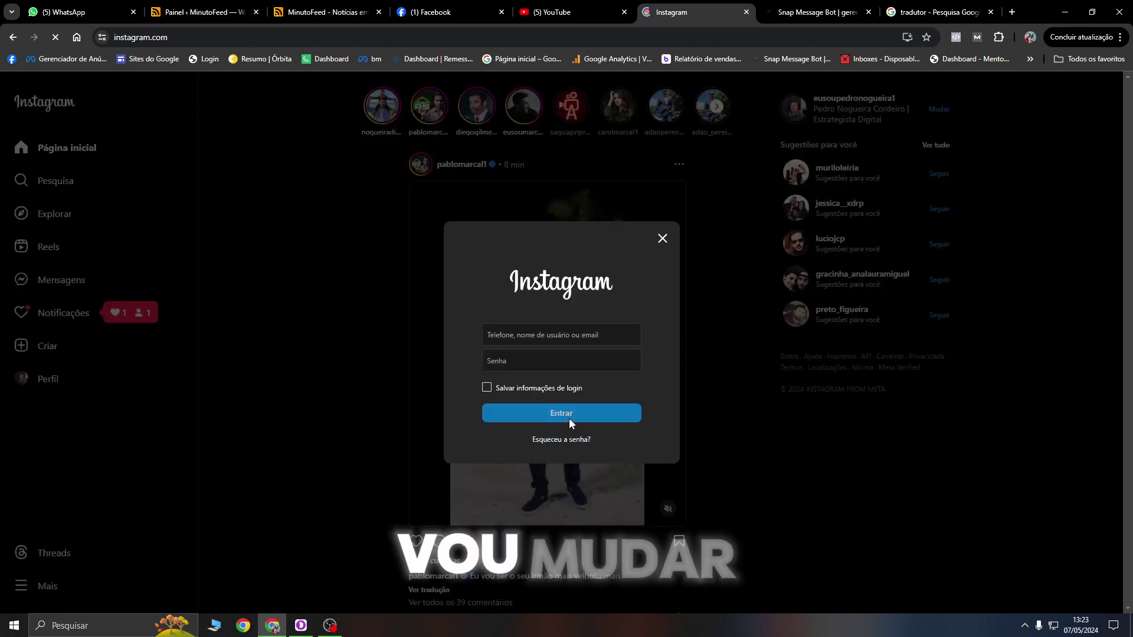
pyautogui.click(662, 238)
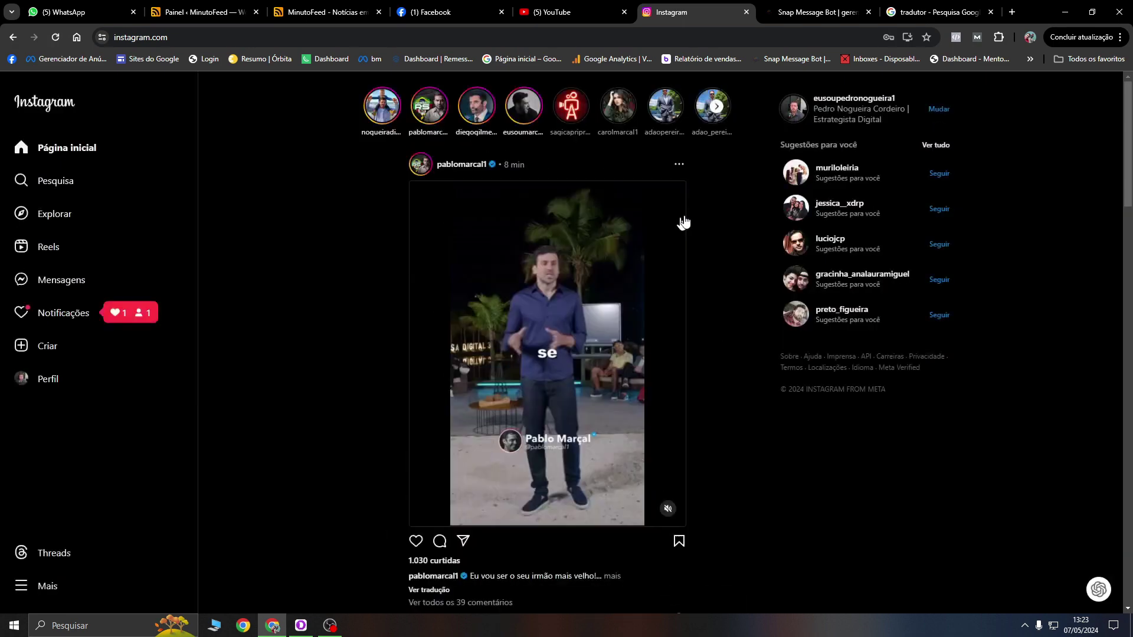
pyautogui.click(944, 112)
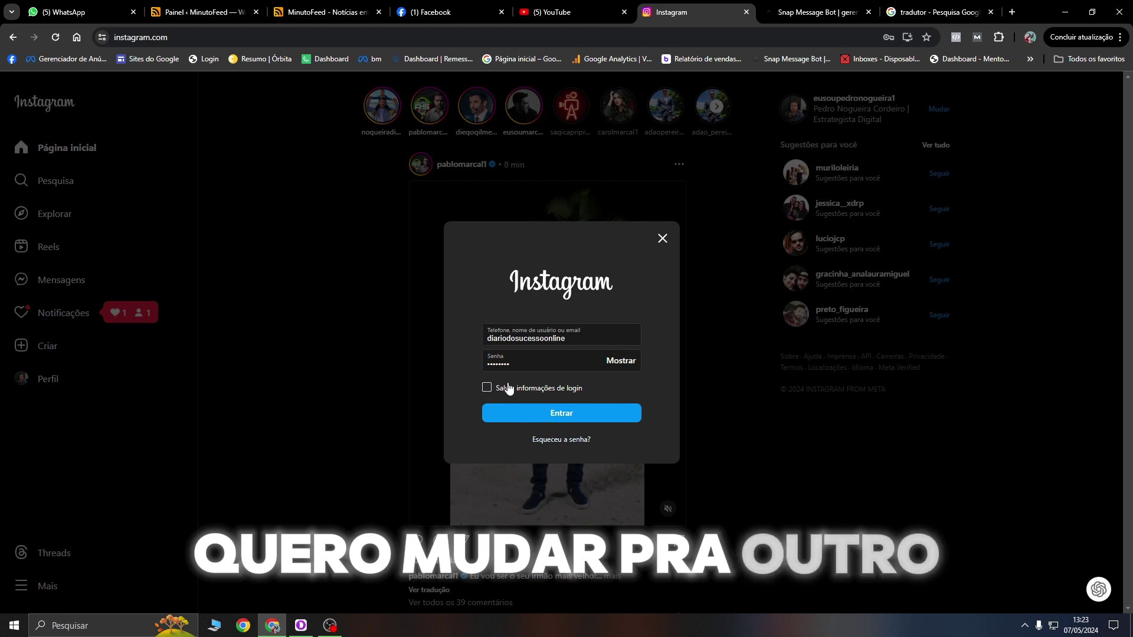
pyautogui.click(663, 239)
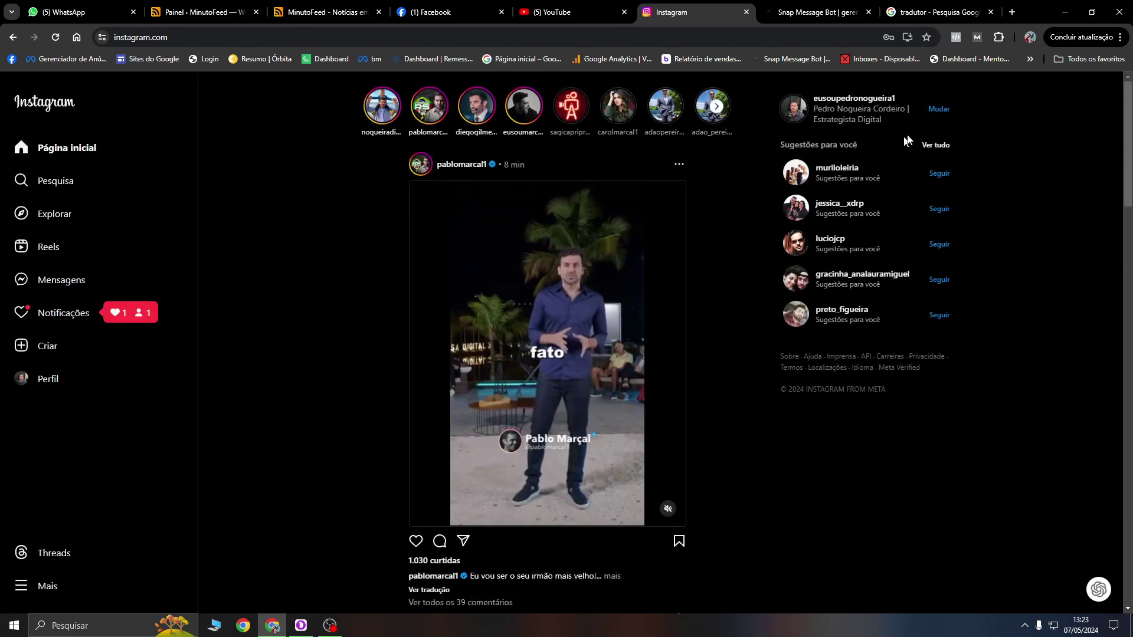
pyautogui.click(940, 112)
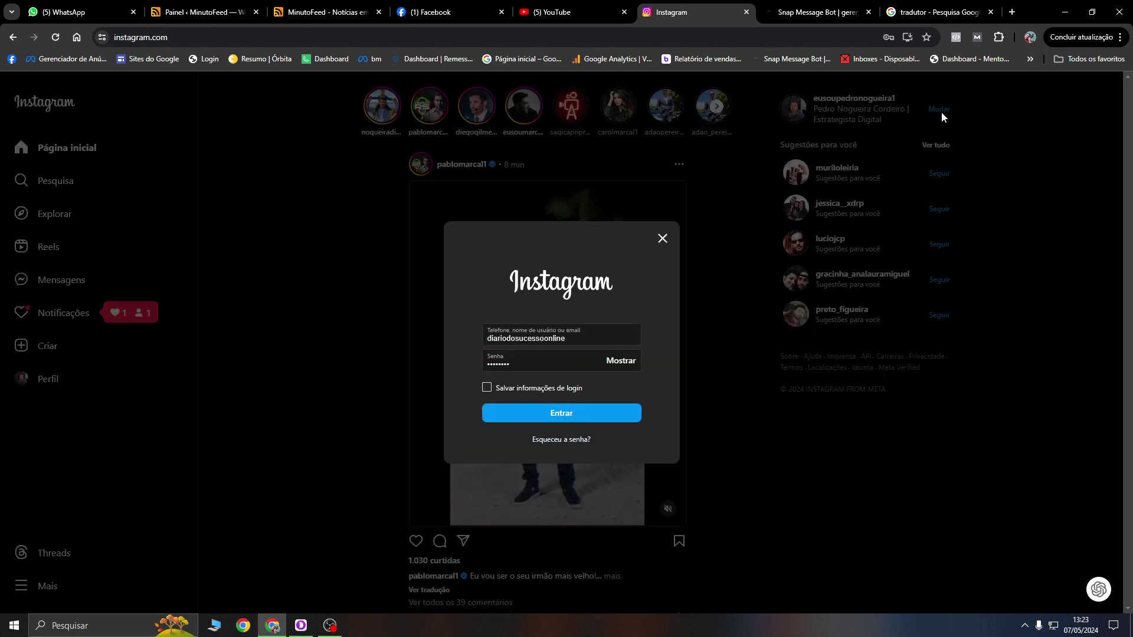
pyautogui.click(743, 189)
pyautogui.scroll(-5, 89, 537)
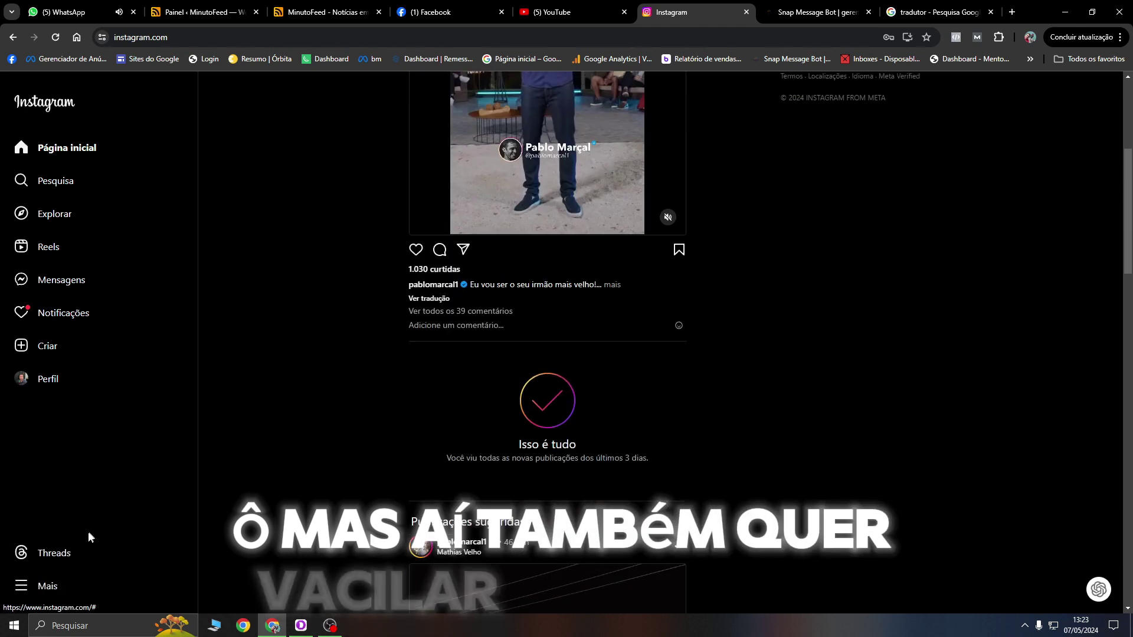
pyautogui.scroll(5, 89, 537)
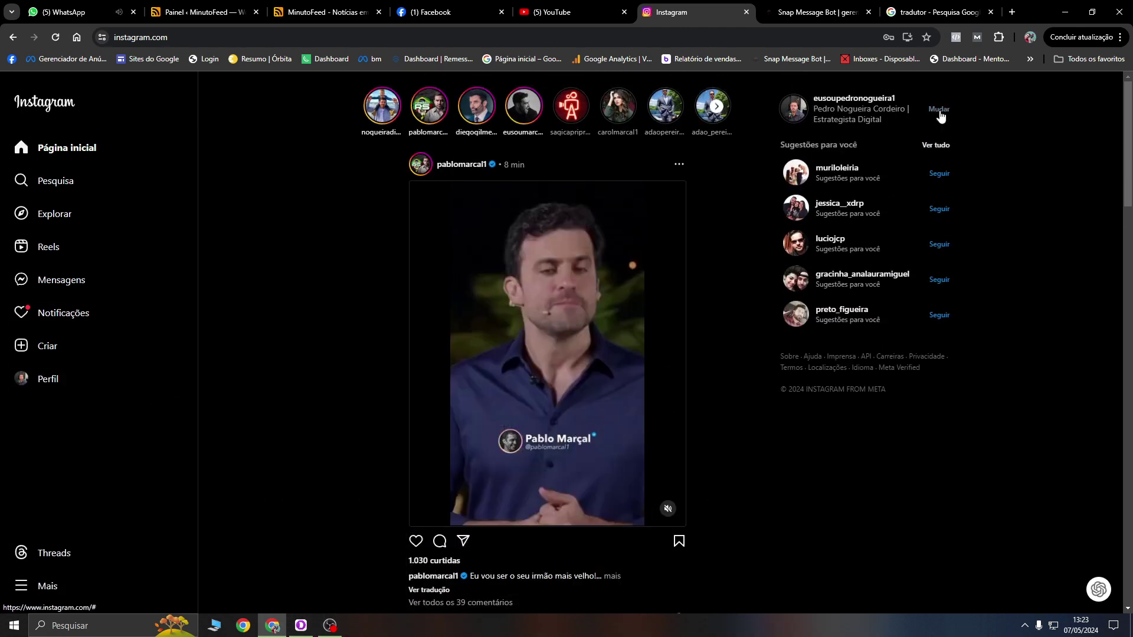
pyautogui.click(940, 111)
pyautogui.click(62, 105)
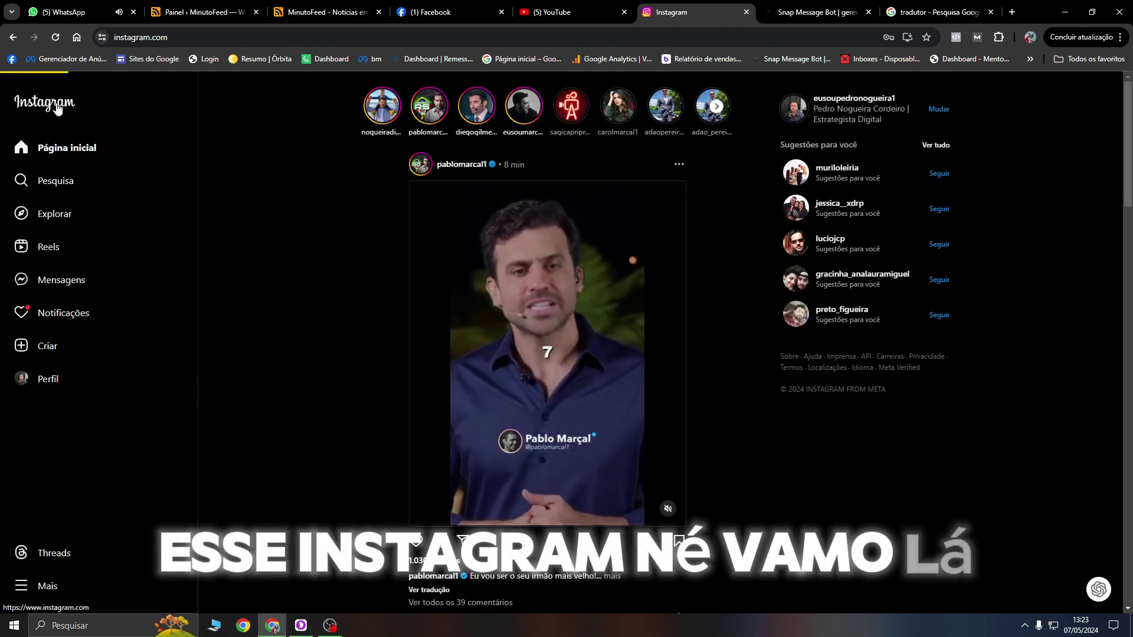
pyautogui.scroll(-2, 57, 561)
# Step: From the Mais menu, try Trocar de conta, close that dialog, then log out with Sair
pyautogui.scroll(-2, 57, 561)
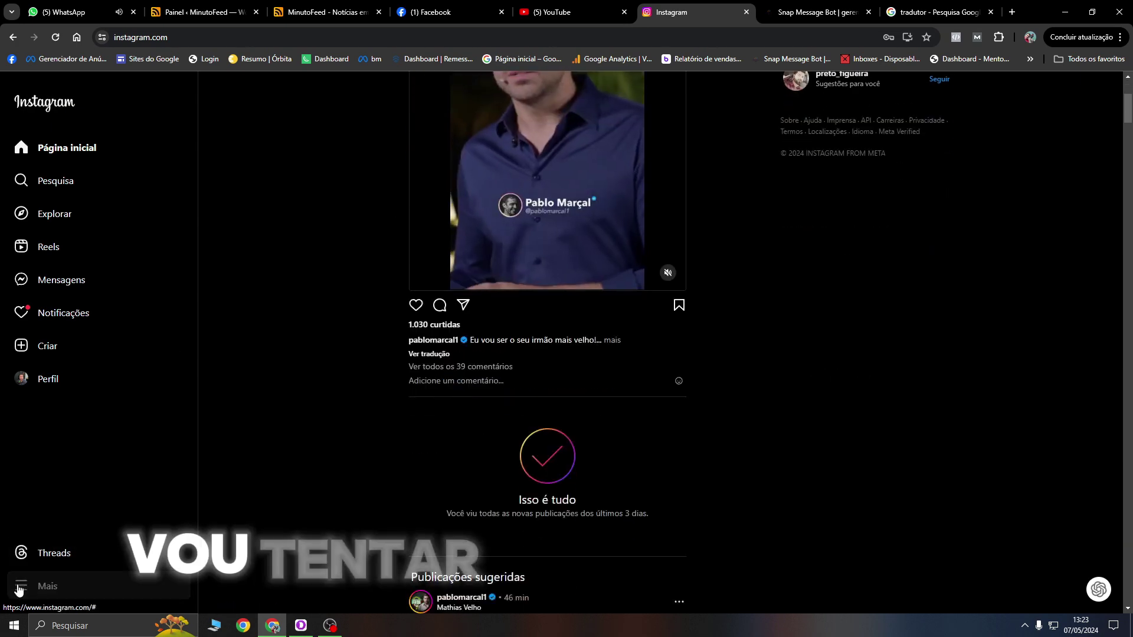
pyautogui.click(23, 584)
pyautogui.click(28, 555)
pyautogui.click(23, 586)
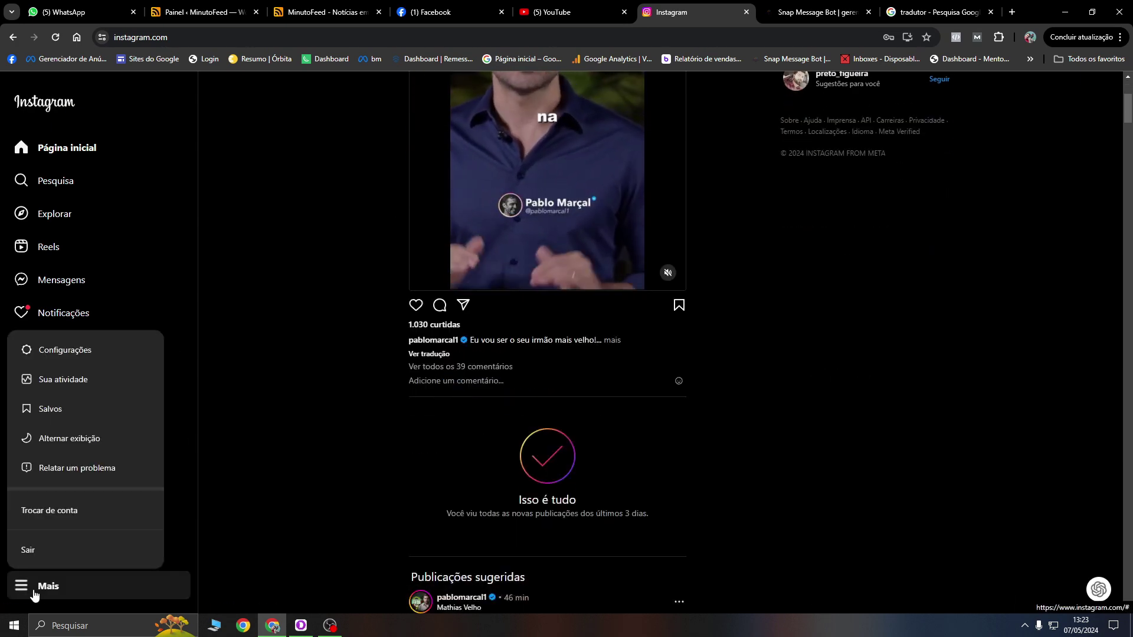
pyautogui.click(77, 511)
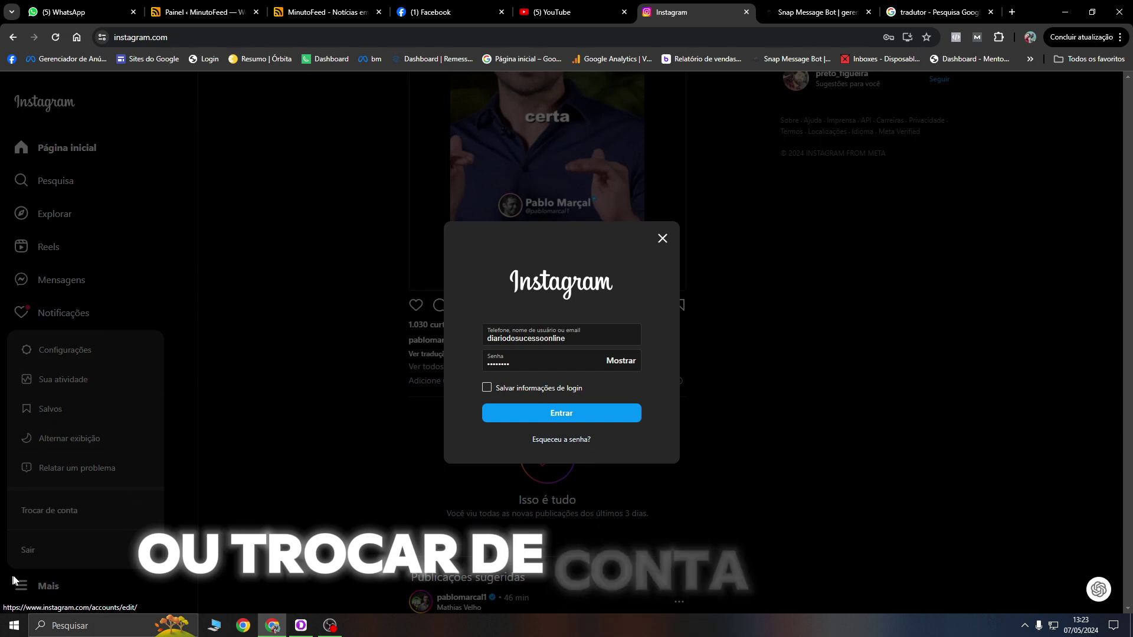
pyautogui.click(669, 244)
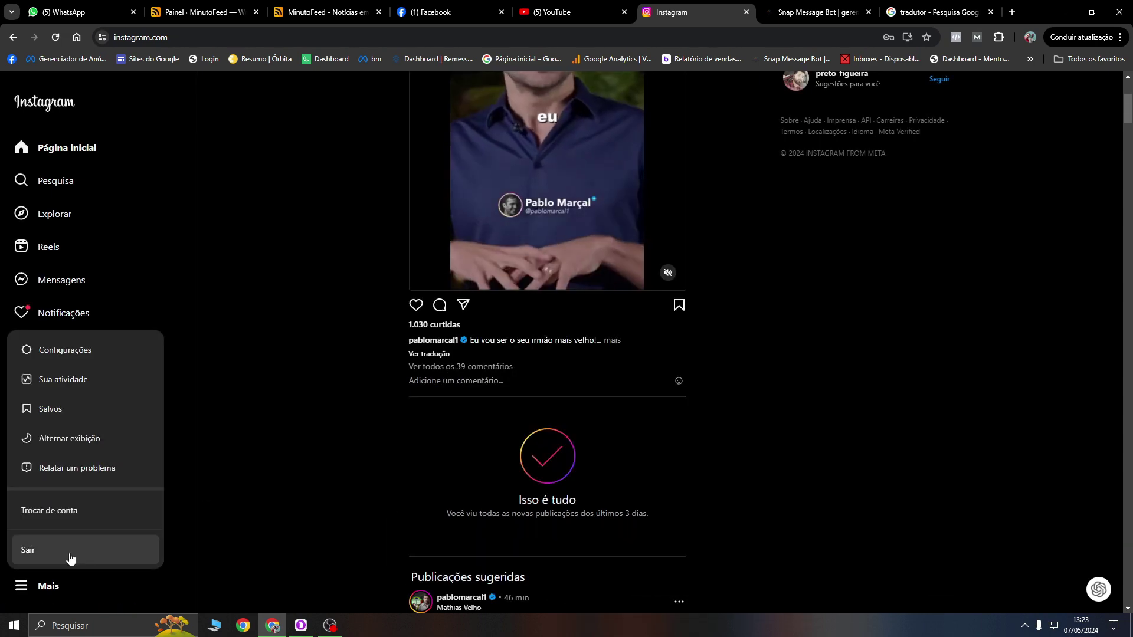
pyautogui.click(66, 555)
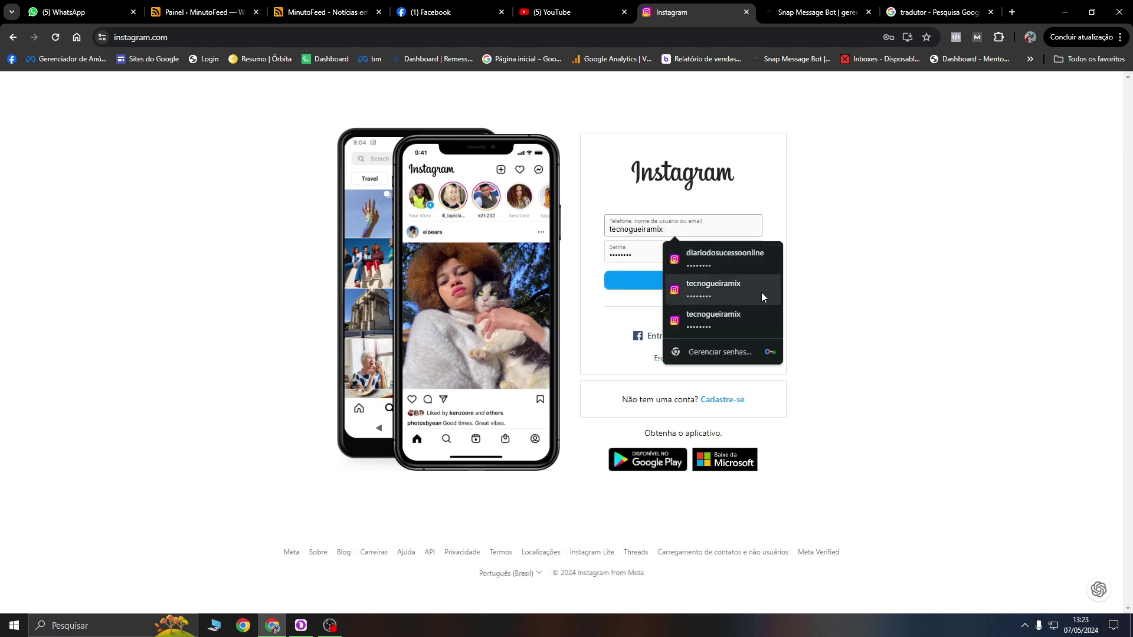
# Step: Pick the other saved username from autofill and continue with 'Entrar com o Facebook'
pyautogui.click(724, 257)
pyautogui.click(691, 336)
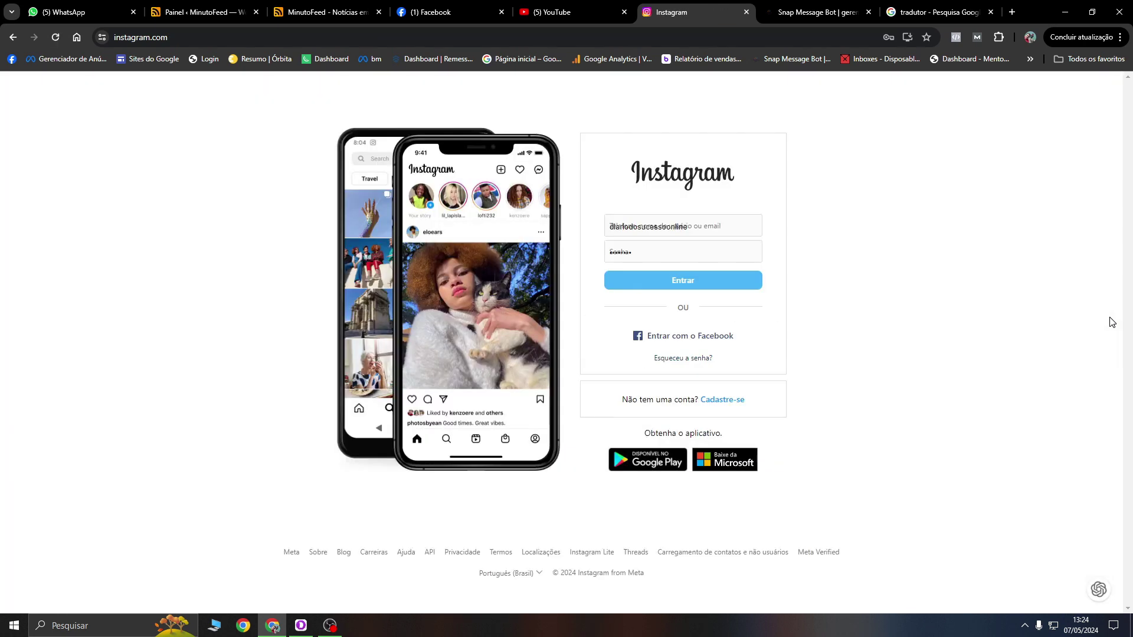
pyautogui.click(675, 336)
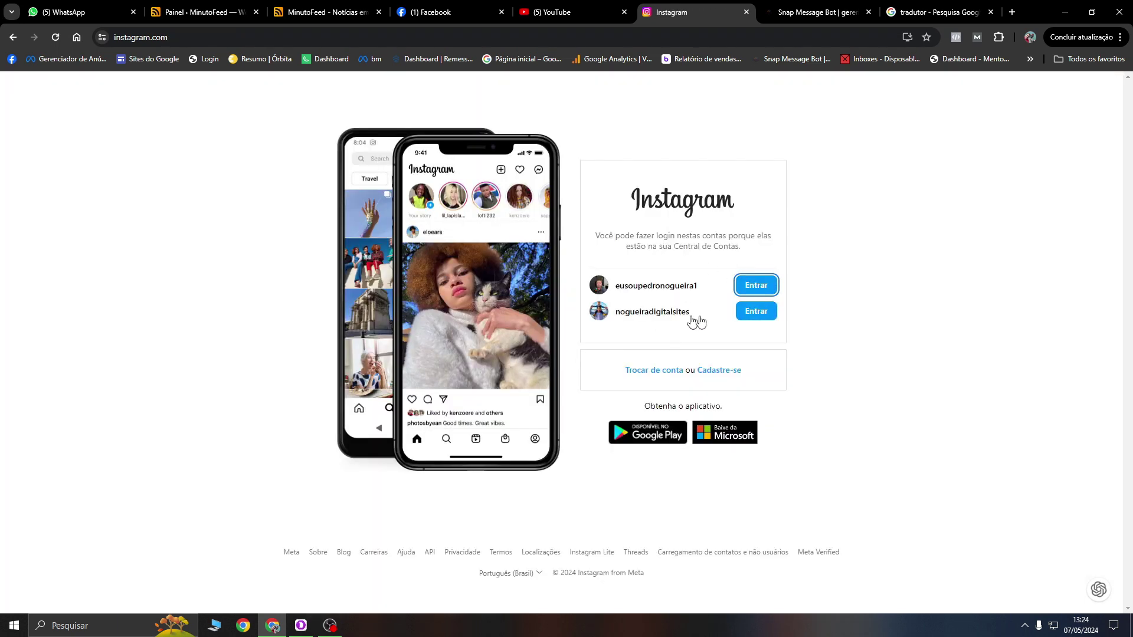
# Step: Try Entrar on the second Accounts Center account three times, then reload the page
pyautogui.click(756, 311)
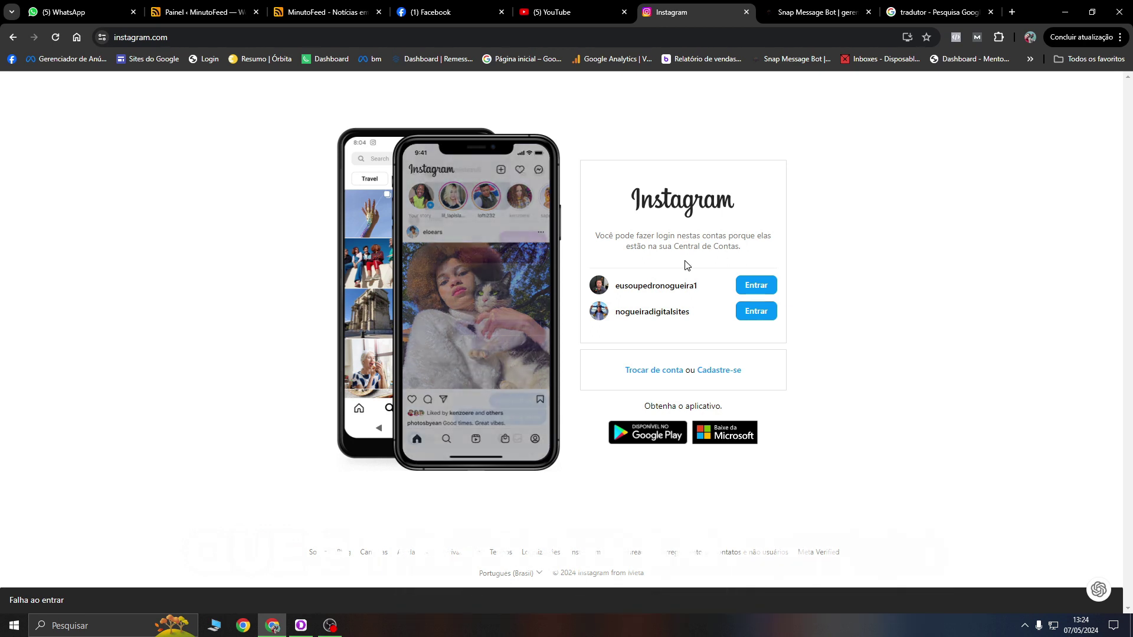
pyautogui.click(748, 312)
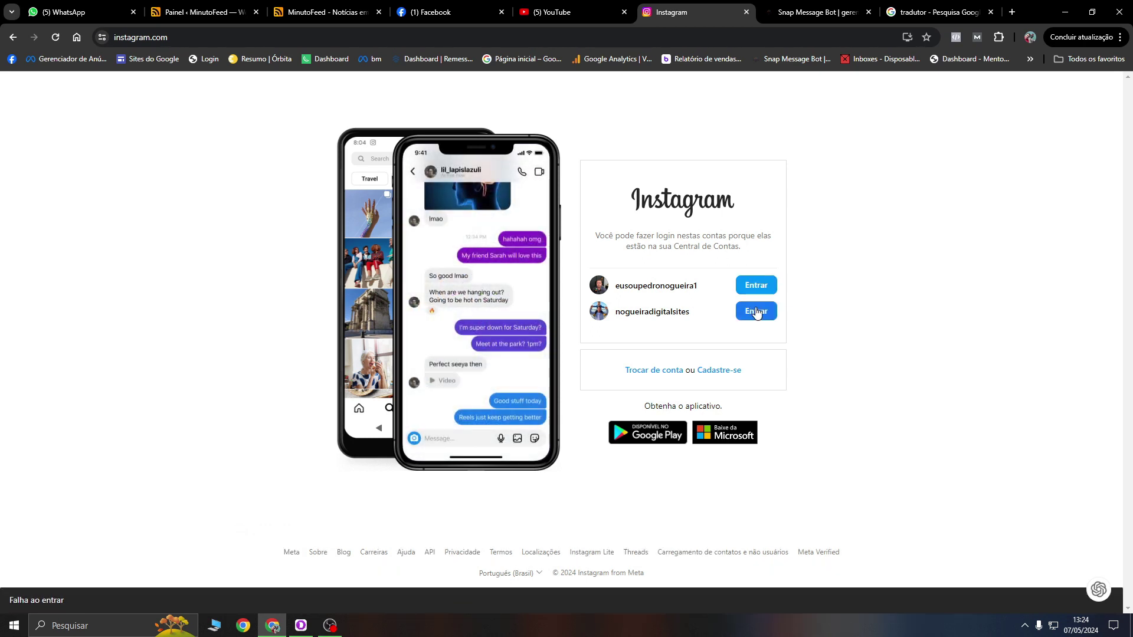
pyautogui.click(757, 313)
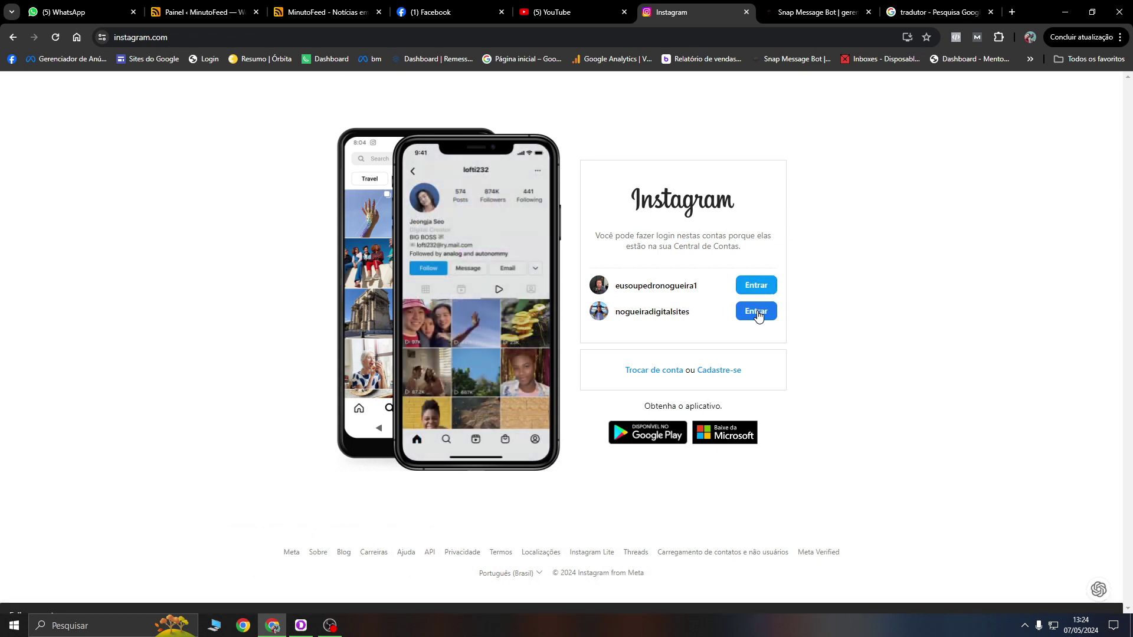
pyautogui.click(54, 39)
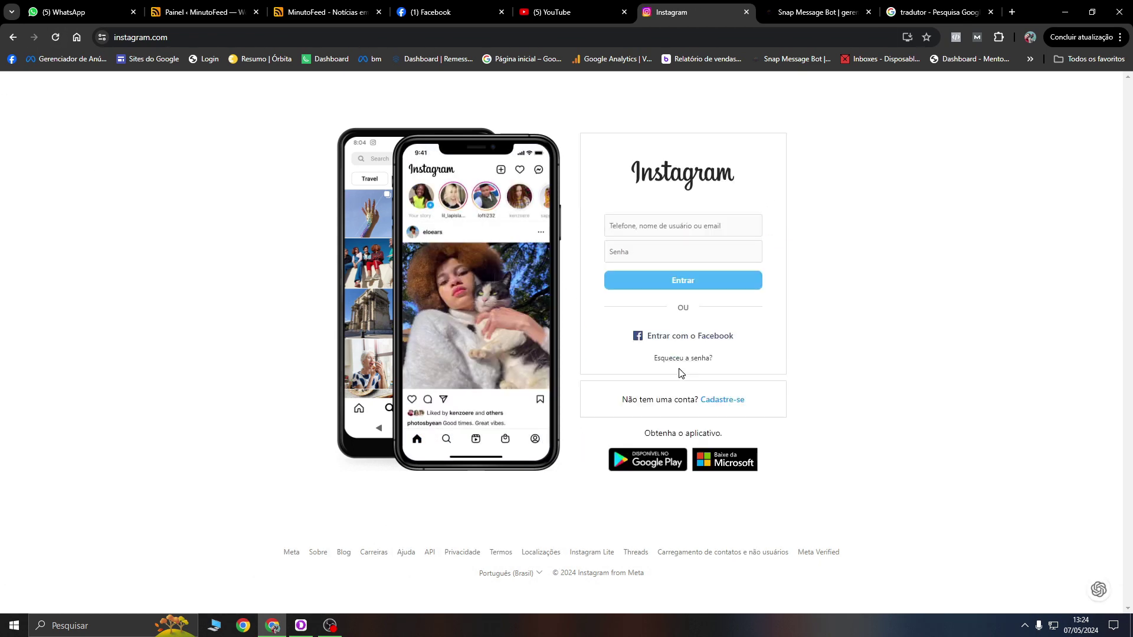
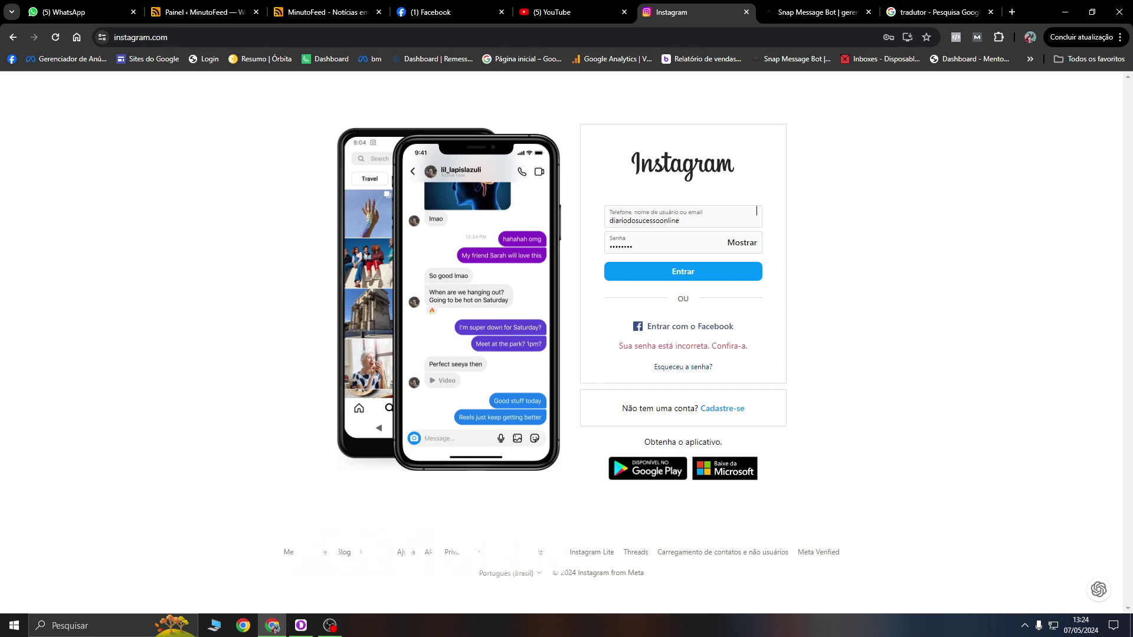
# Step: Sign in to Instagram with a saved account's credentials from Chrome's autofill list
pyautogui.click(756, 210)
pyautogui.click(668, 284)
pyautogui.press('Return')
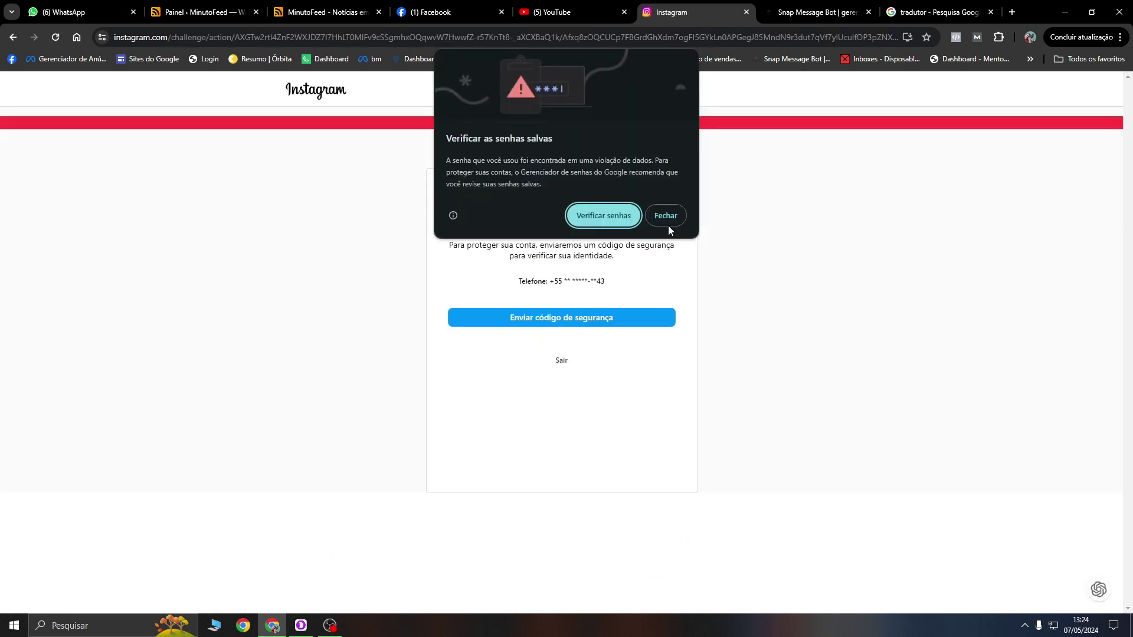
# Step: Dismiss the password warning, leave verification via Sair, and try Entrar on both saved Instagram accounts
pyautogui.click(669, 220)
pyautogui.click(561, 363)
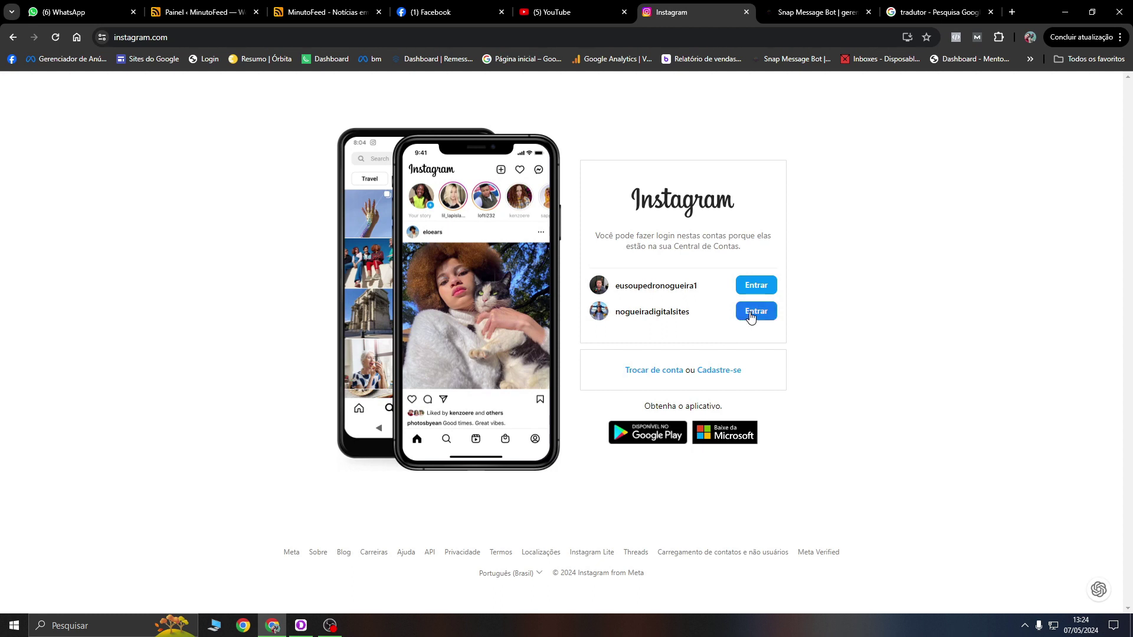
pyautogui.click(754, 317)
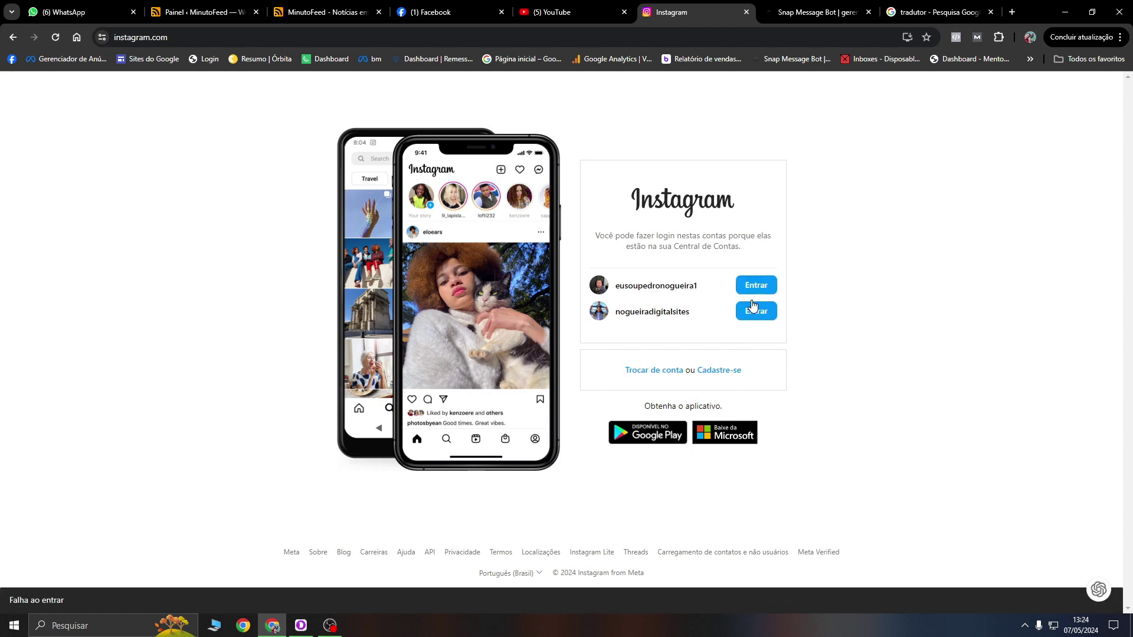
pyautogui.click(761, 289)
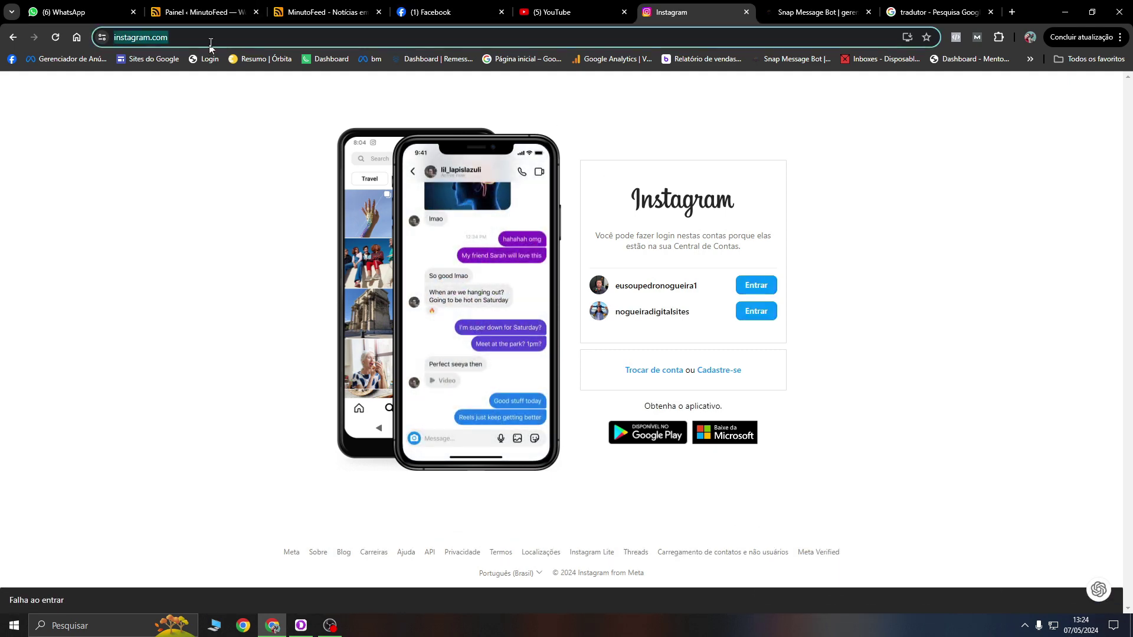
pyautogui.click(460, 8)
# Step: Log out of Facebook with Terminar sessão and pick a profile under Logins recentes
pyautogui.click(1101, 88)
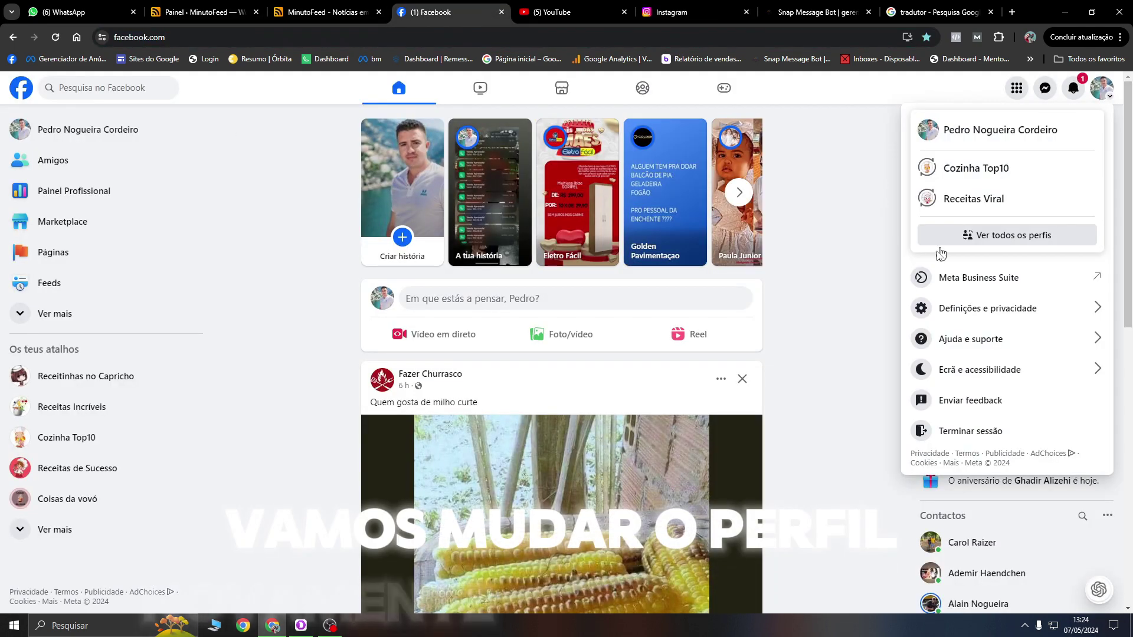
pyautogui.click(969, 428)
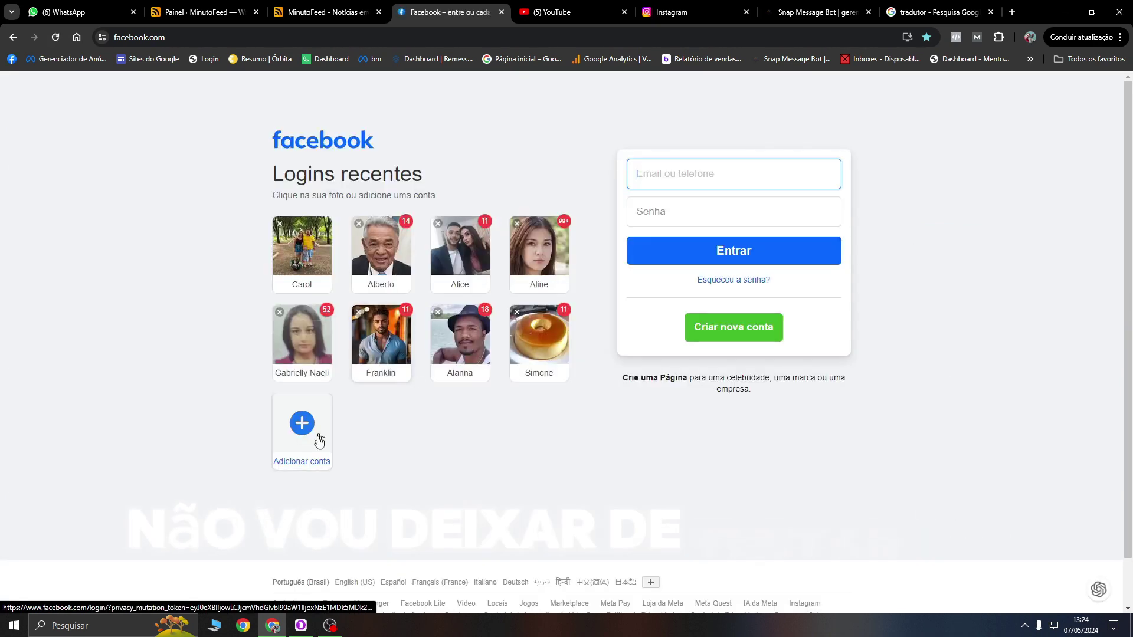
pyautogui.click(711, 196)
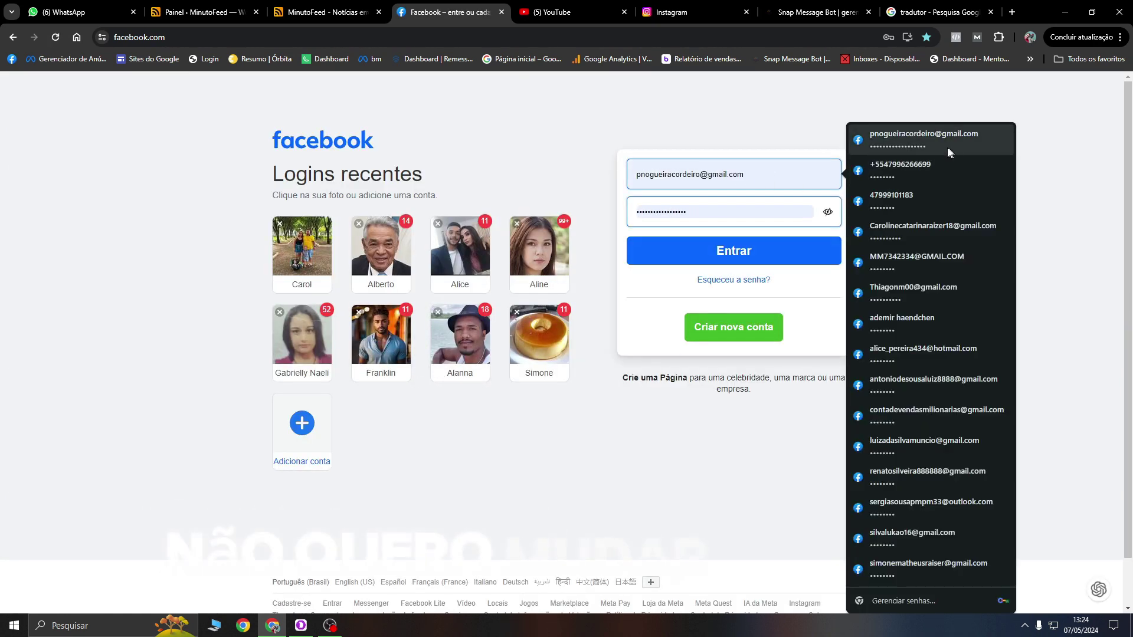
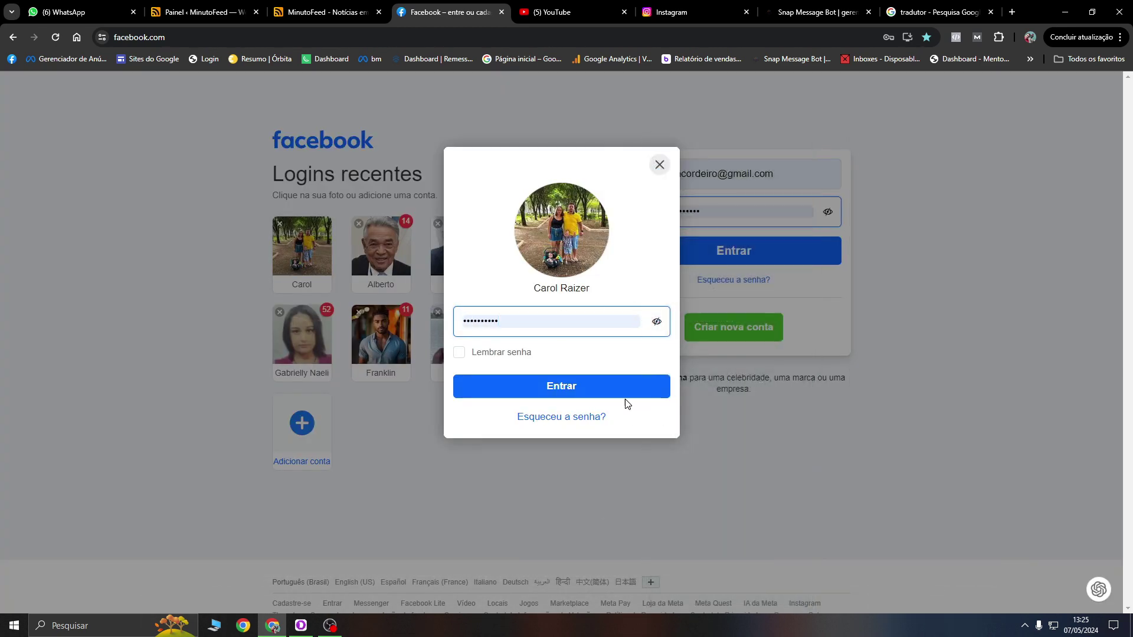
# Step: Log in to the remembered Facebook account and switch to the Instagram tab
pyautogui.click(641, 401)
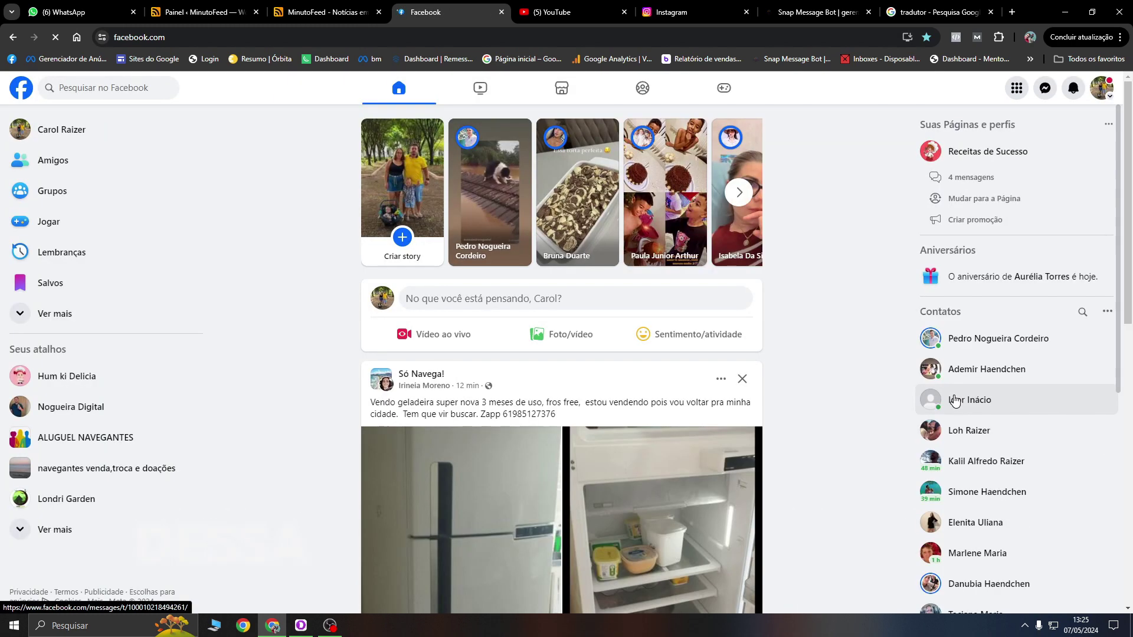
pyautogui.hotkey('ctrl', '6')
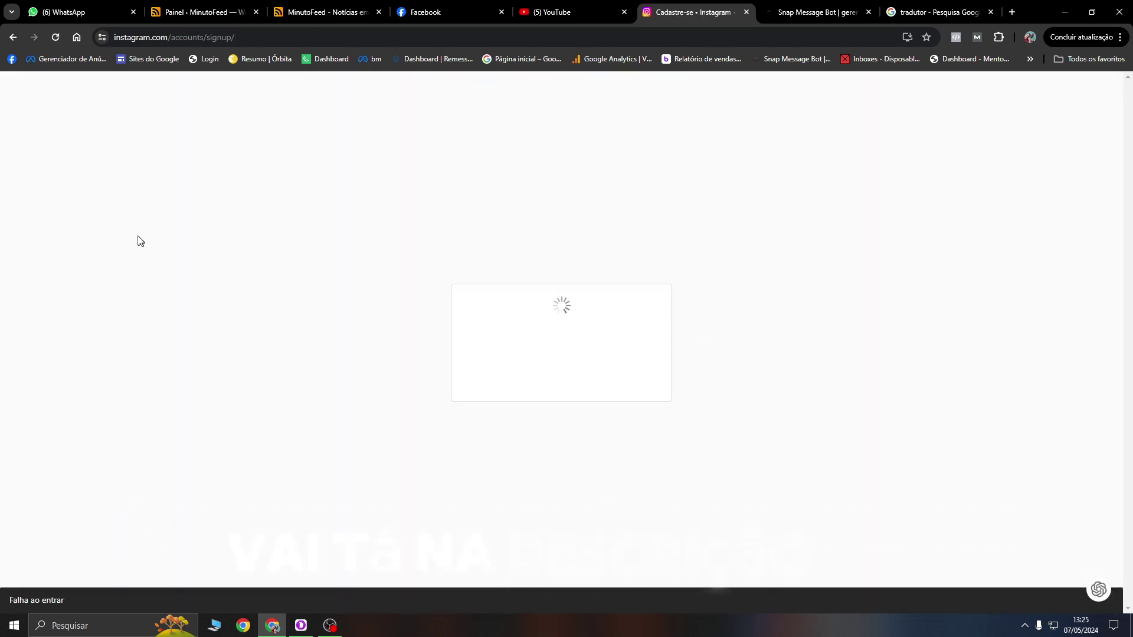
# Step: Reload instagram.com in the stalled sign-up tab, then close that Instagram tab
pyautogui.click(695, 39)
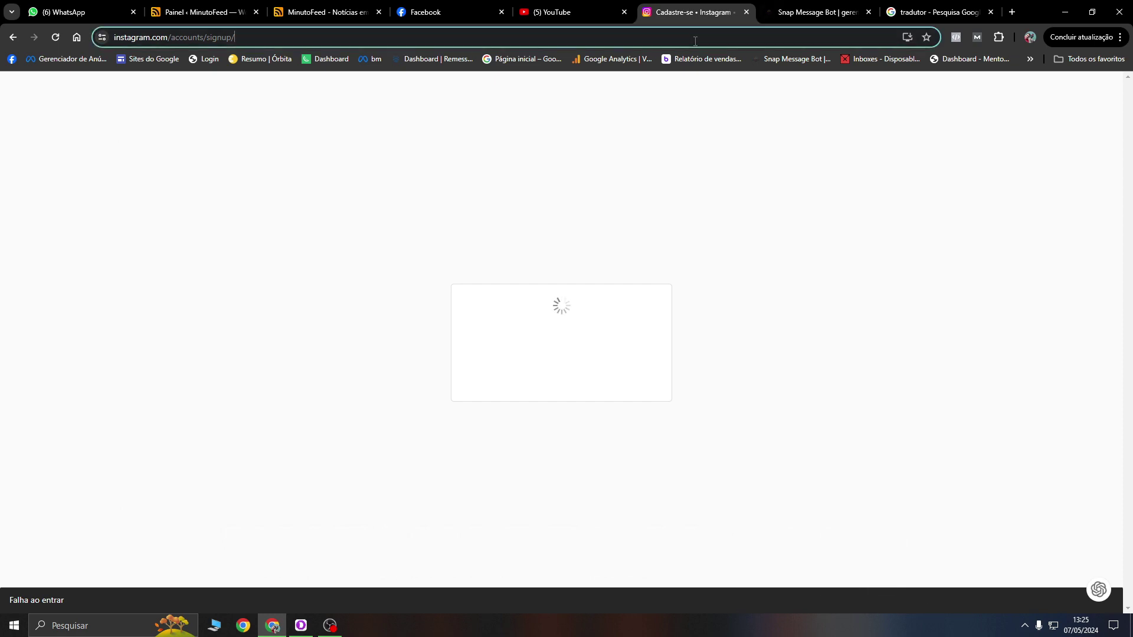
pyautogui.write('instagram.com')
pyautogui.press('Return')
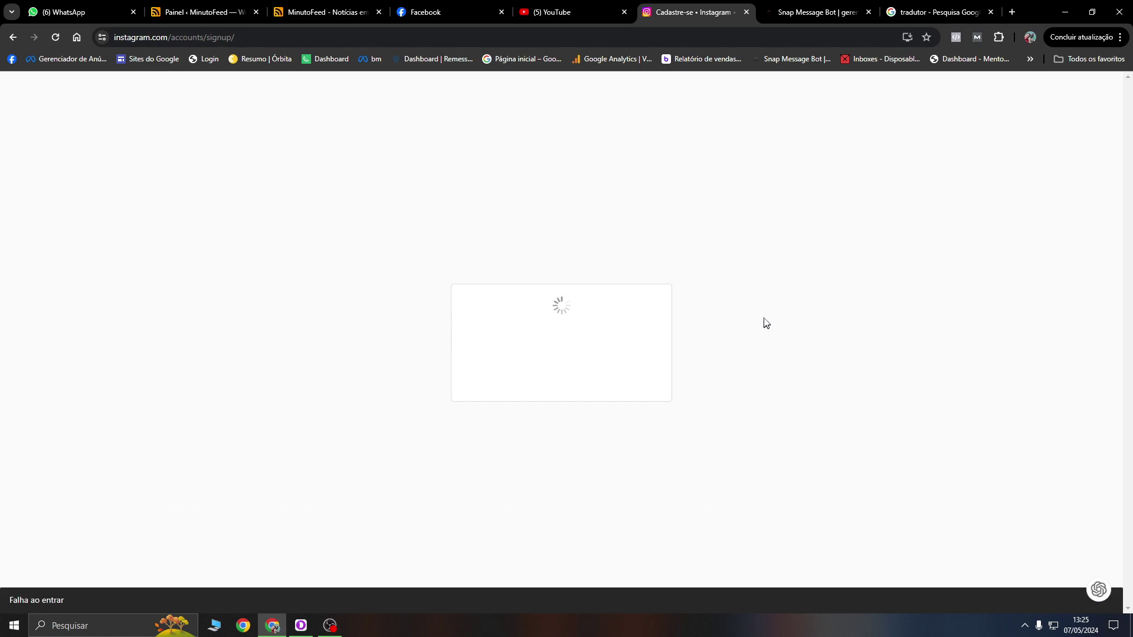
pyautogui.click(746, 12)
# Step: Replace the translator tab's address with 'ins' to reach the suggested Instagram site
pyautogui.click(791, 12)
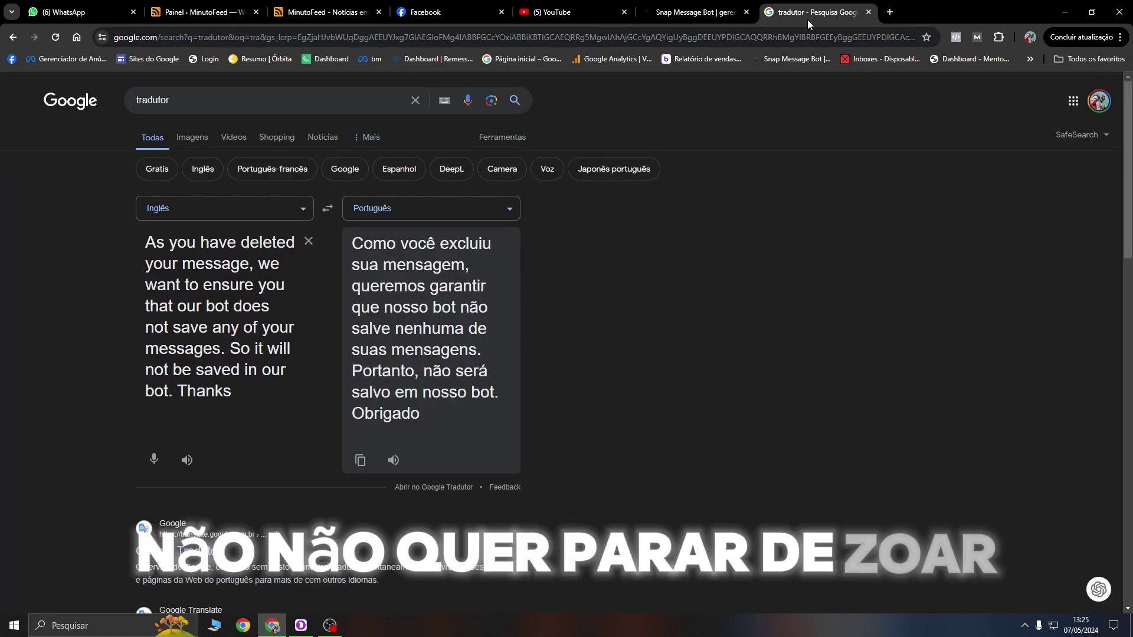
pyautogui.click(788, 34)
pyautogui.write('ins')
pyautogui.press('Return')
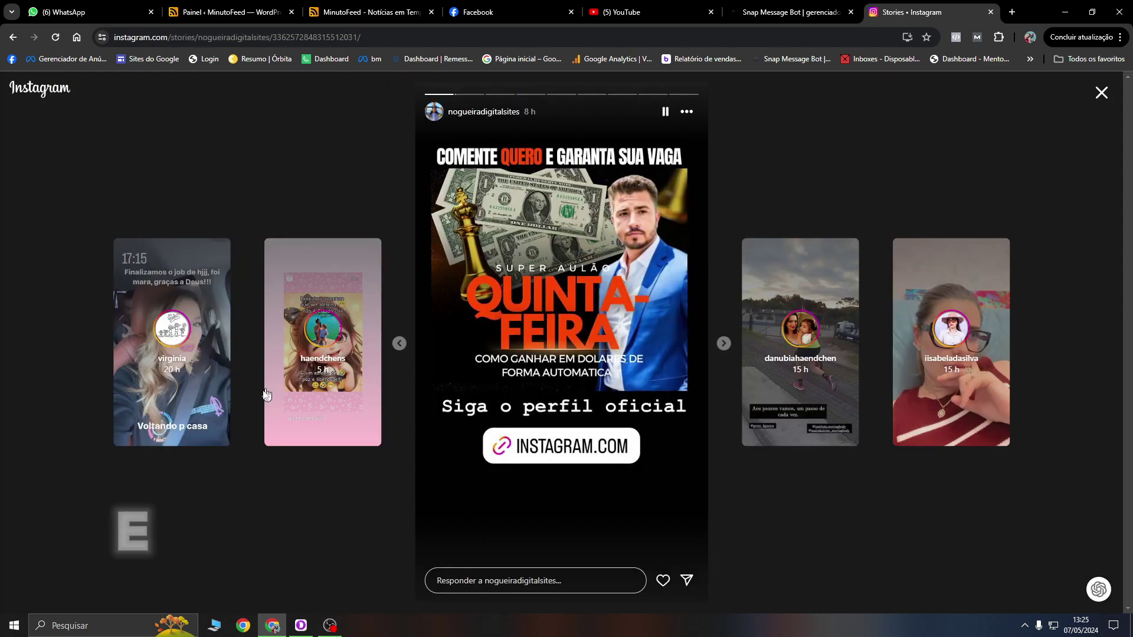
# Step: Open the profile linked from the story and follow it
pyautogui.moveTo(580, 444)
pyautogui.click(559, 420)
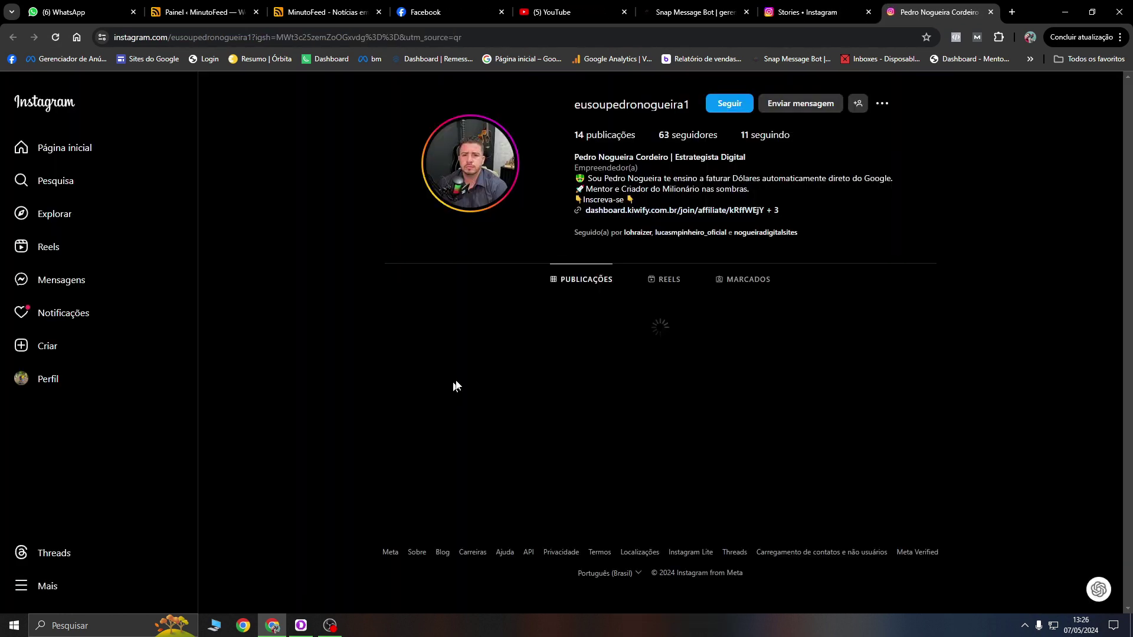
pyautogui.click(728, 103)
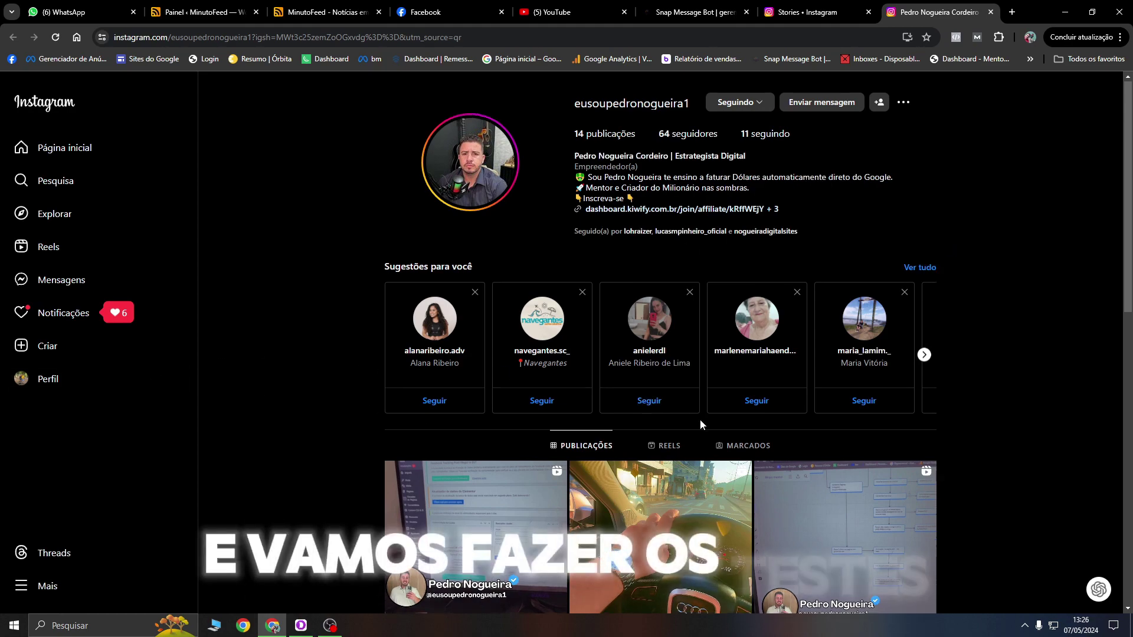
# Step: Like the '3 dicas de sucesso' car reel and comment 'oi' on it
pyautogui.scroll(-5, 590, 366)
pyautogui.click(642, 317)
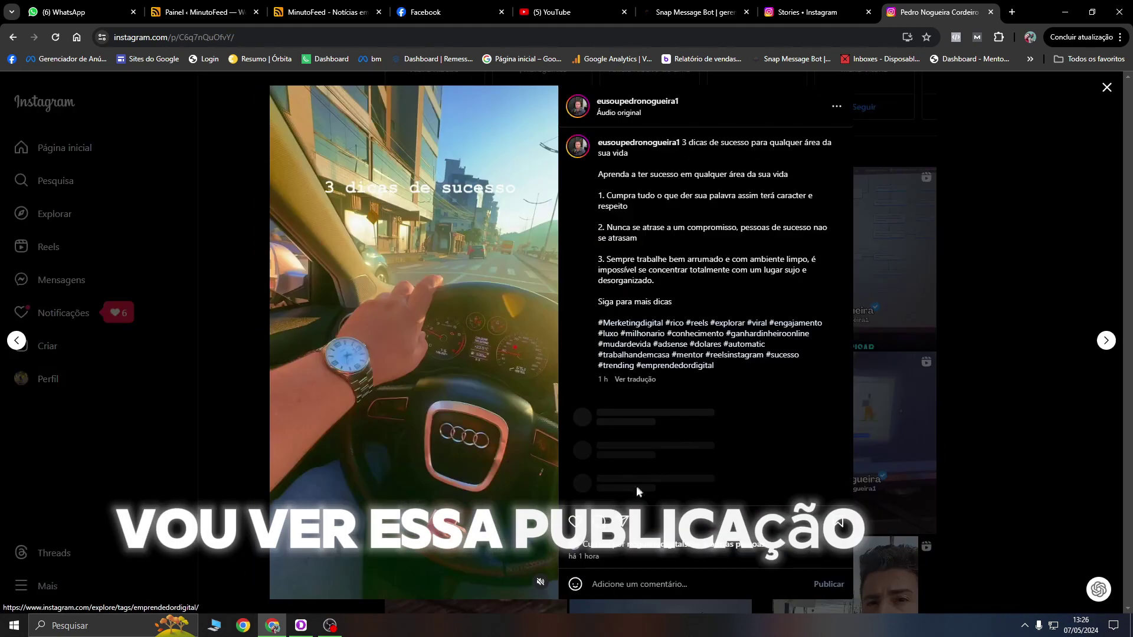
pyautogui.click(575, 521)
pyautogui.click(641, 580)
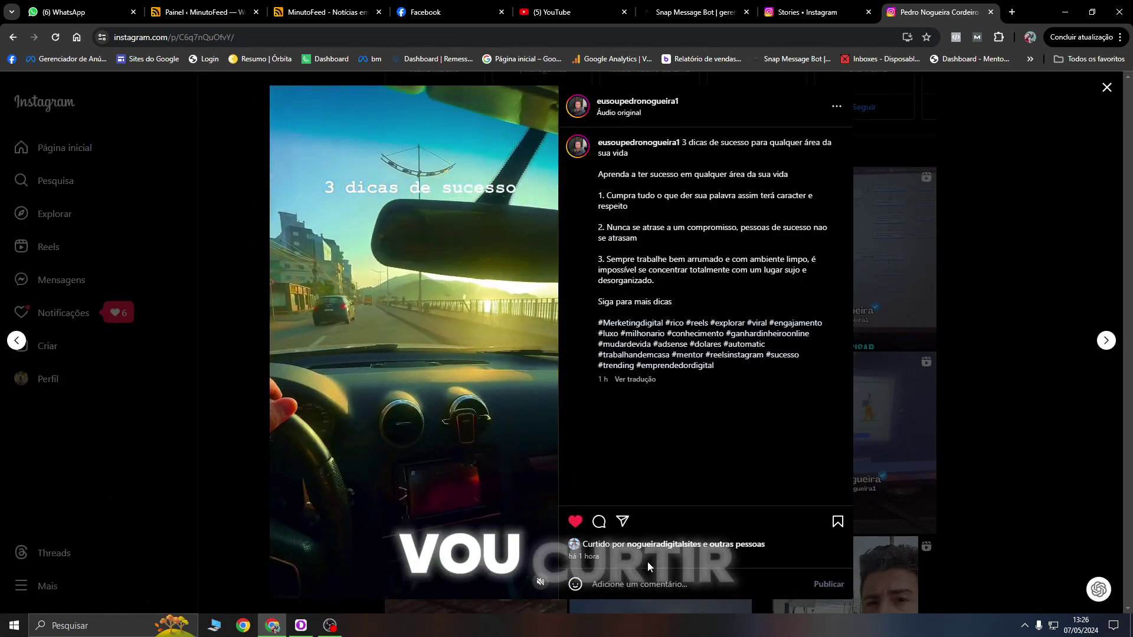
pyautogui.write('oi')
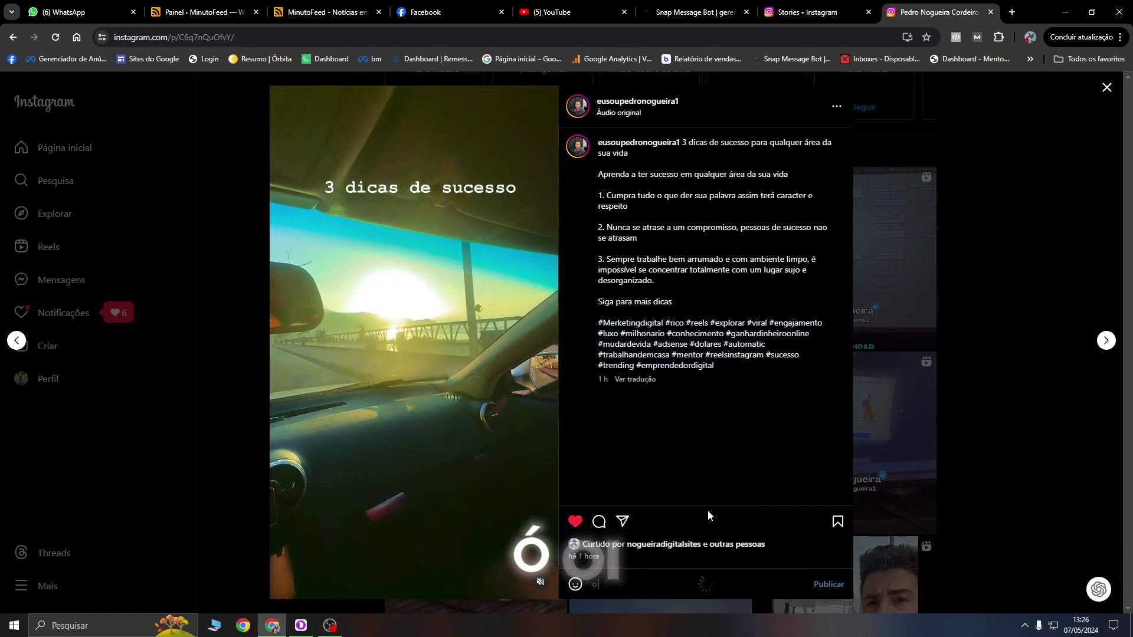
pyautogui.press('Return')
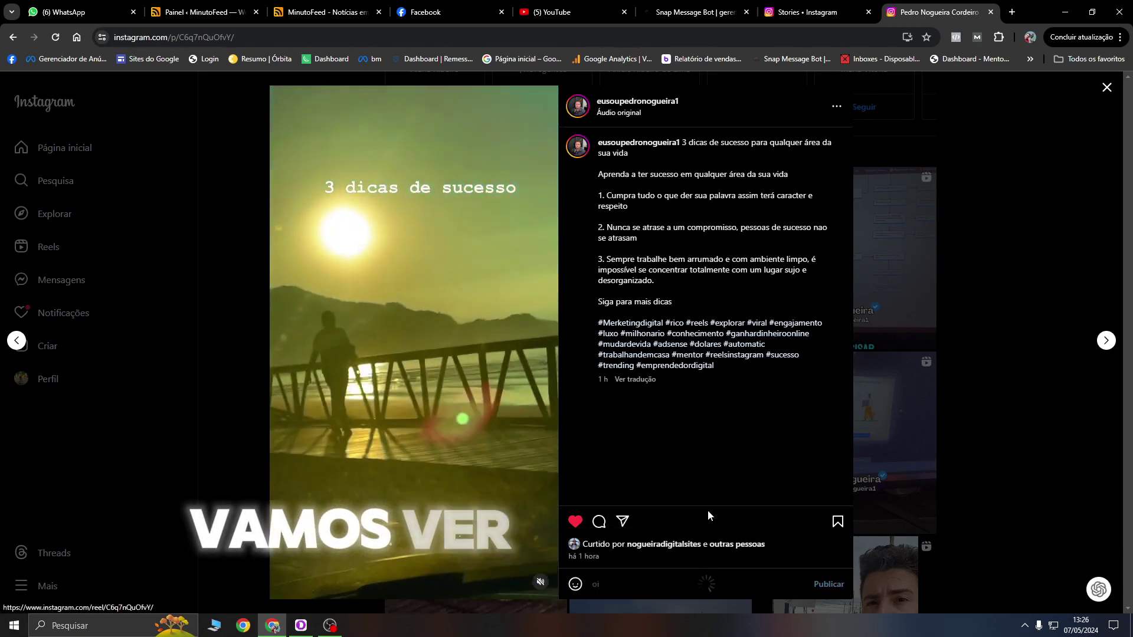
pyautogui.click(1112, 92)
pyautogui.scroll(5, 888, 357)
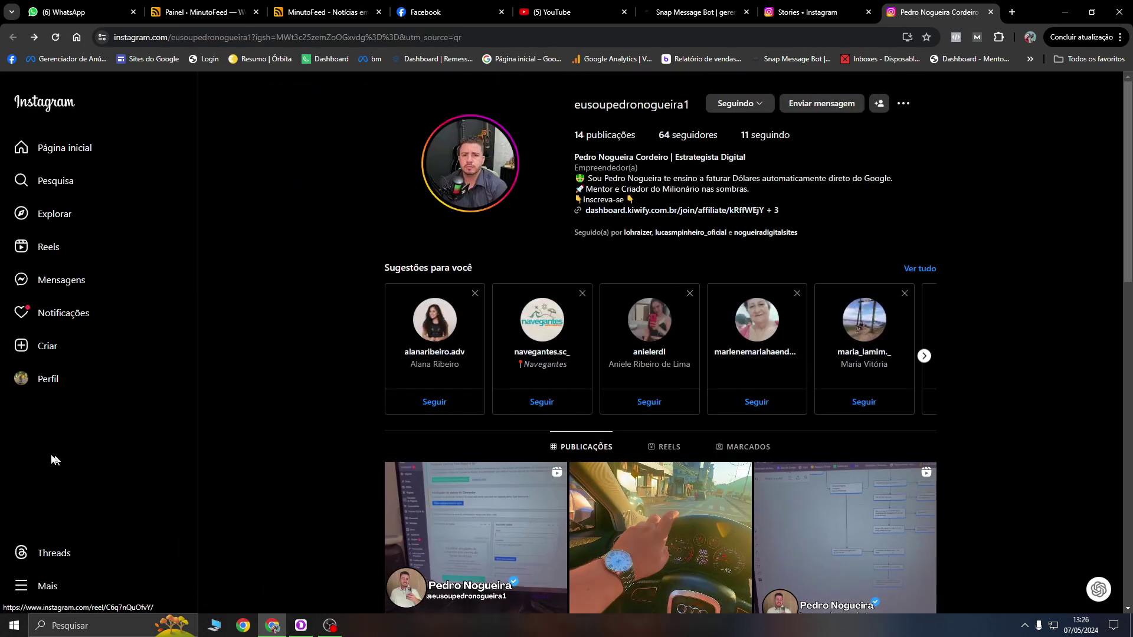
# Step: Open the creator's automatic DM reply and test its chat.whatsapp.com group invite link
pyautogui.click(83, 313)
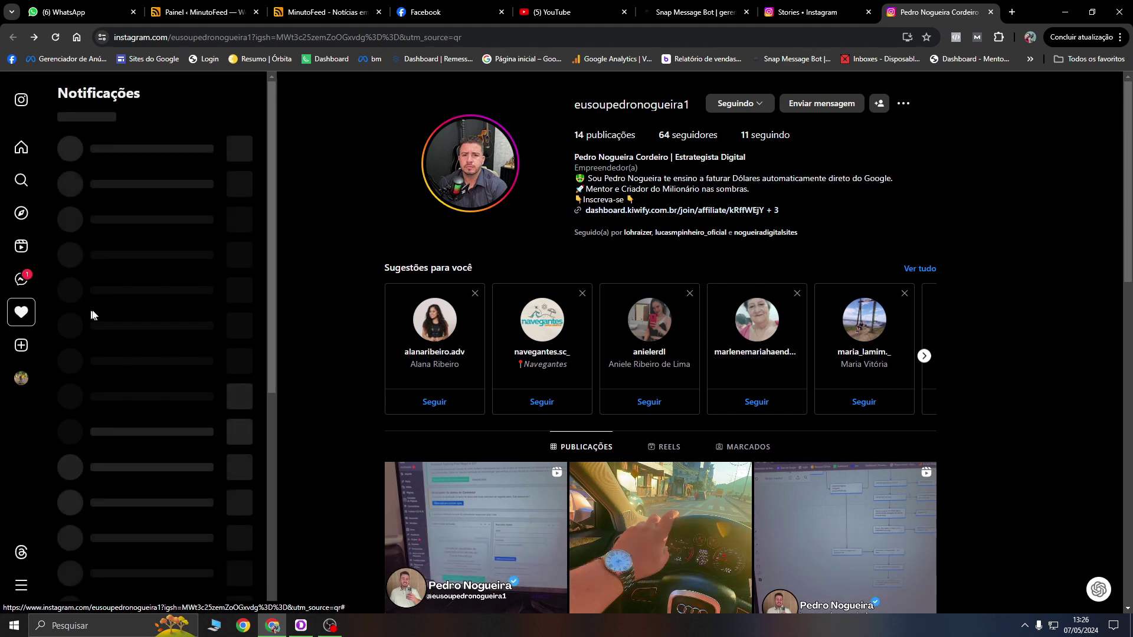
pyautogui.click(21, 291)
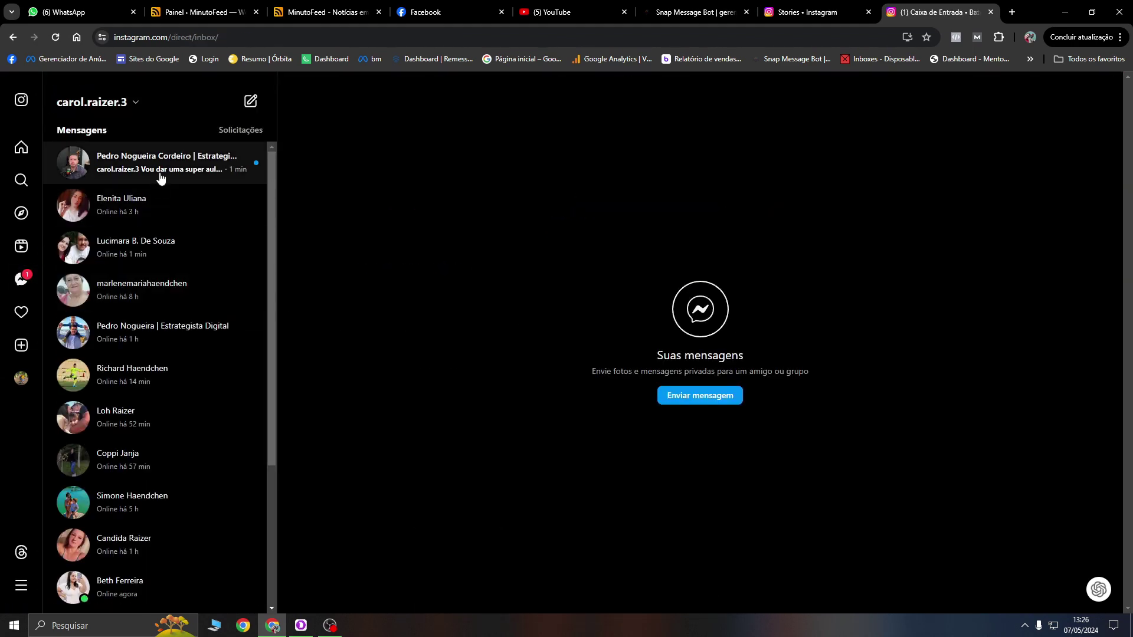
pyautogui.click(160, 178)
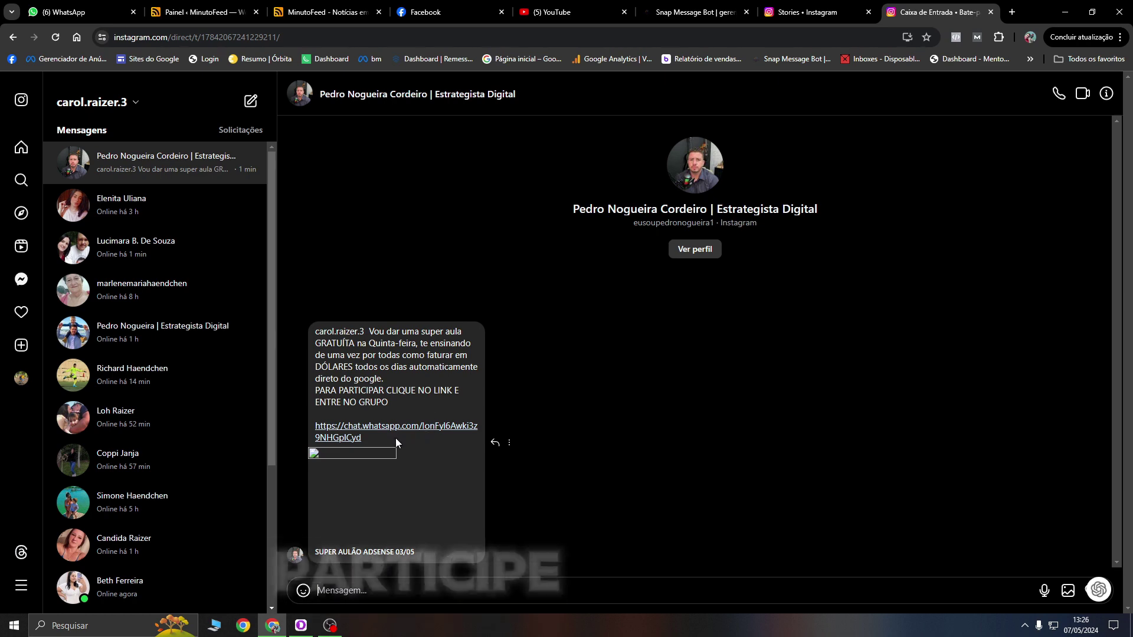
pyautogui.click(399, 427)
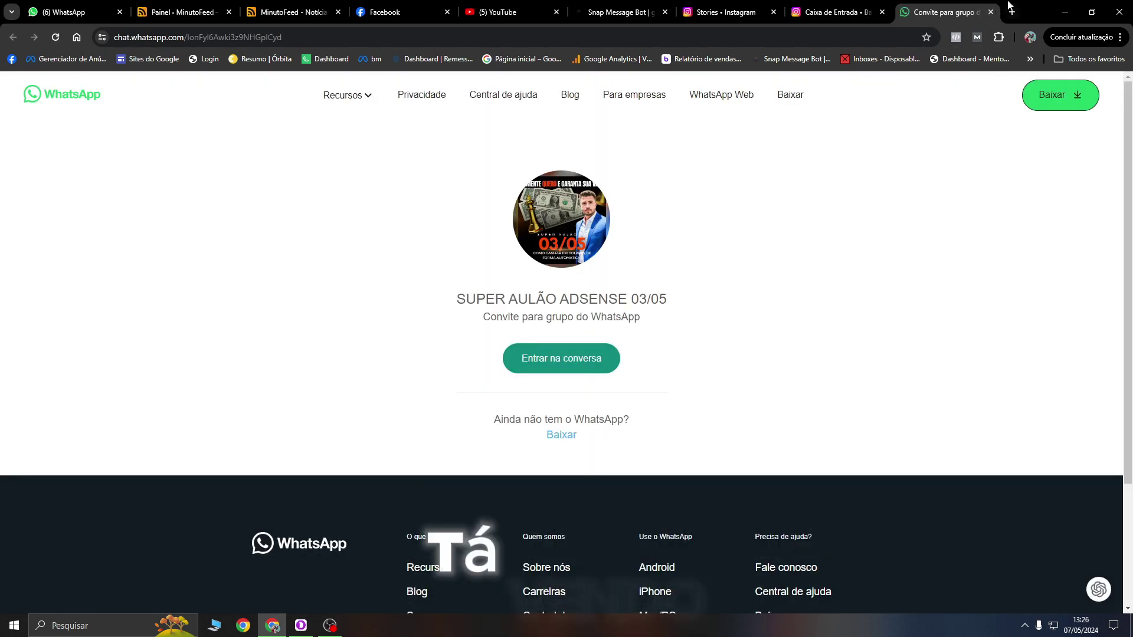
pyautogui.click(992, 12)
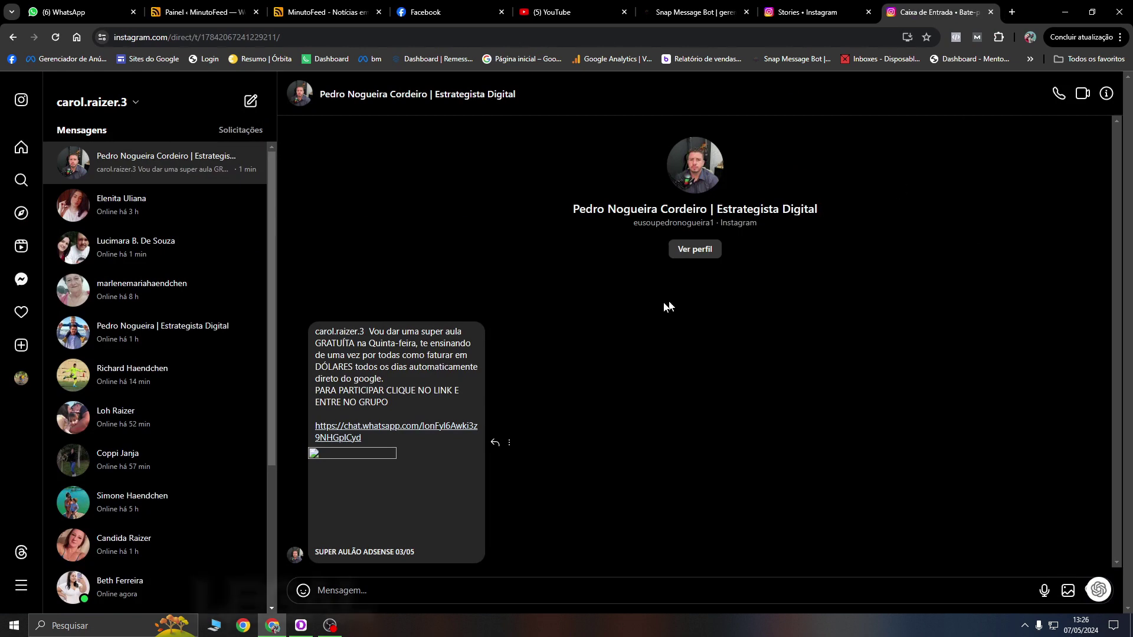
# Step: From the home feed, send a quick emoji reaction to the creator's story
pyautogui.click(21, 147)
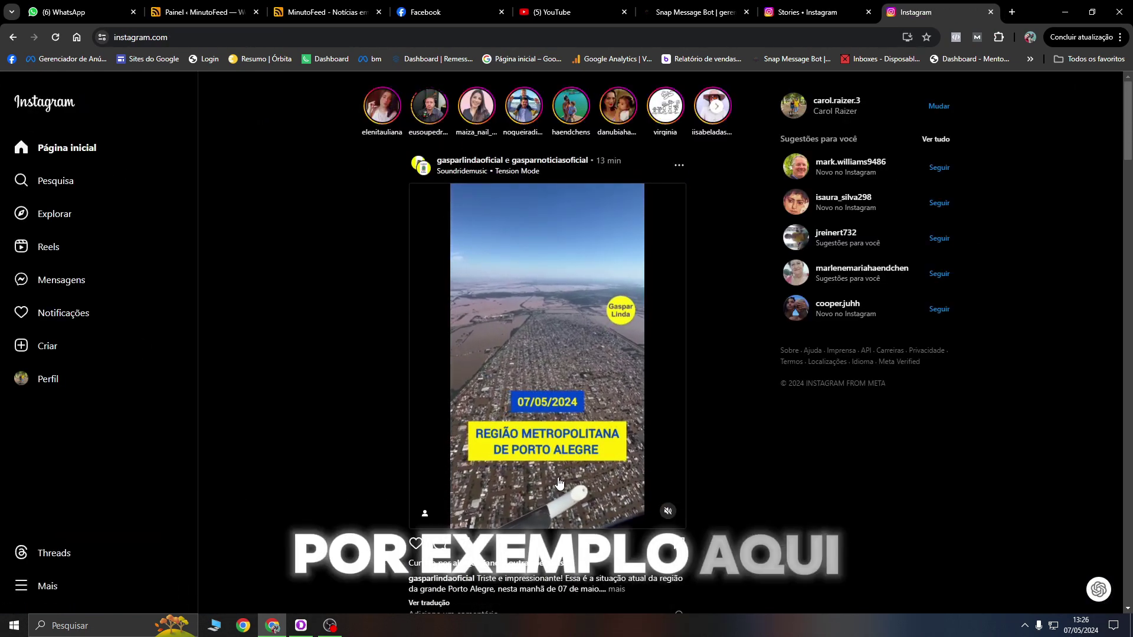
pyautogui.click(429, 105)
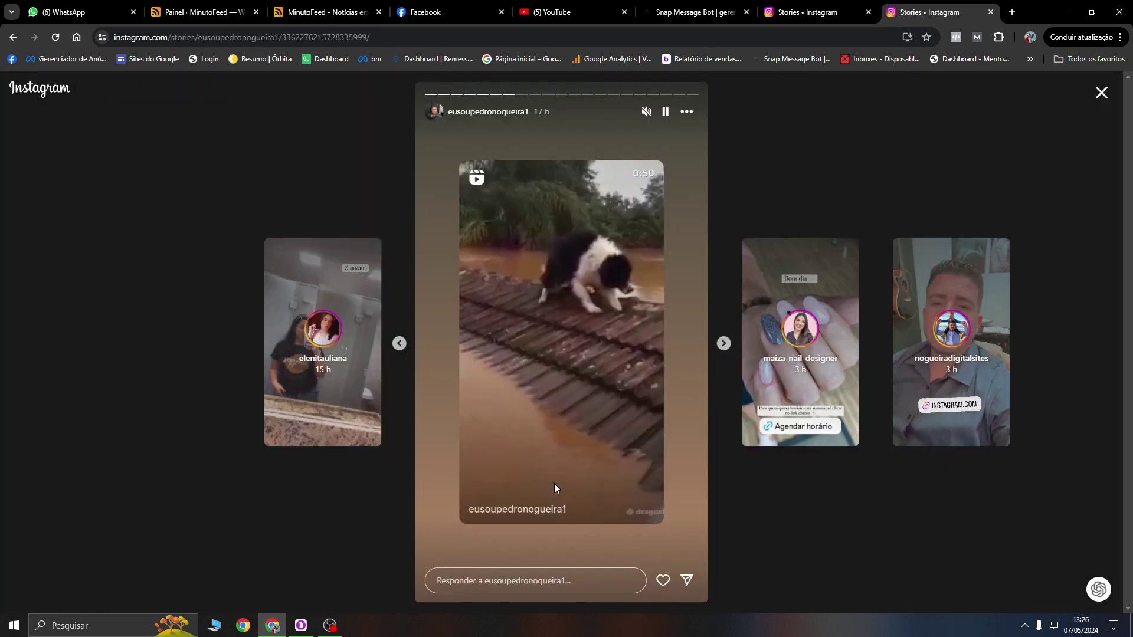
pyautogui.click(561, 581)
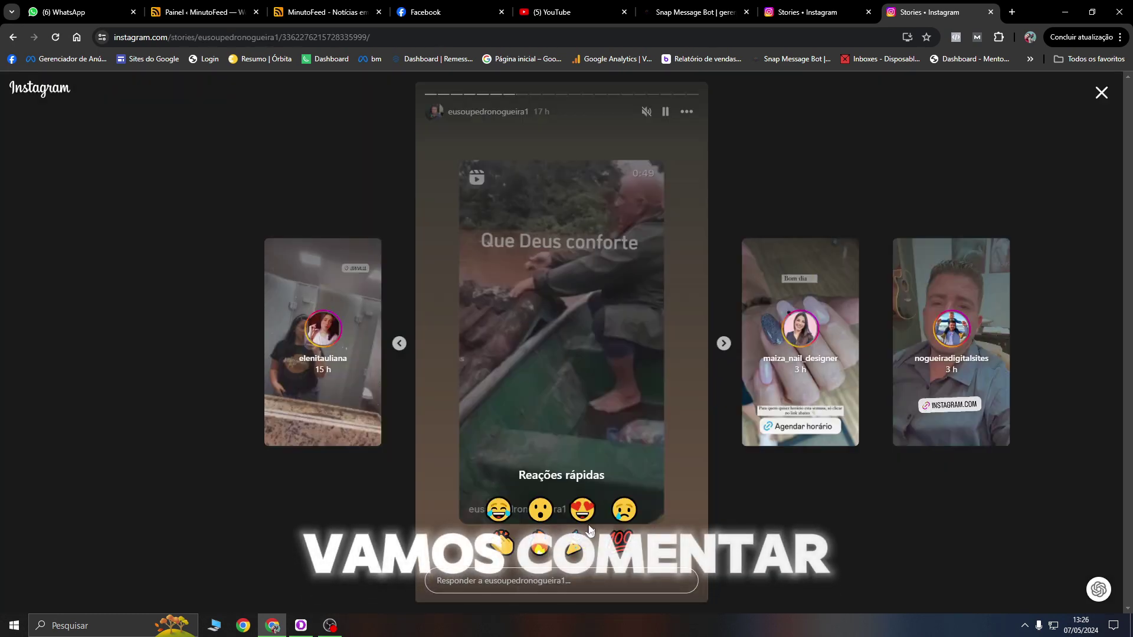
pyautogui.click(625, 509)
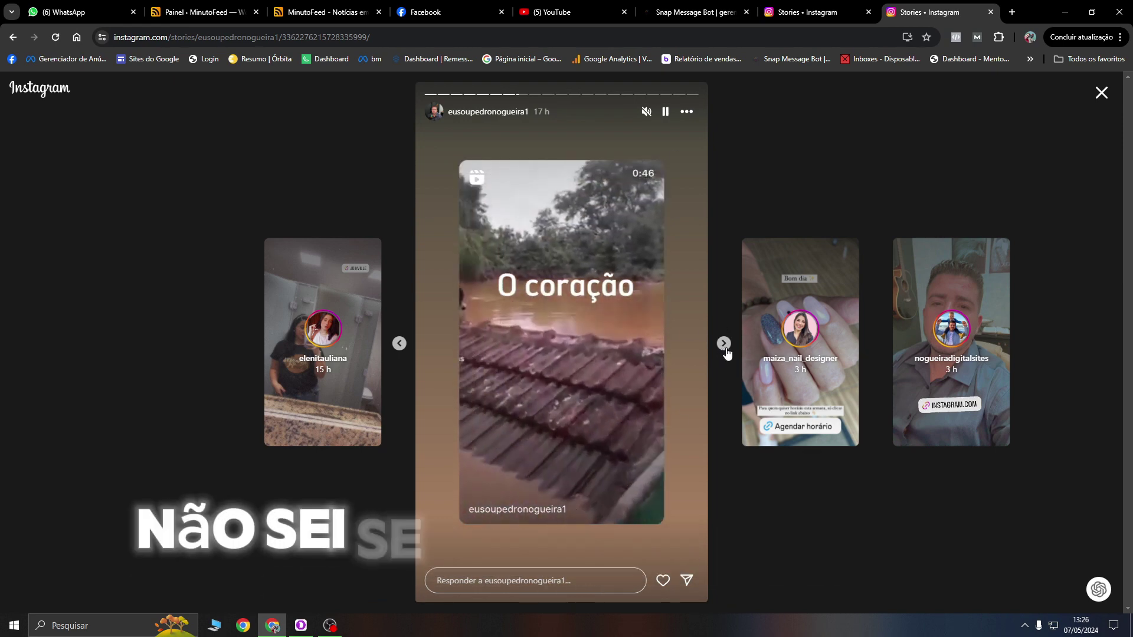
# Step: Reply 'dfwe' to the next Boa noite story
pyautogui.click(724, 343)
pyautogui.click(534, 581)
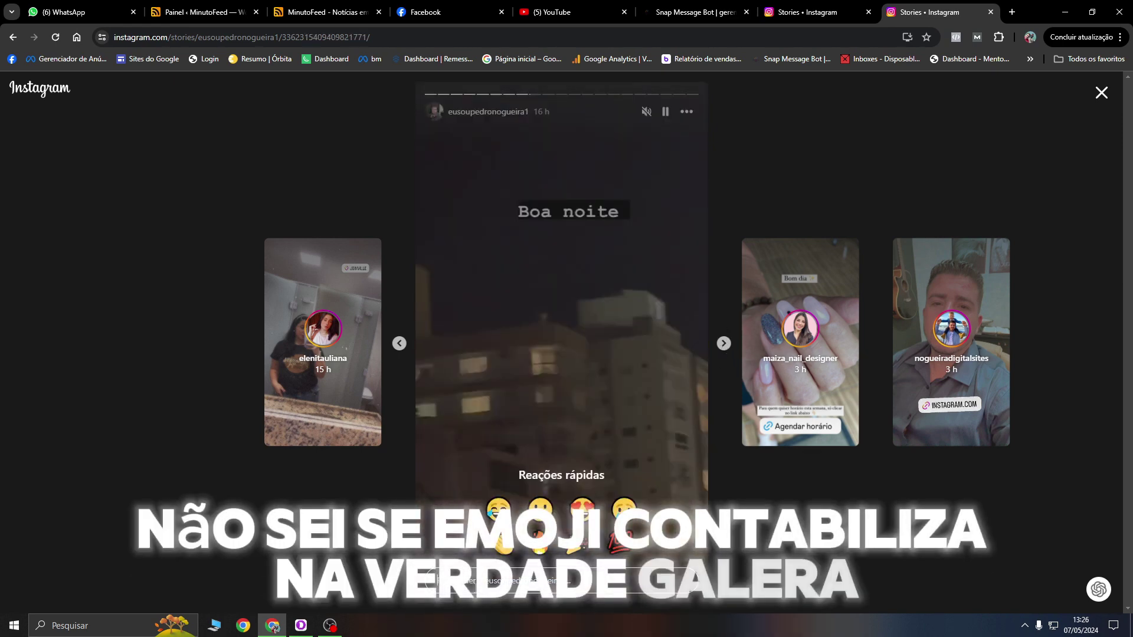
pyautogui.write('dfwe')
pyautogui.click(675, 580)
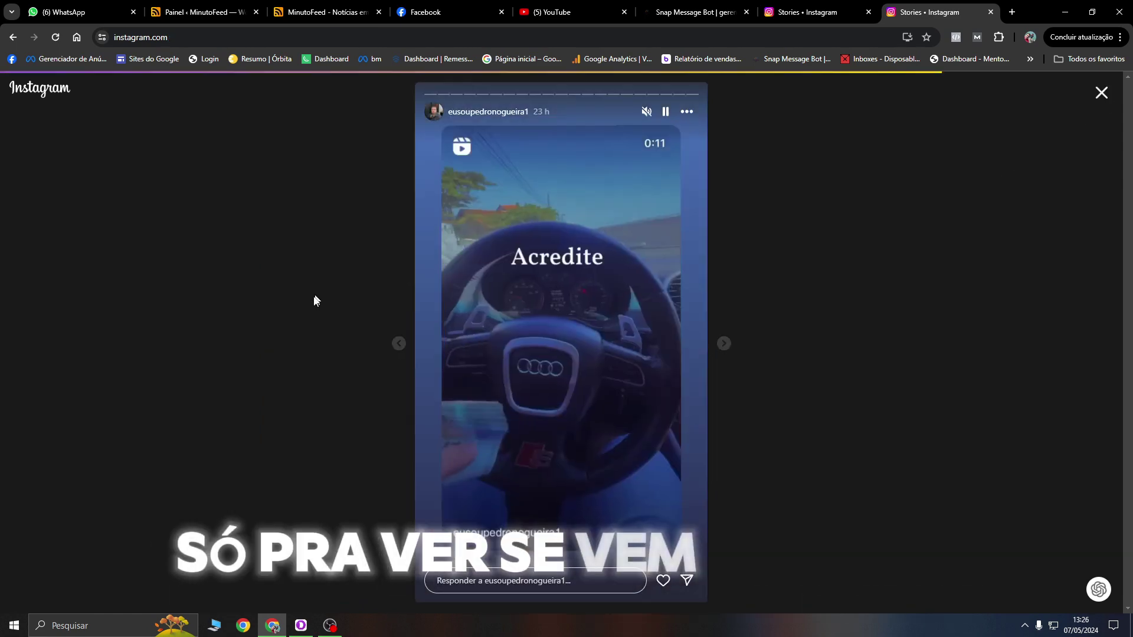
# Step: Open the DM thread with the story's author to check the automatic thank-you replies
pyautogui.press('Escape')
pyautogui.click(42, 282)
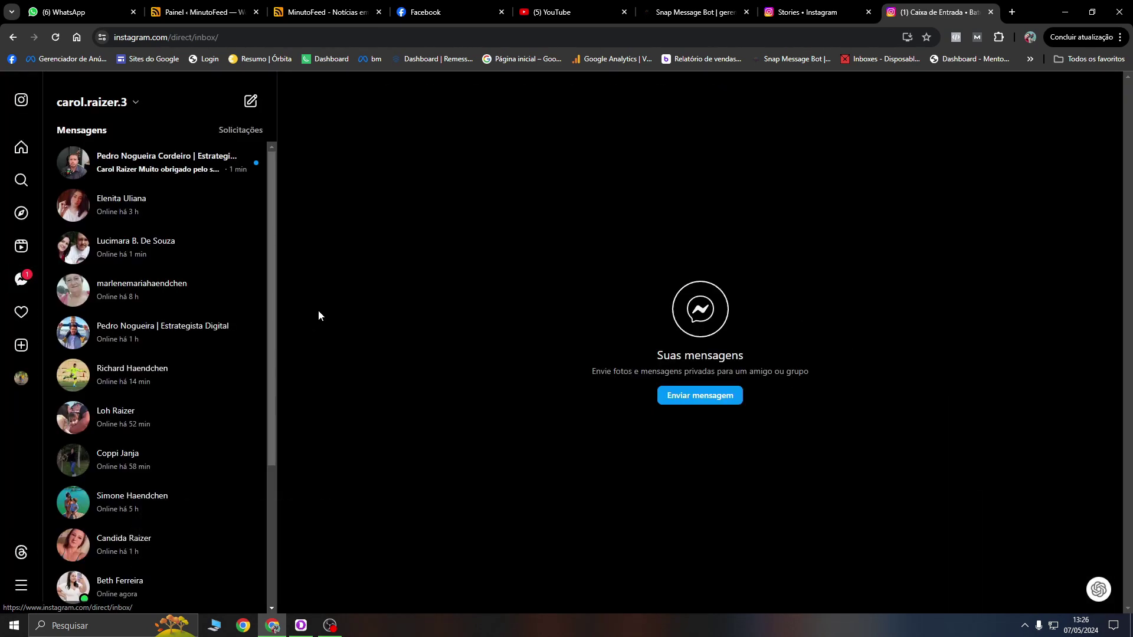
pyautogui.click(141, 171)
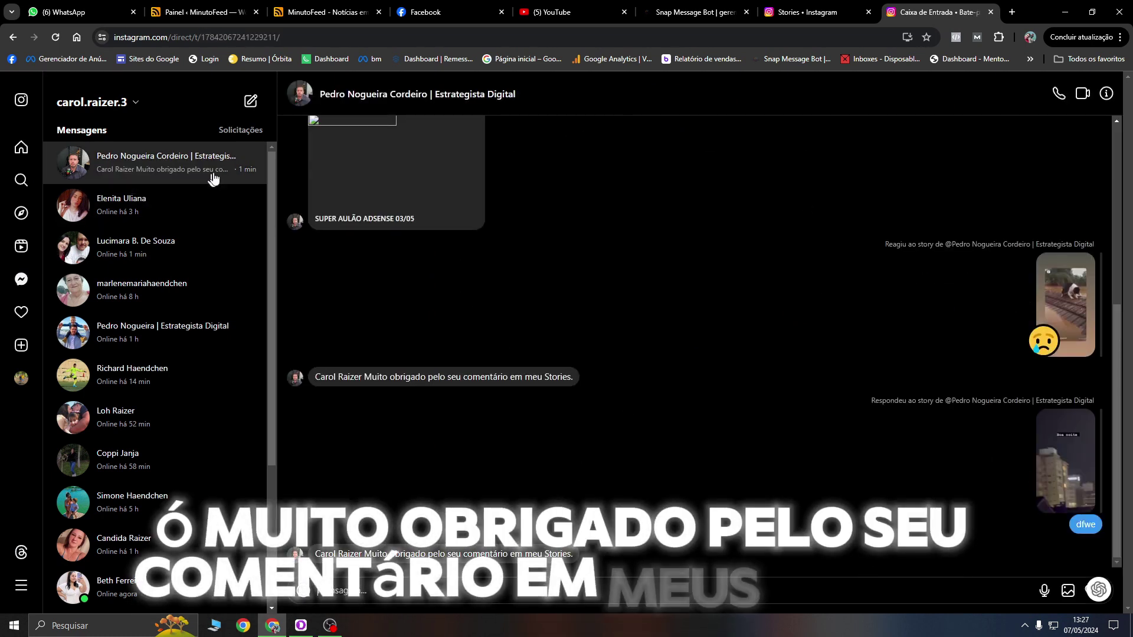
pyautogui.click(33, 111)
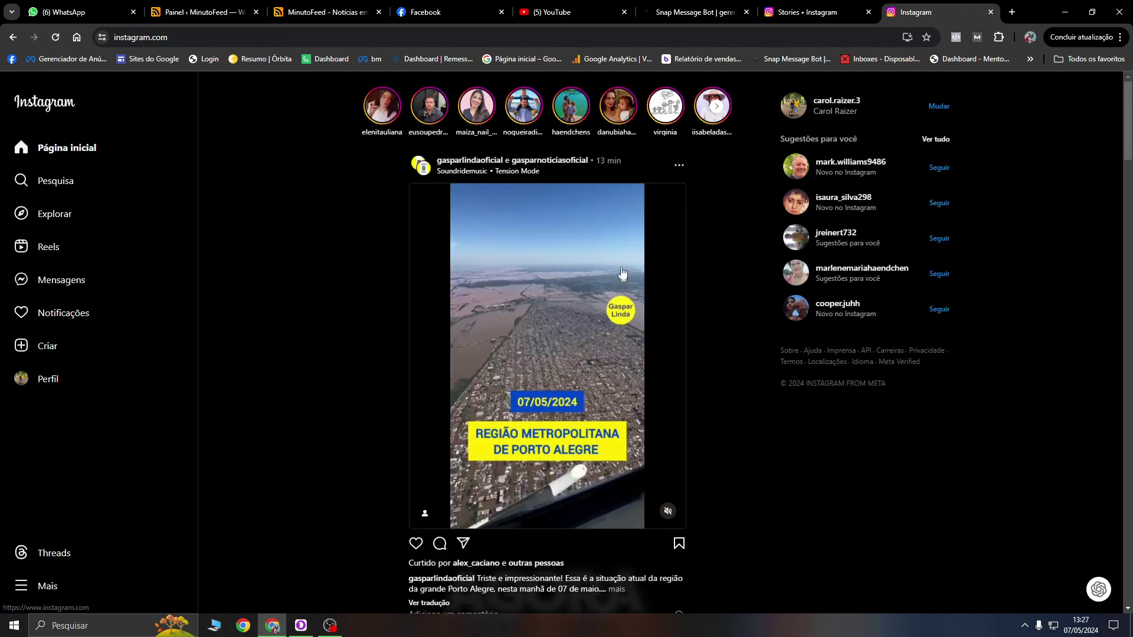
pyautogui.scroll(-9, 354, 177)
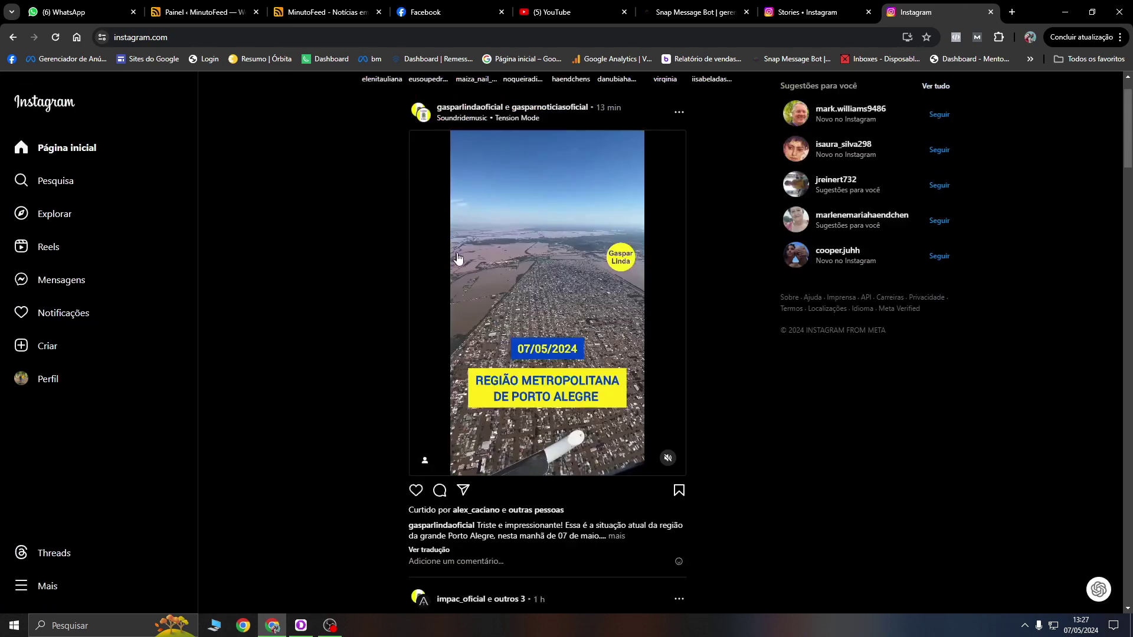
pyautogui.scroll(9, 435, 116)
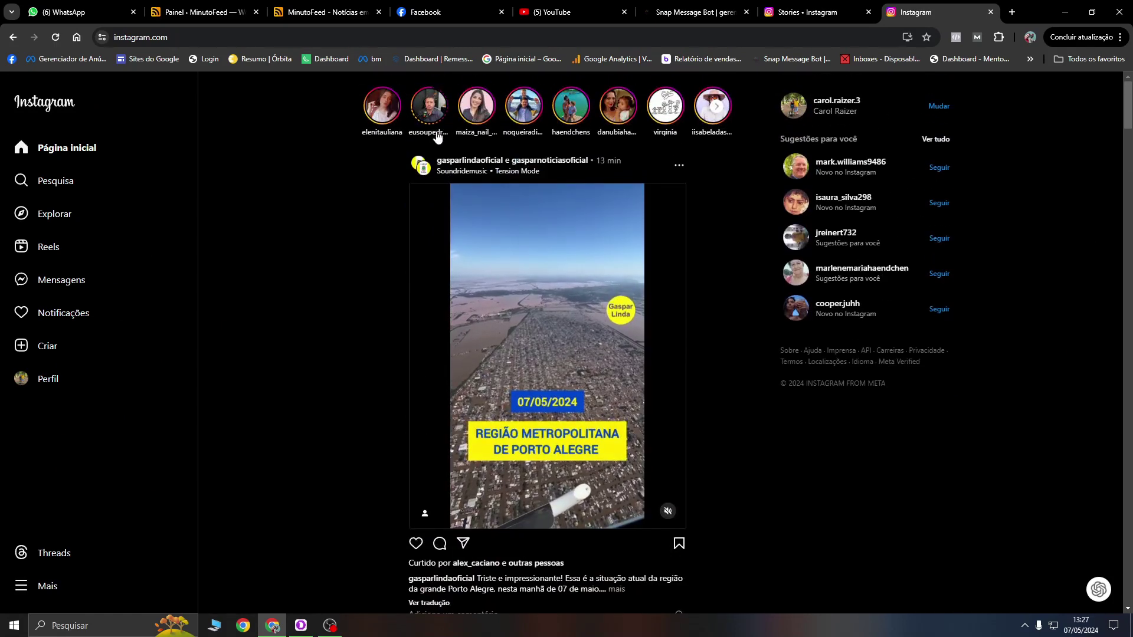
pyautogui.click(438, 136)
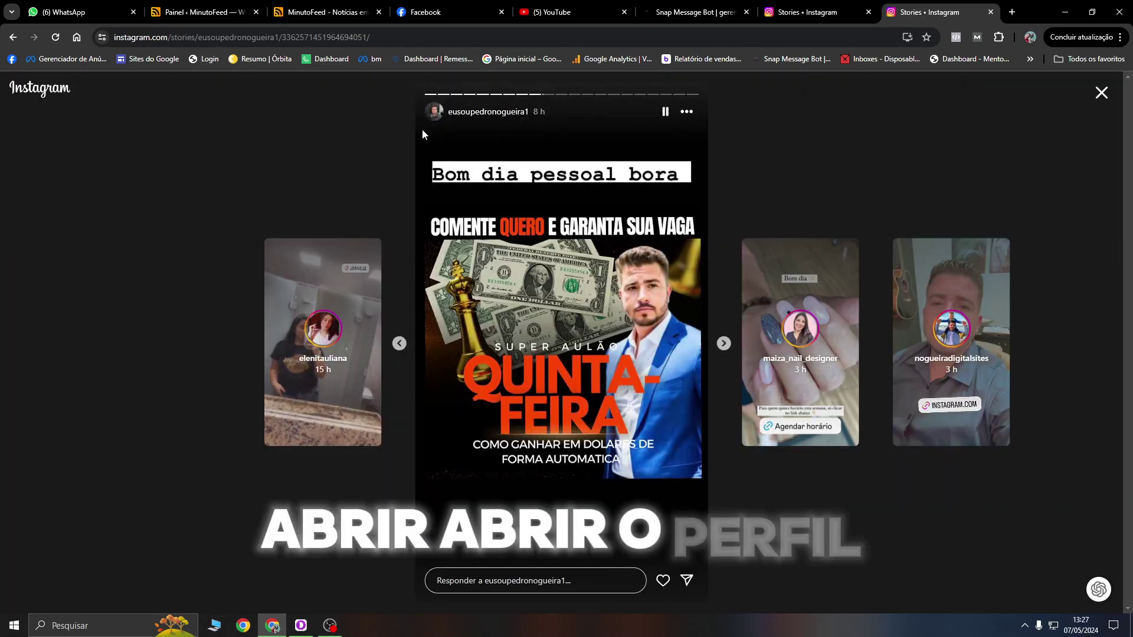
pyautogui.click(471, 111)
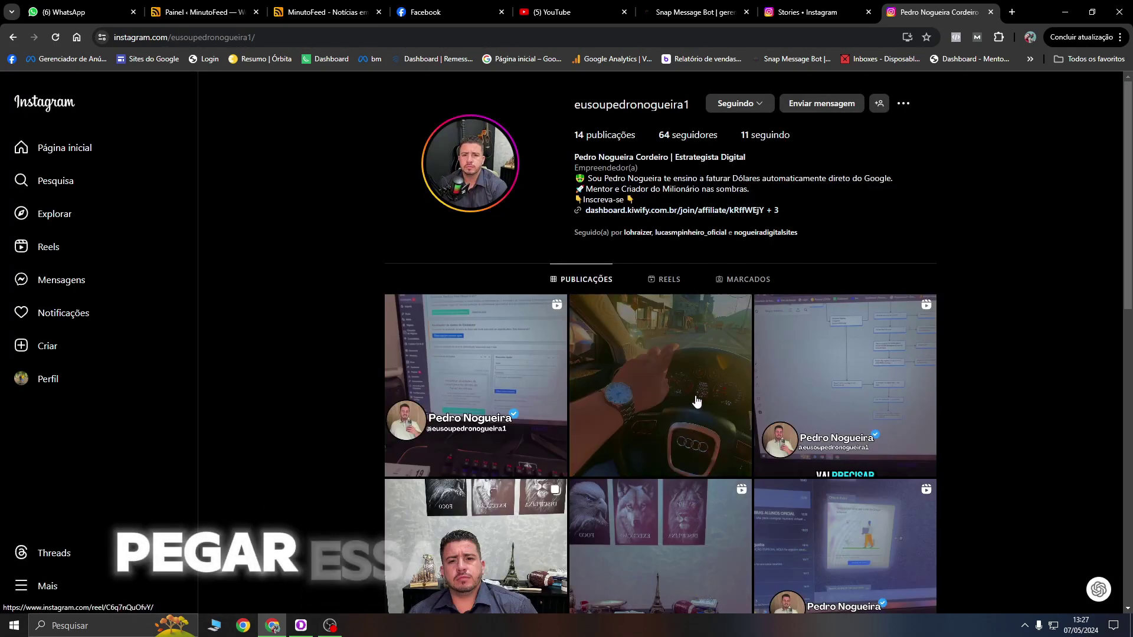
pyautogui.click(697, 402)
pyautogui.click(624, 522)
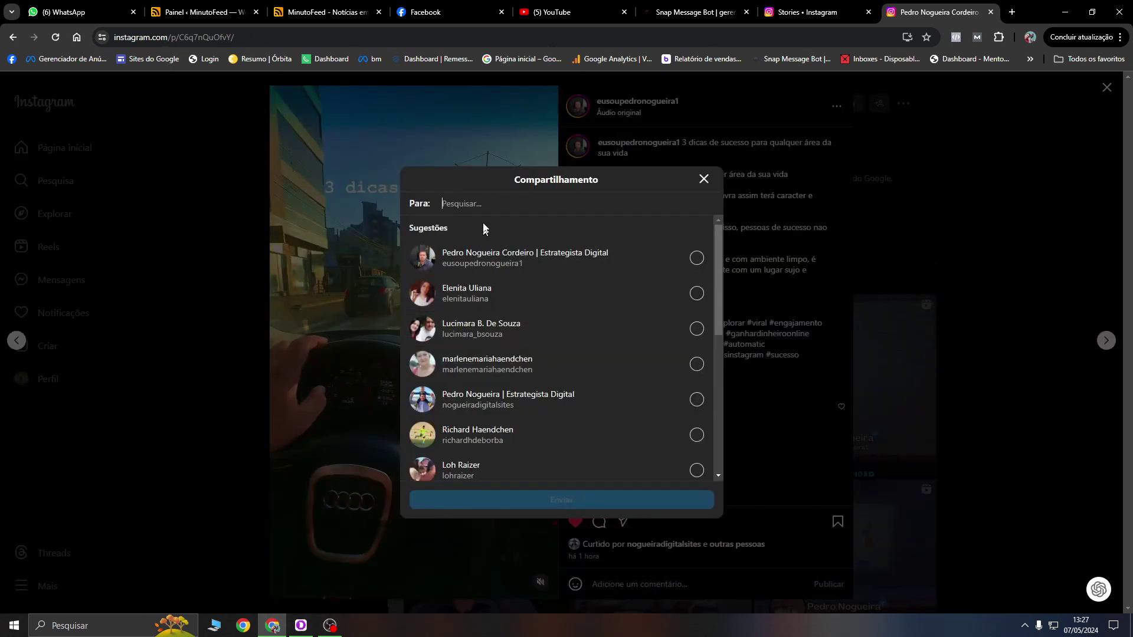
pyautogui.scroll(-5, 557, 380)
pyautogui.scroll(5, 630, 374)
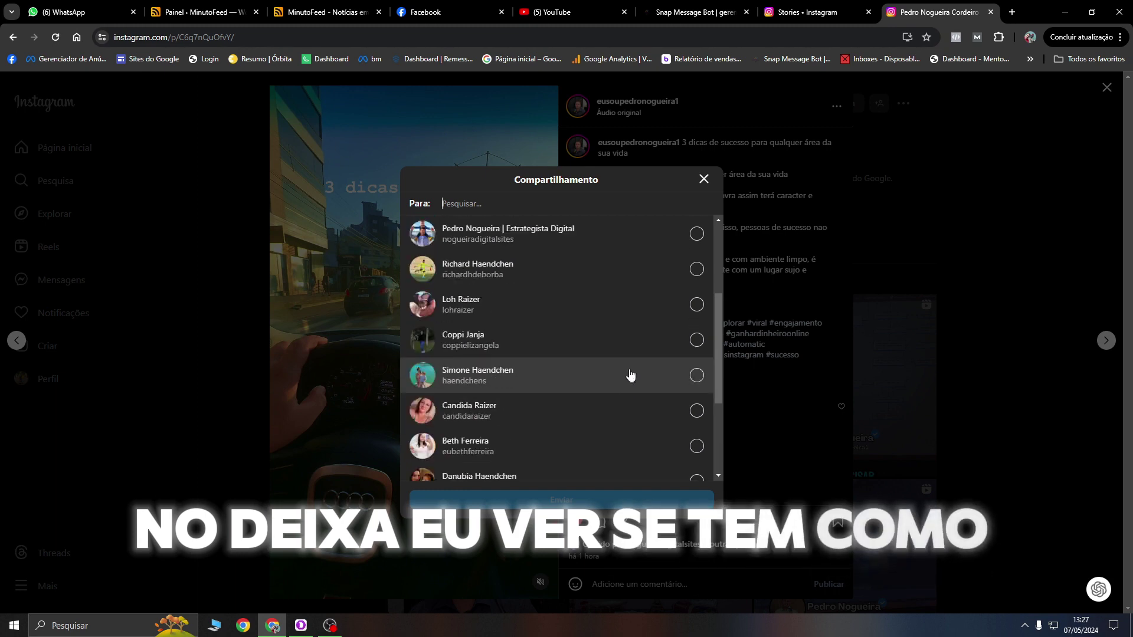
pyautogui.click(704, 181)
pyautogui.click(625, 521)
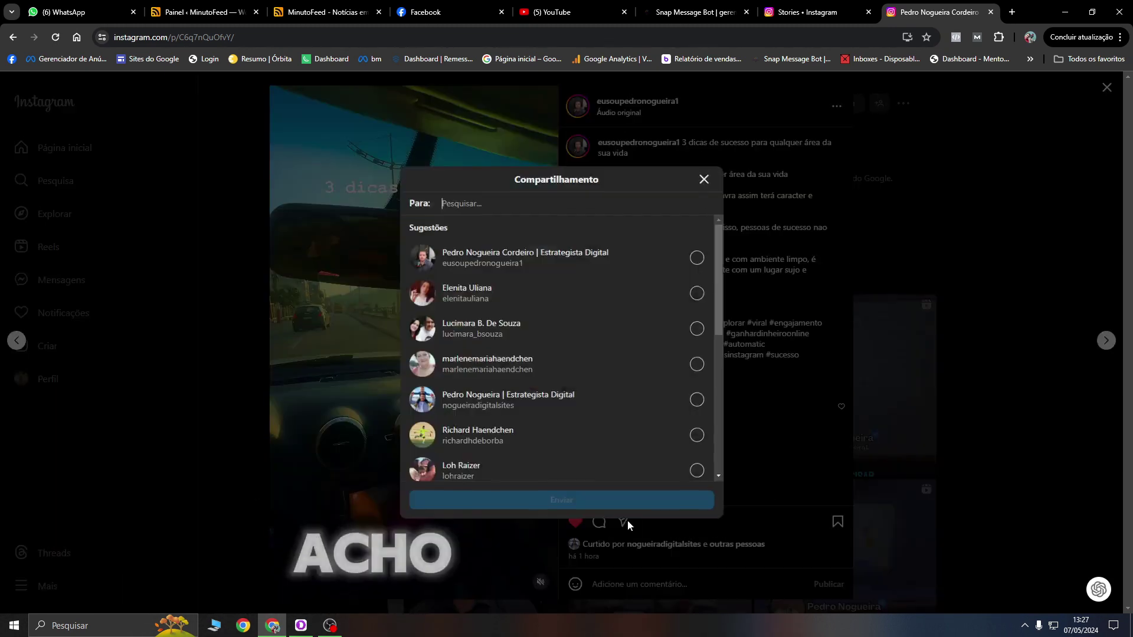
pyautogui.scroll(-4, 627, 435)
pyautogui.scroll(4, 645, 420)
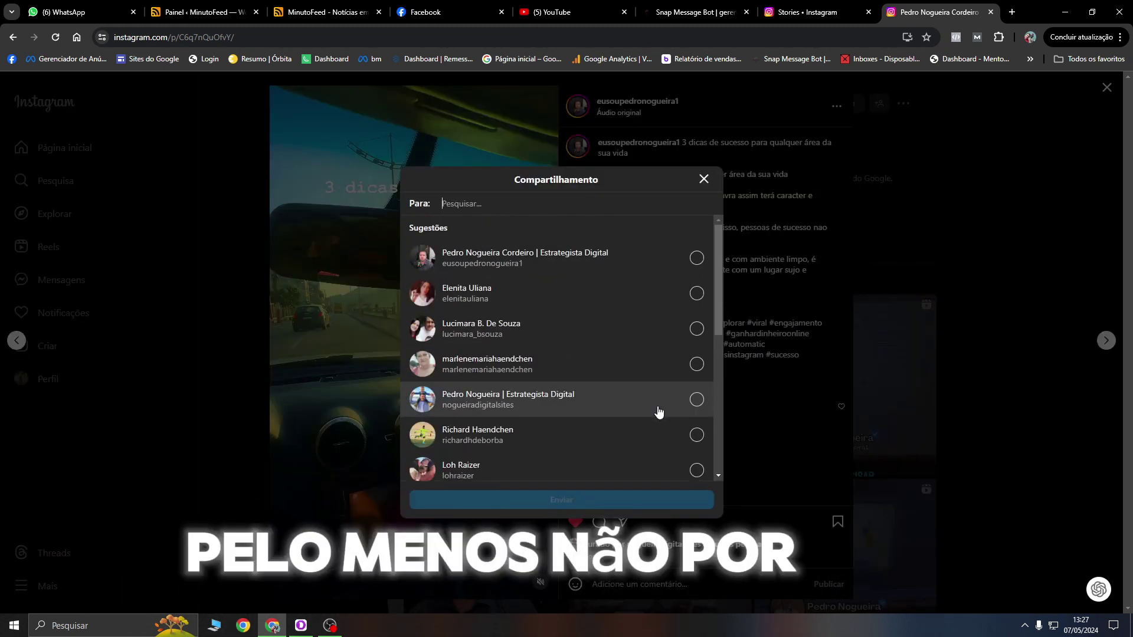
pyautogui.click(703, 179)
pyautogui.click(126, 238)
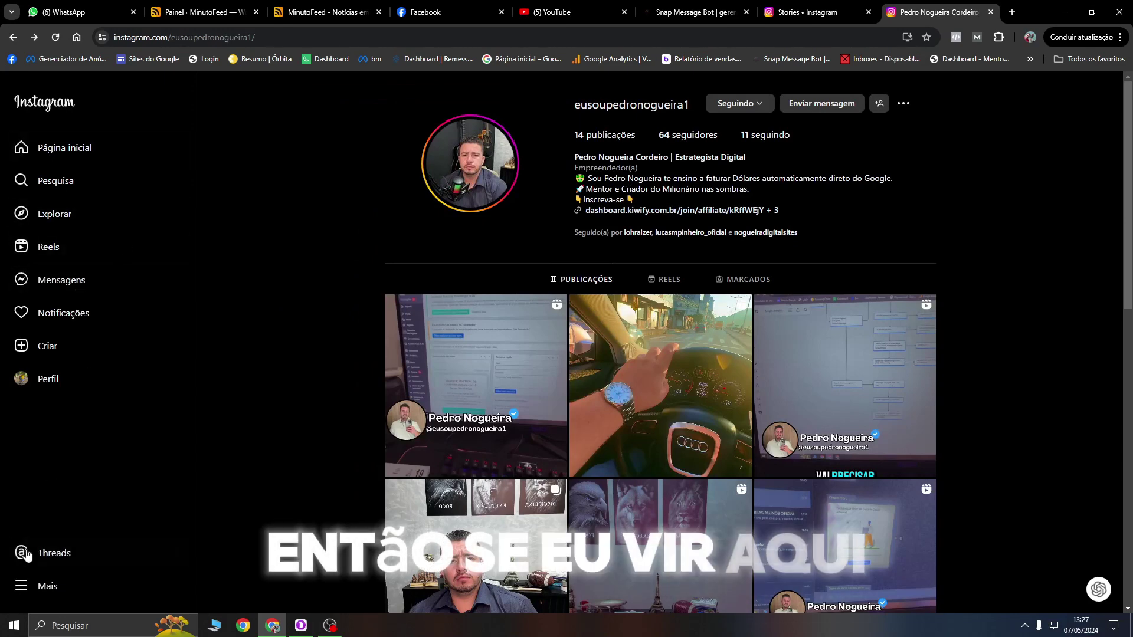
pyautogui.click(55, 352)
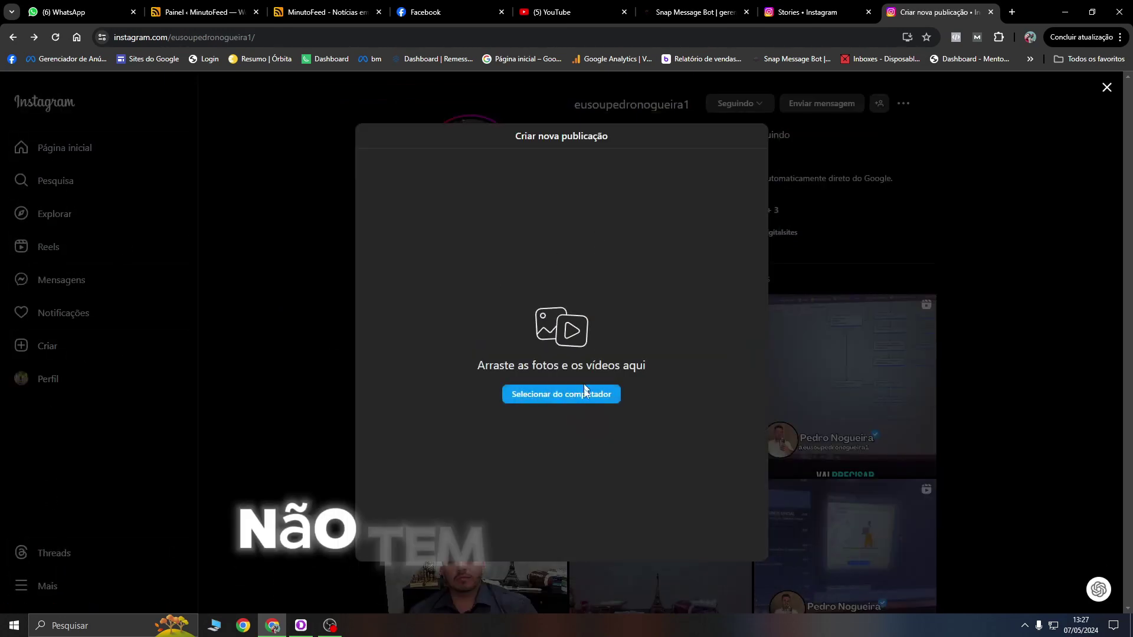
pyautogui.click(1113, 117)
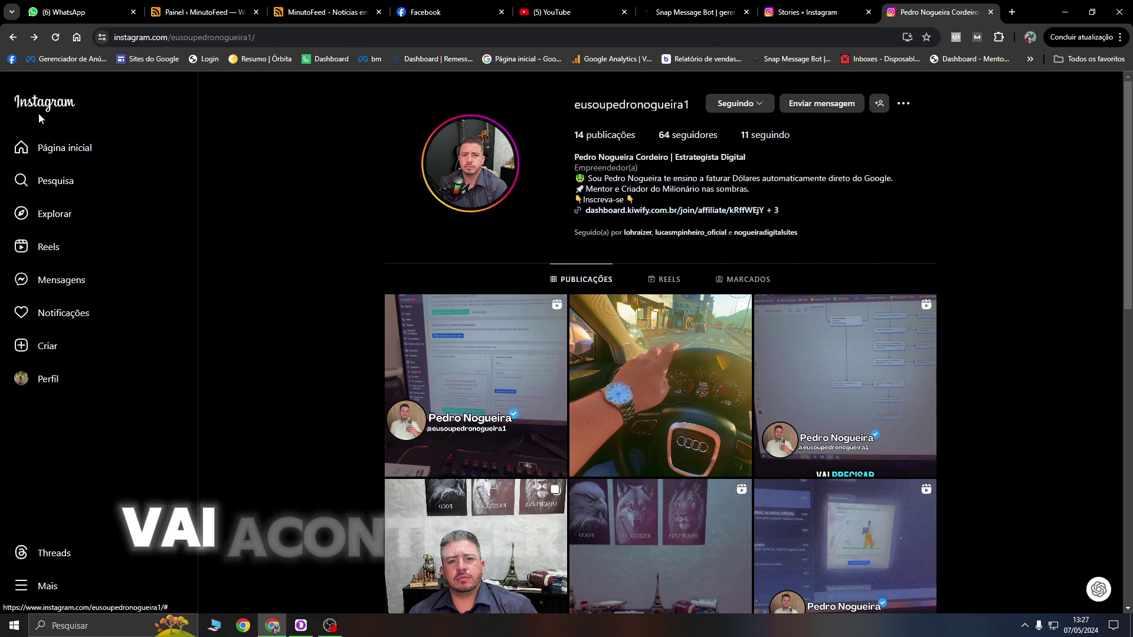
pyautogui.click(21, 151)
pyautogui.scroll(-1, 688, 418)
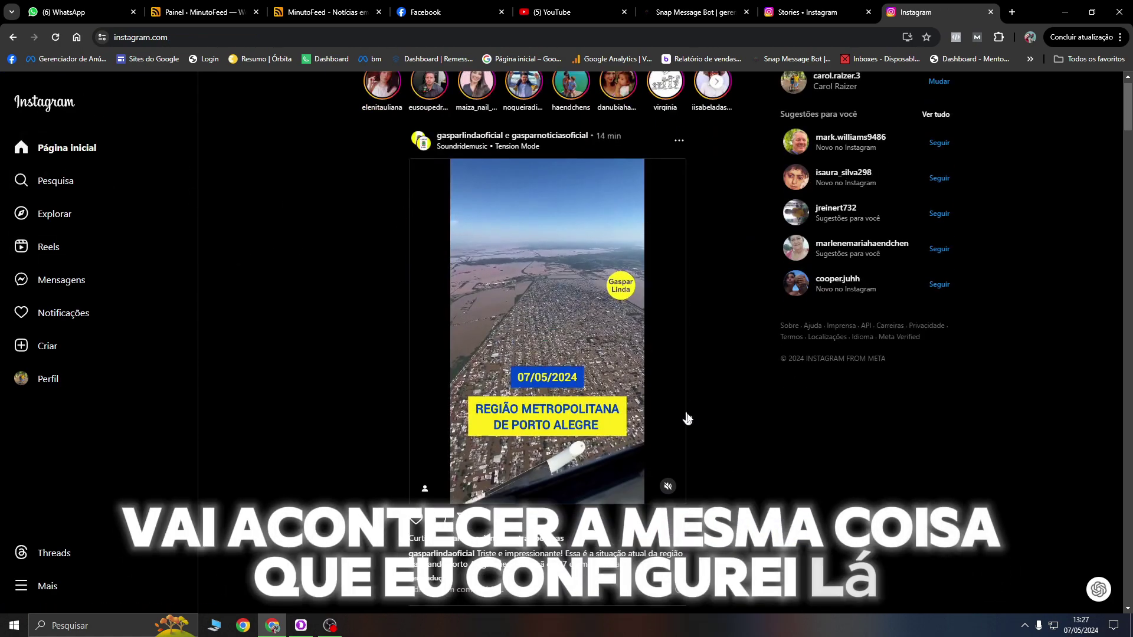
pyautogui.scroll(-10, 774, 379)
pyautogui.scroll(11, 815, 307)
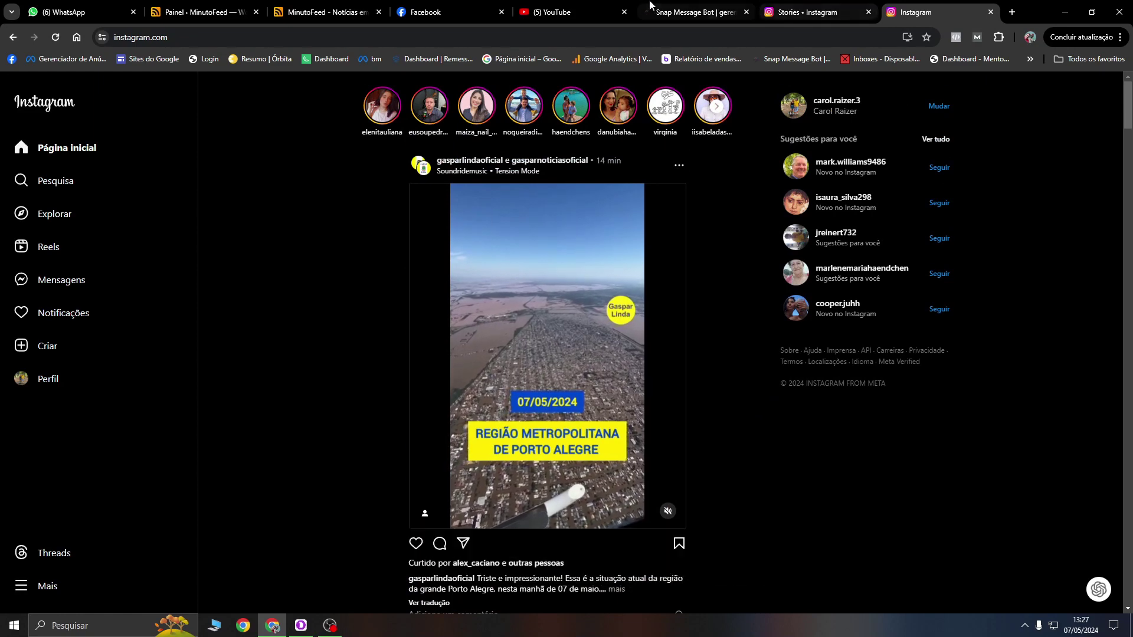
# Step: In Snap Message Bot, go to postagem social > Publicação Multimídia list
pyautogui.click(650, 8)
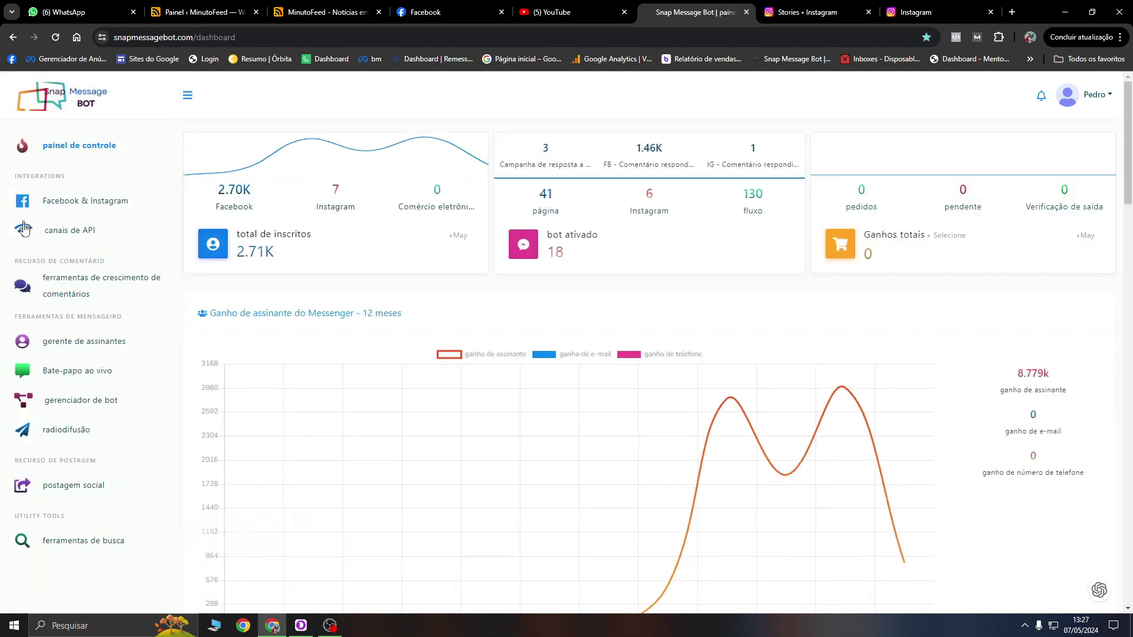
pyautogui.click(65, 492)
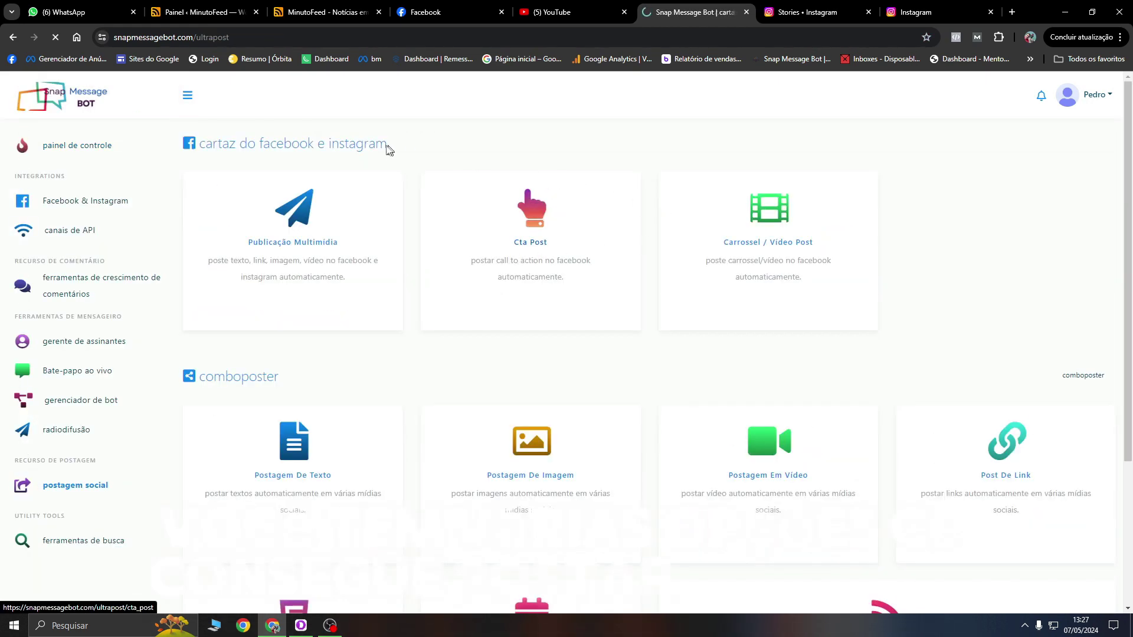
pyautogui.click(269, 247)
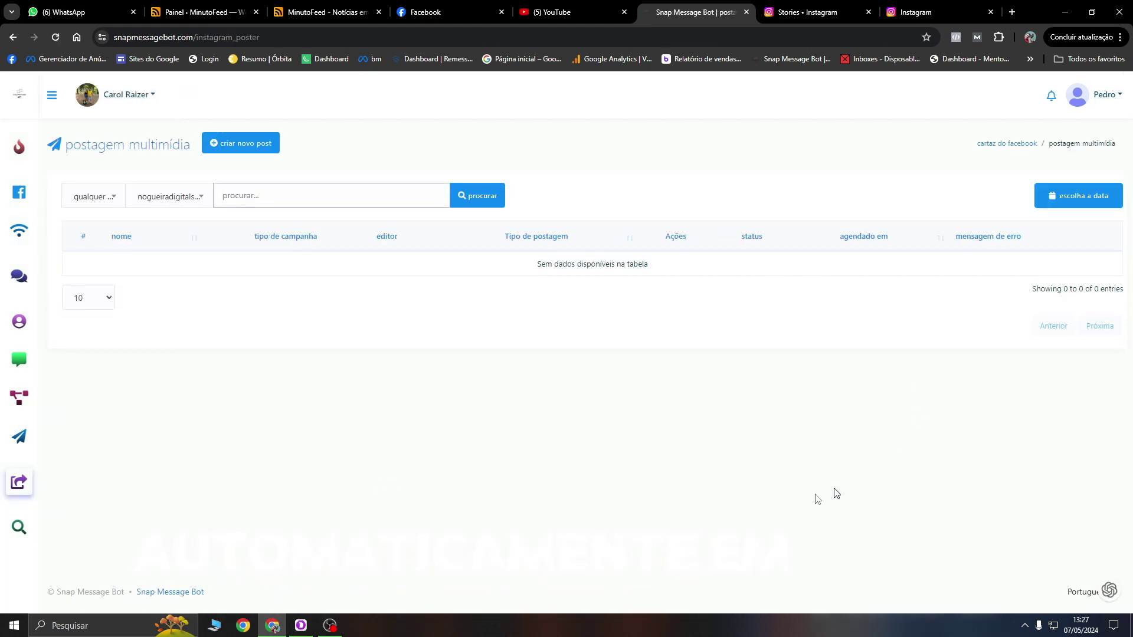